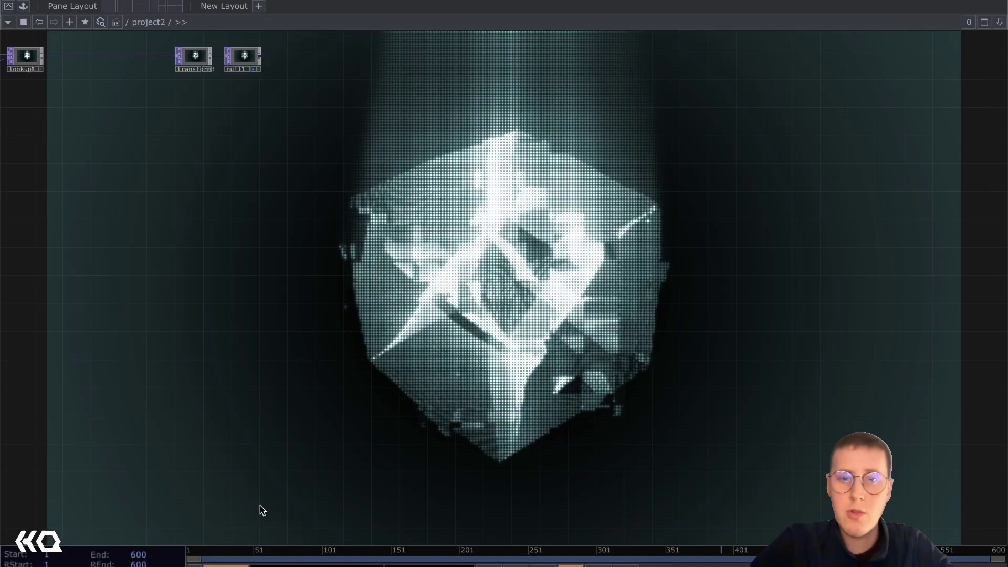
Move from project2 into project1 to view its feedback-trailed white wireframe cube network.
left_click_drag(260, 505, 763, 113)
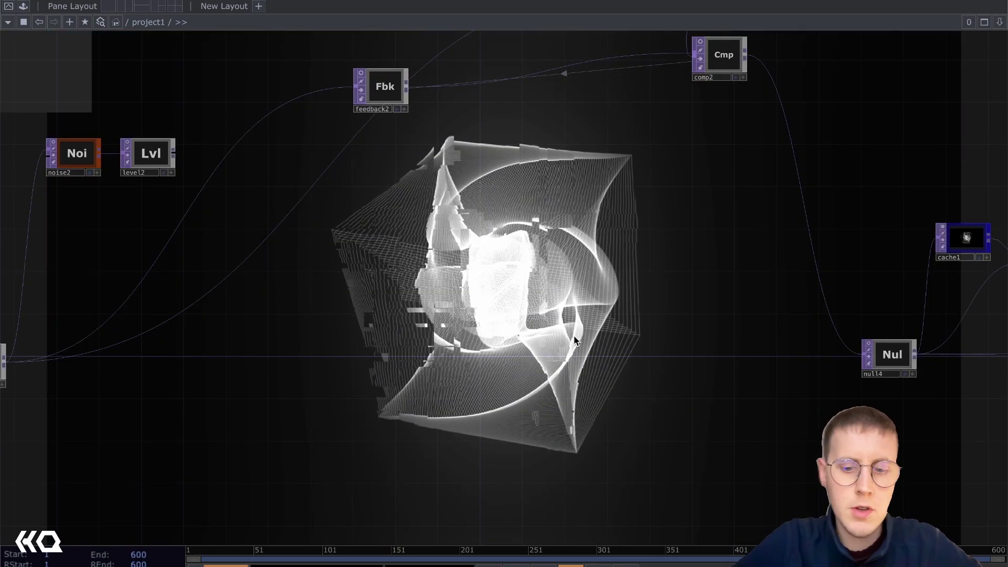
Zoom from the root into the empty project2 network.
scroll(574, 336, "down", 10)
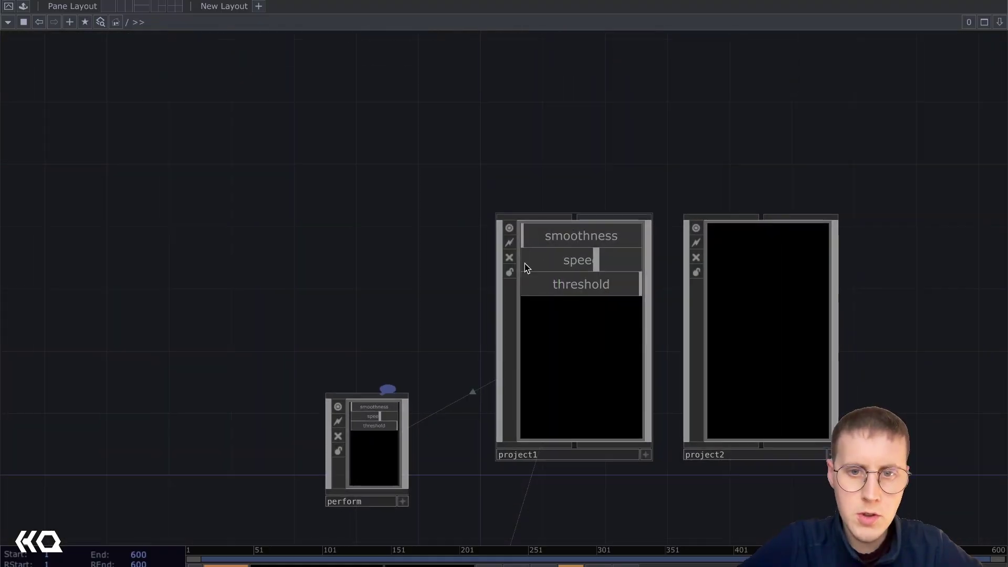
left_click_drag(390, 385, 274, 289)
left_click(644, 201)
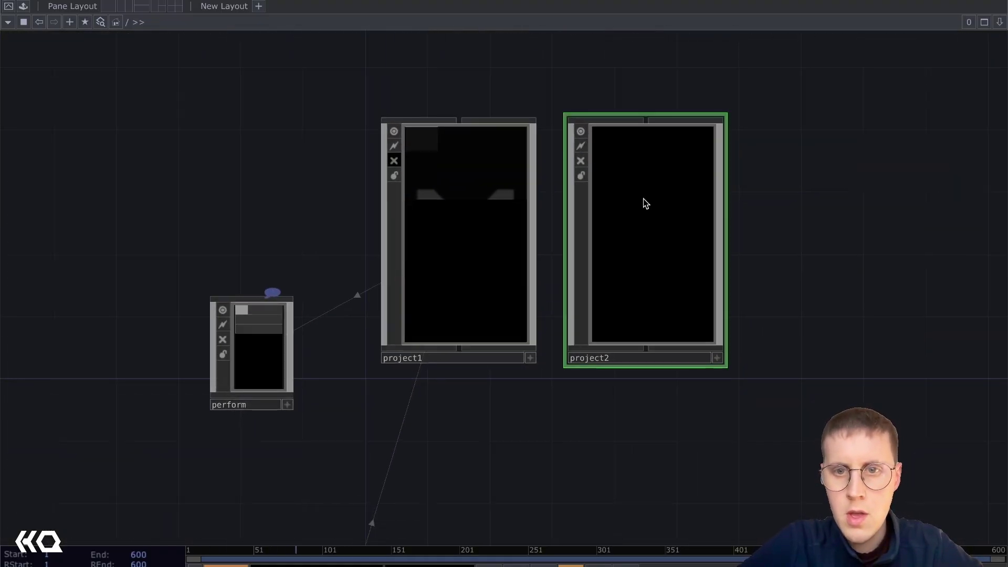
scroll(644, 190, "up", 10)
scroll(643, 190, "up", 3)
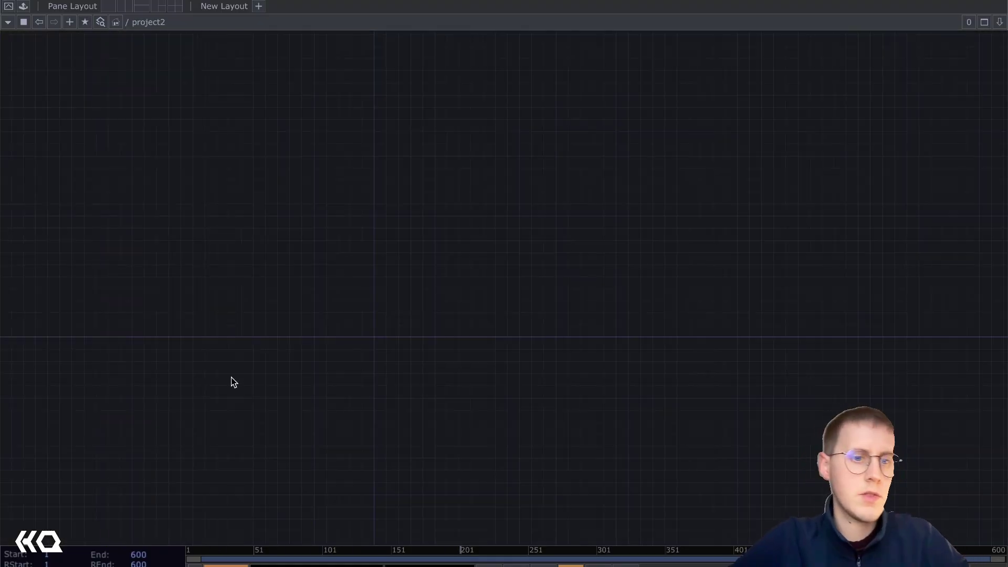
left_click_drag(142, 340, 452, 304)
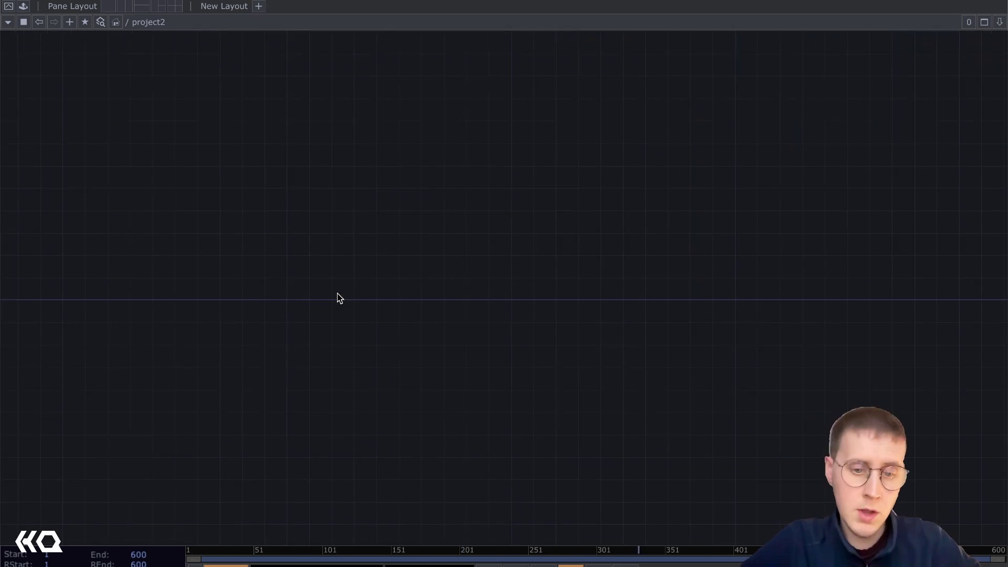
Add a Box SOP, box1, to the empty network.
key("Tab")
key("Tab")
key("Tab")
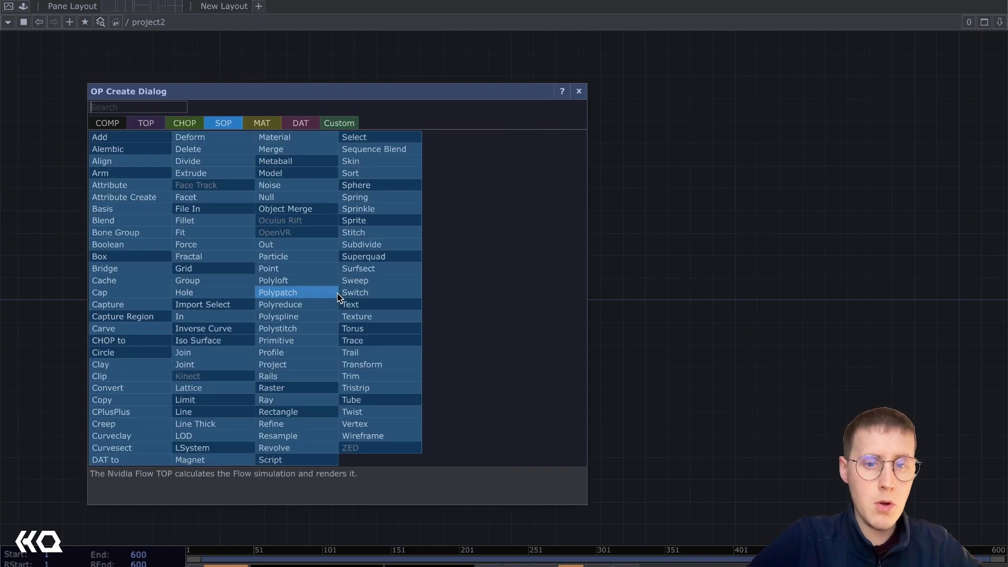
type("box")
key("Return")
left_click(343, 292)
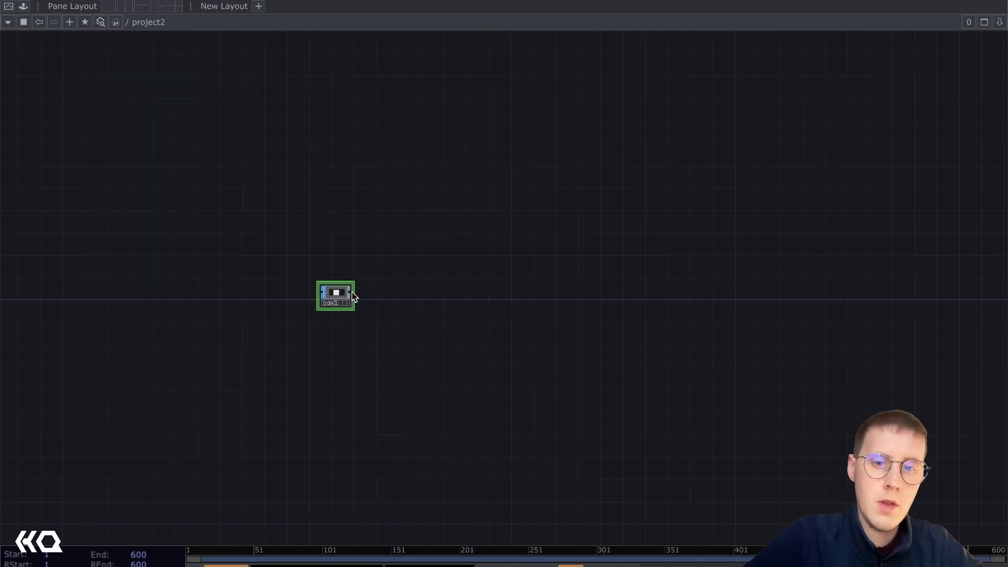
Branch a Copy SOP, copy1, off box1's output.
scroll(352, 292, "up", 3)
left_click_drag(351, 292, 530, 300)
type("copy")
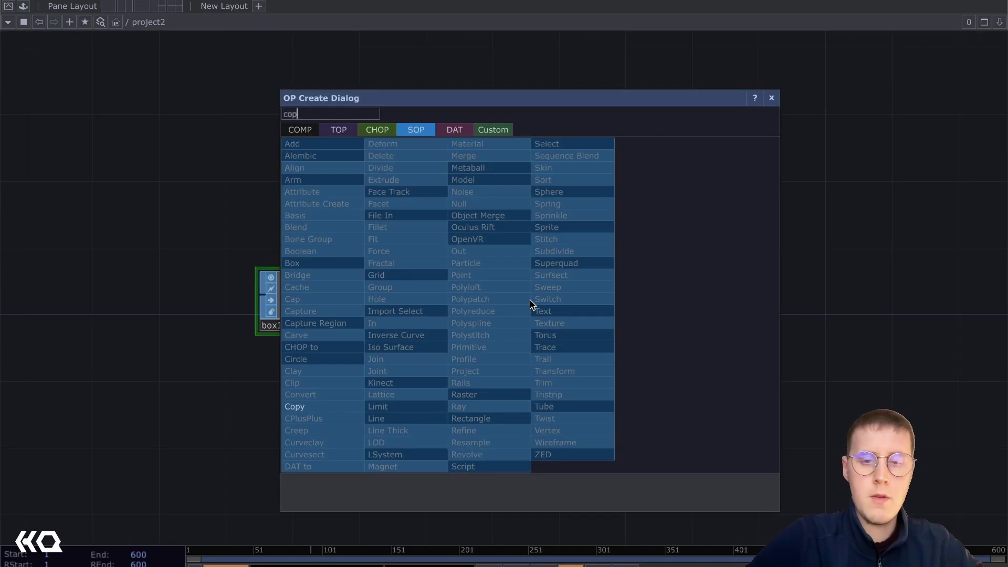
key("Return")
left_click(530, 300)
scroll(284, 302, "down", 2)
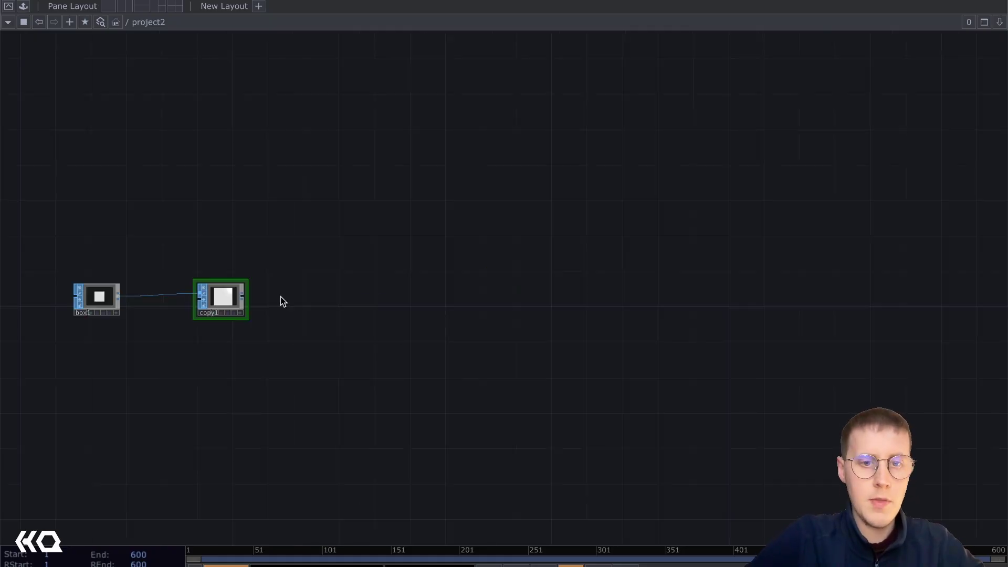
Add a Geometry COMP, geo1, wired from copy1's output.
left_click(246, 303)
left_click(641, 294)
type("geo")
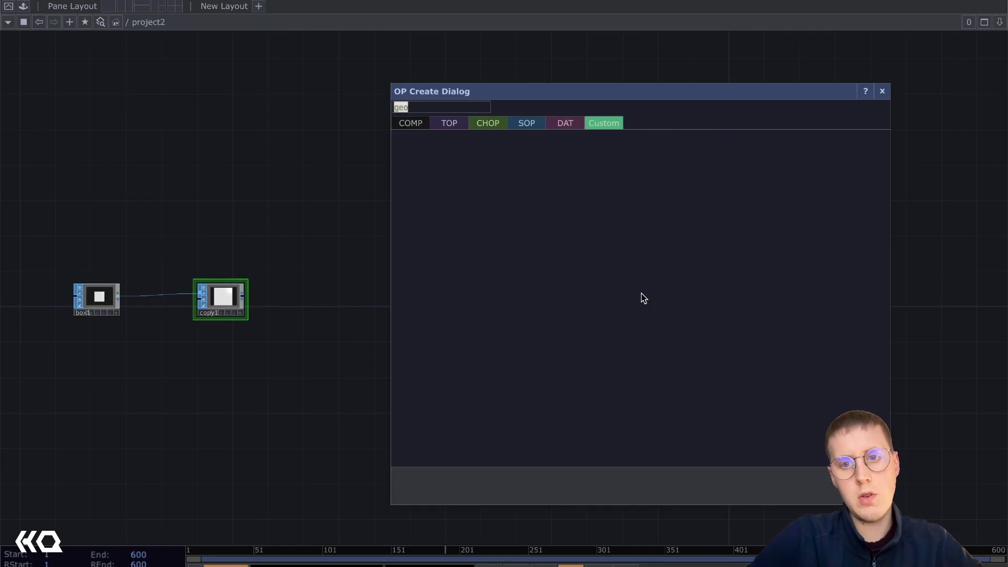
key("Return")
left_click(682, 292)
Add a Camera and a Light stacked above geo1.
key("Tab")
type("c")
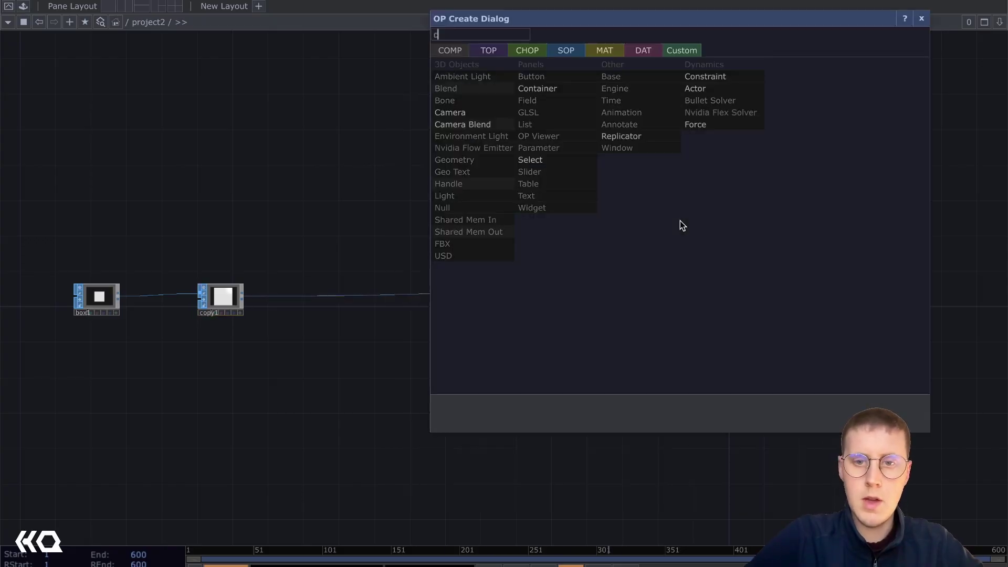
type("amera")
key("Return")
left_click(679, 220)
key("Tab")
type("l")
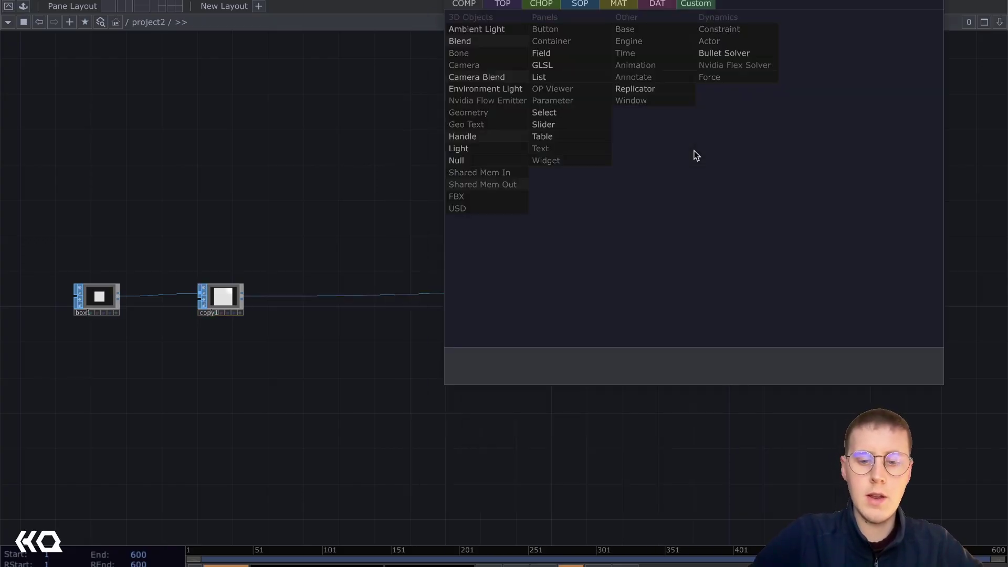
type("ight")
key("Return")
left_click(695, 152)
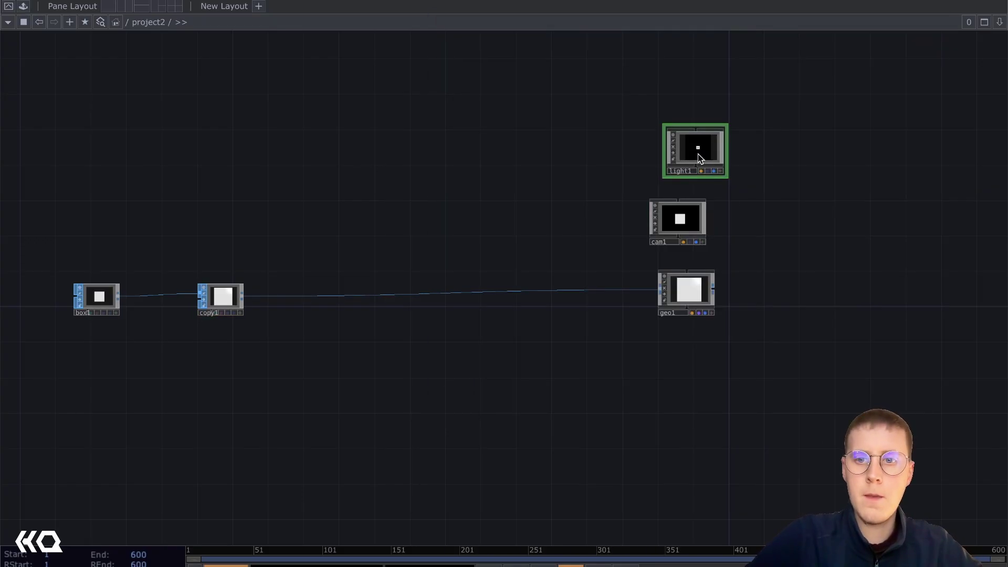
Add a render1 TOP beside geo1 and check its Common pixel format options.
key("Tab")
type("render")
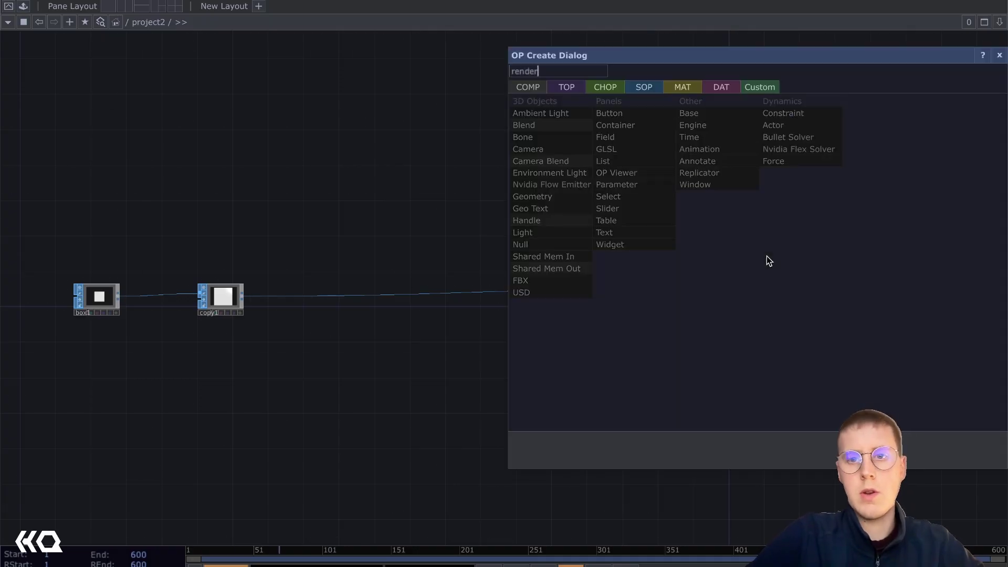
left_click(781, 232)
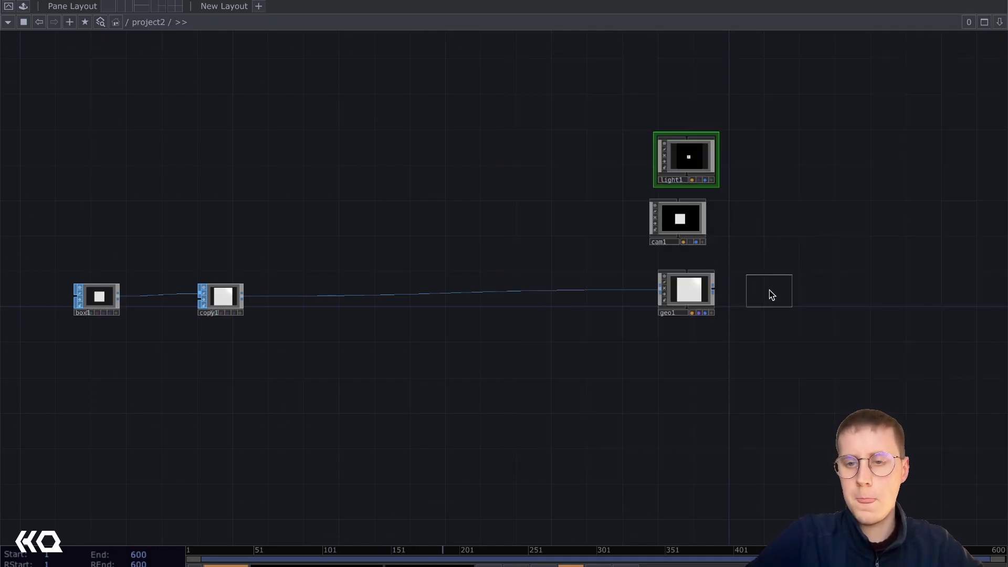
left_click(769, 290)
scroll(660, 371, "right", 5)
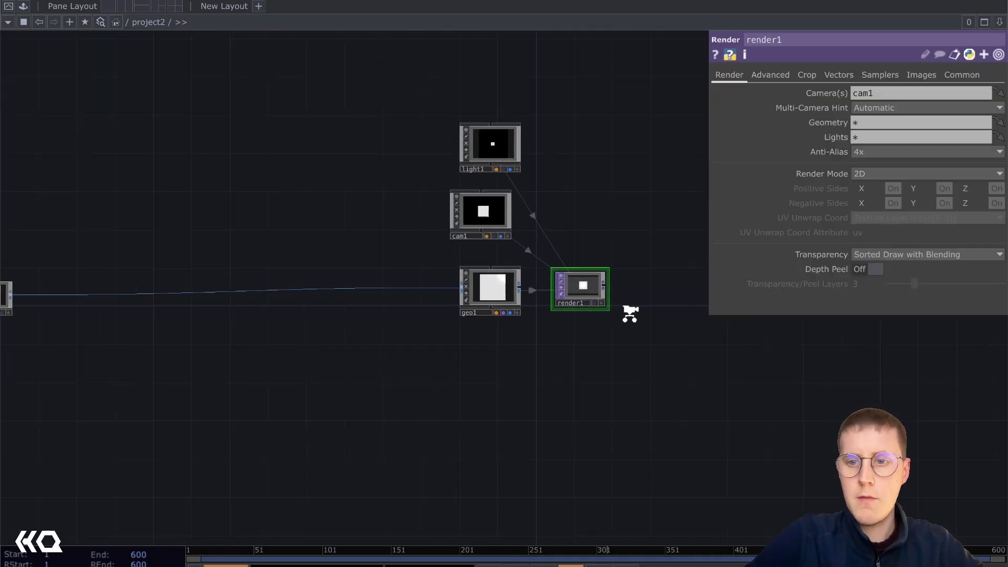
scroll(630, 313, "up", 3)
left_click(970, 74)
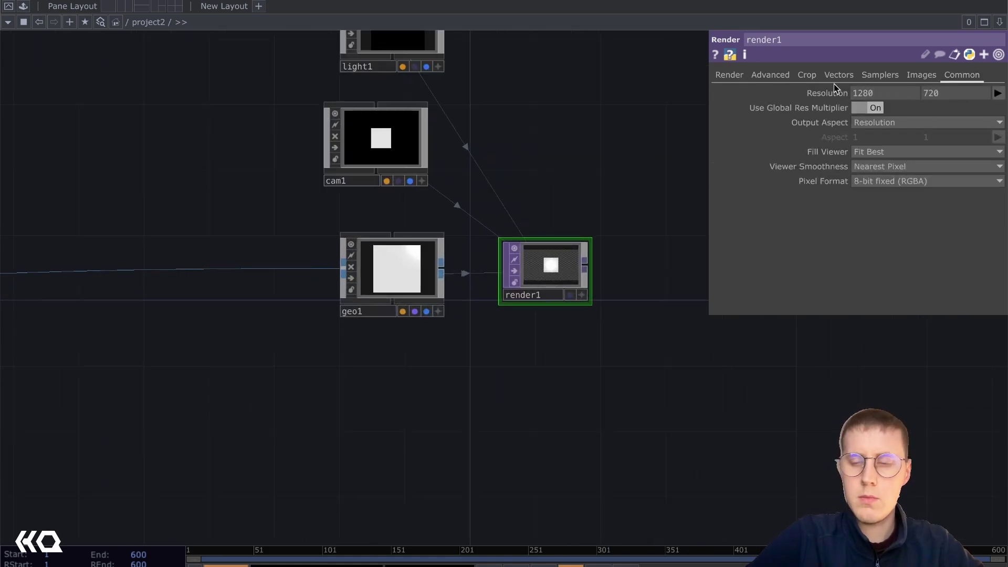
left_click(872, 181)
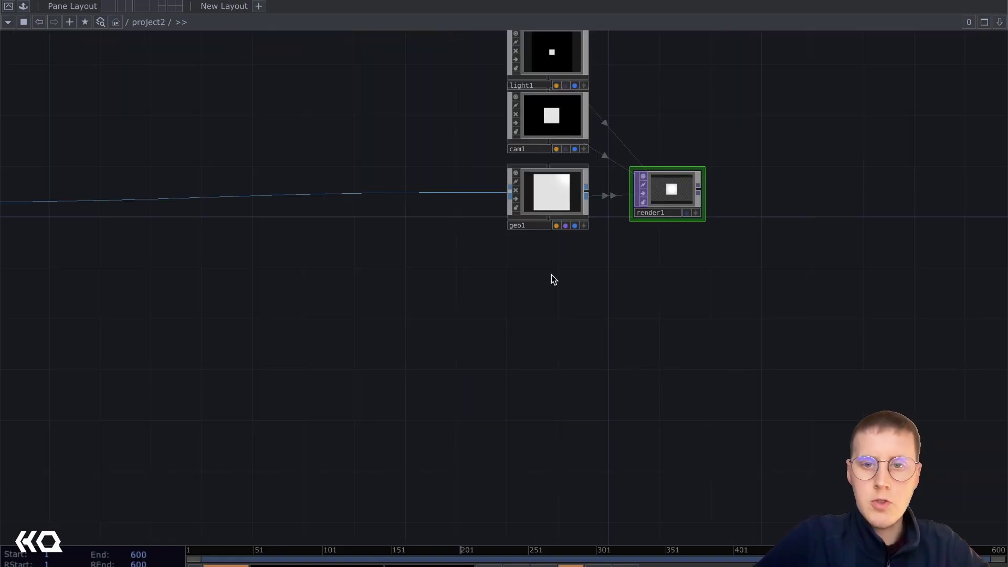
Add a Line MAT, line1, below the geometry.
key("Tab")
left_click(475, 107)
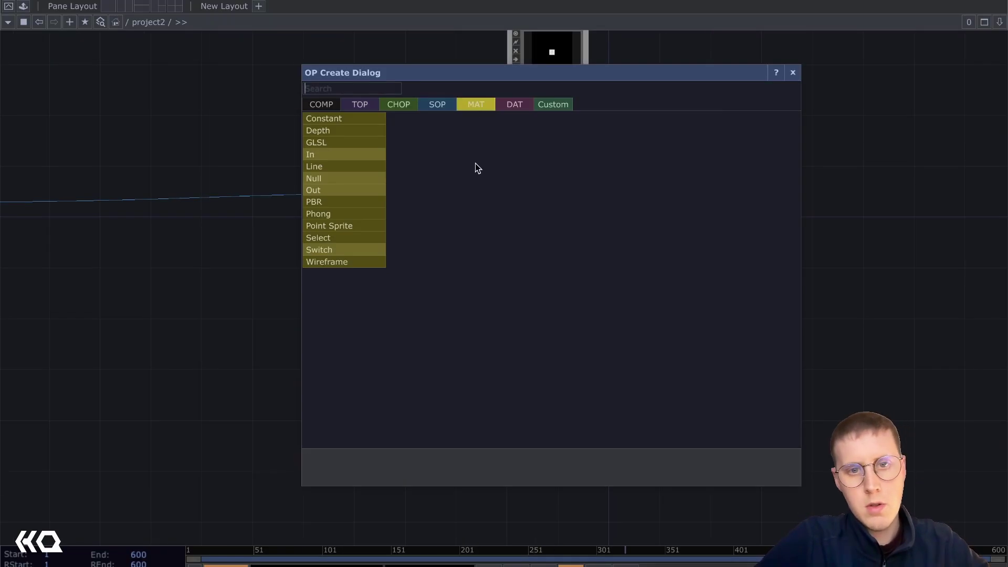
type("line")
key("Return")
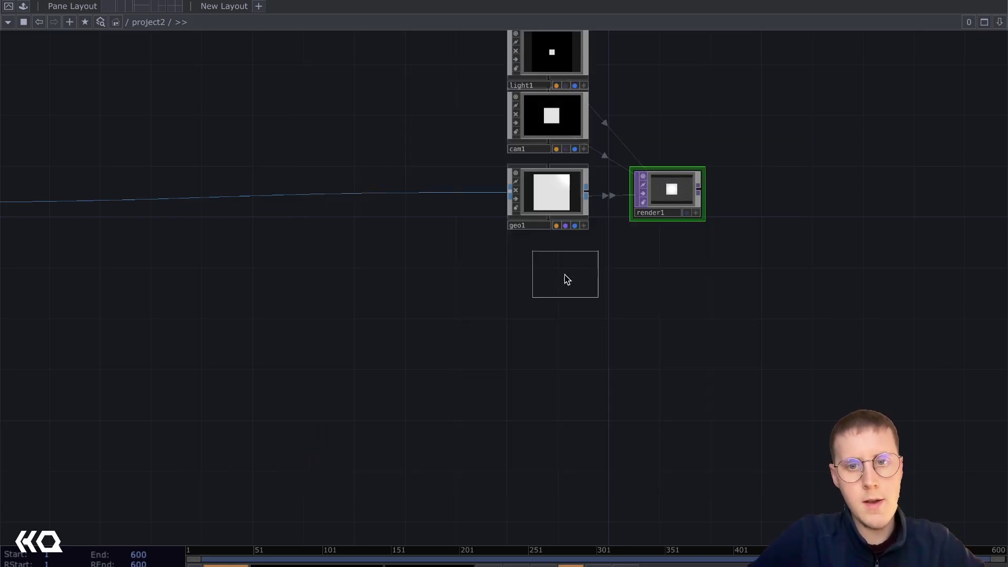
left_click(551, 280)
key("p")
scroll(547, 282, "up", 2)
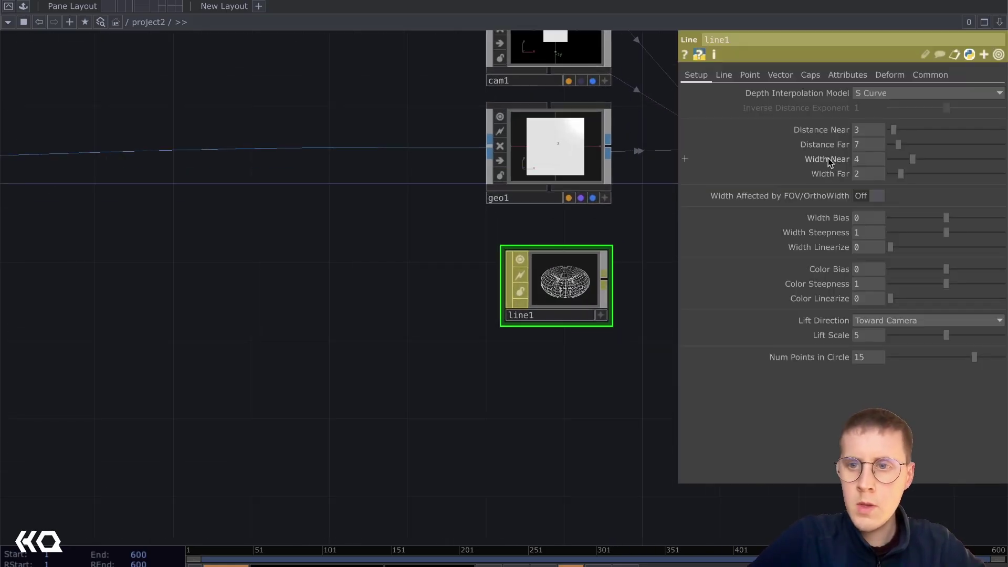
Set line1's widths to 1, turn off far colour, and make the near colour white.
key("Tab")
type("1")
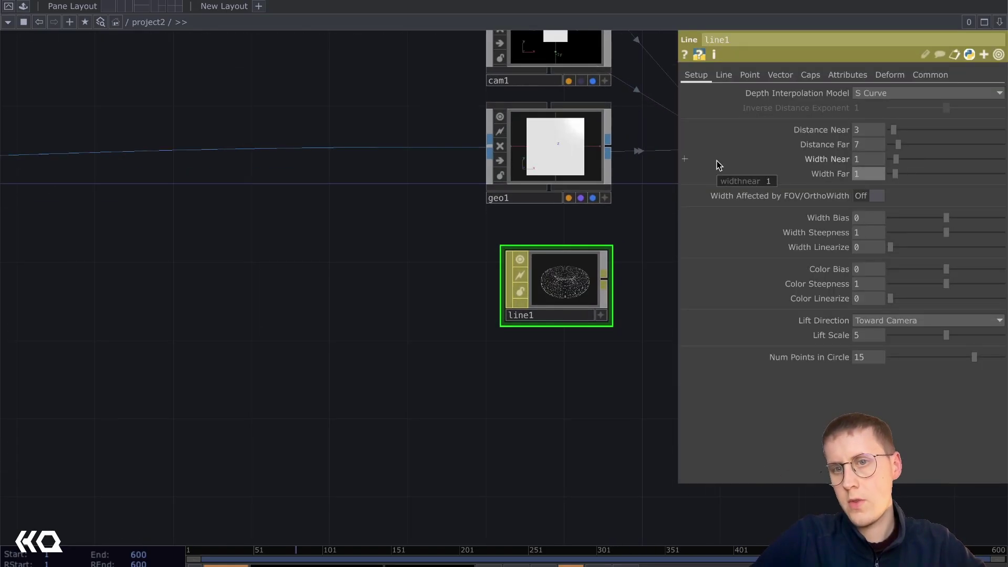
left_click(731, 78)
left_click(882, 218)
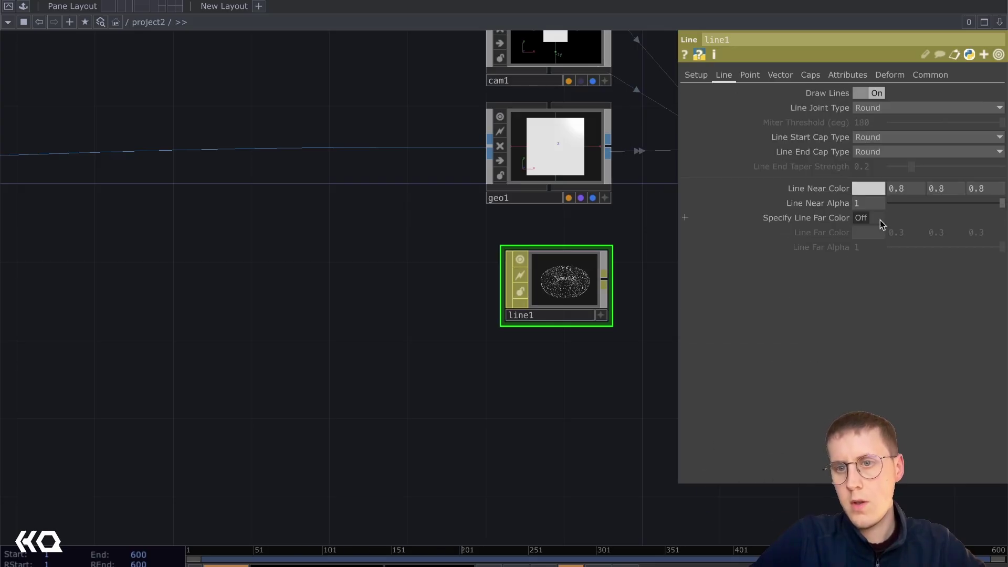
left_click(875, 197)
mouse_move(951, 221)
left_mouse_down()
mouse_move(966, 221)
mouse_move(929, 203)
mouse_move(942, 204)
left_mouse_up()
left_click(780, 107)
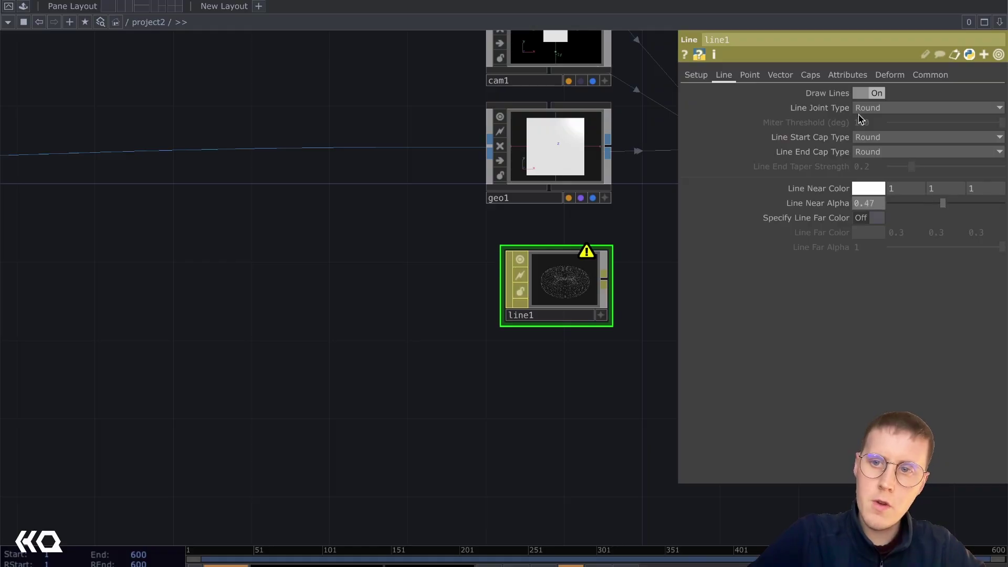
Turn on line1's blending and set Depth Test Function to Always.
left_click(929, 74)
left_click(875, 94)
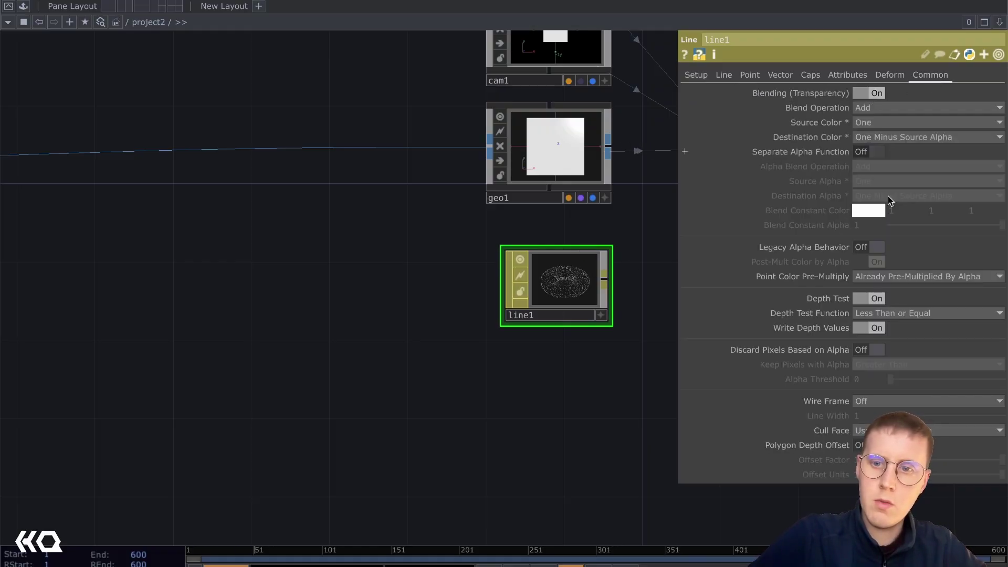
left_click(912, 313)
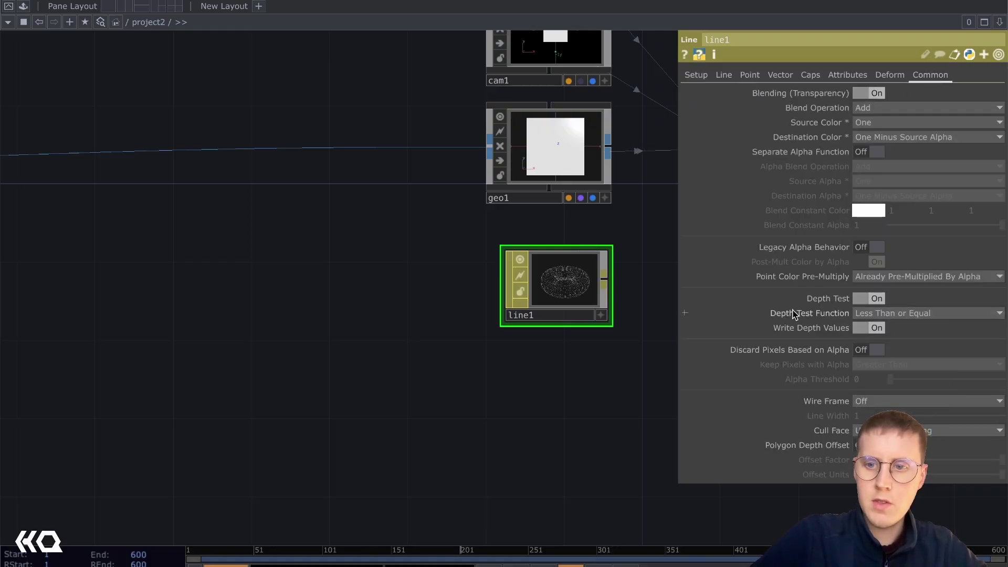
left_click(881, 314)
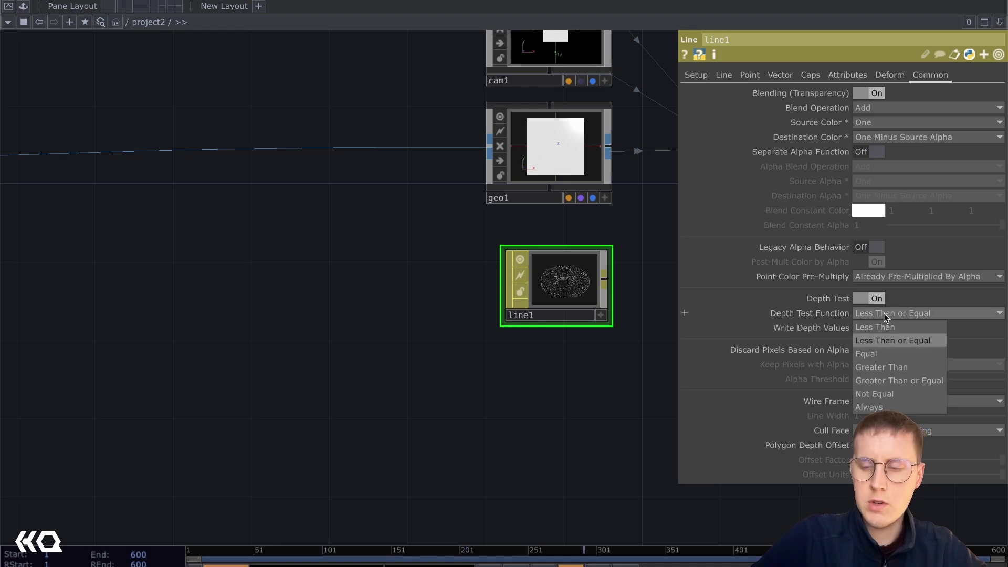
left_click(881, 404)
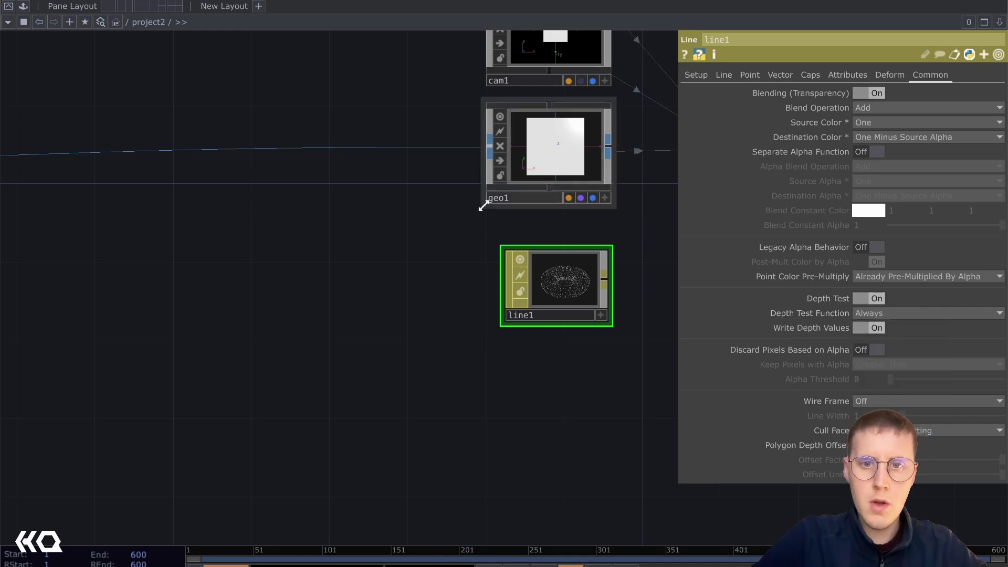
left_click_drag(447, 227, 636, 102)
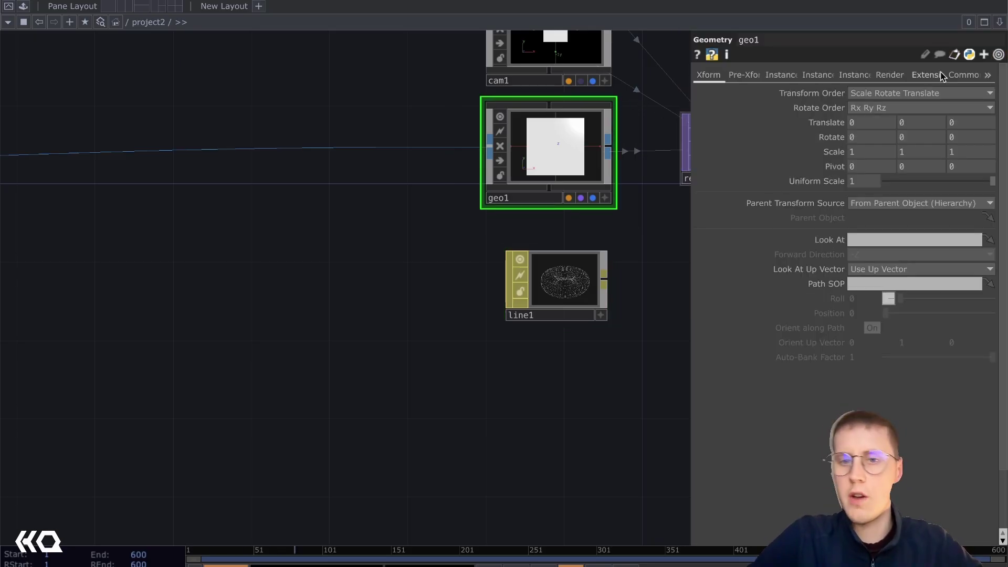
left_click(564, 286)
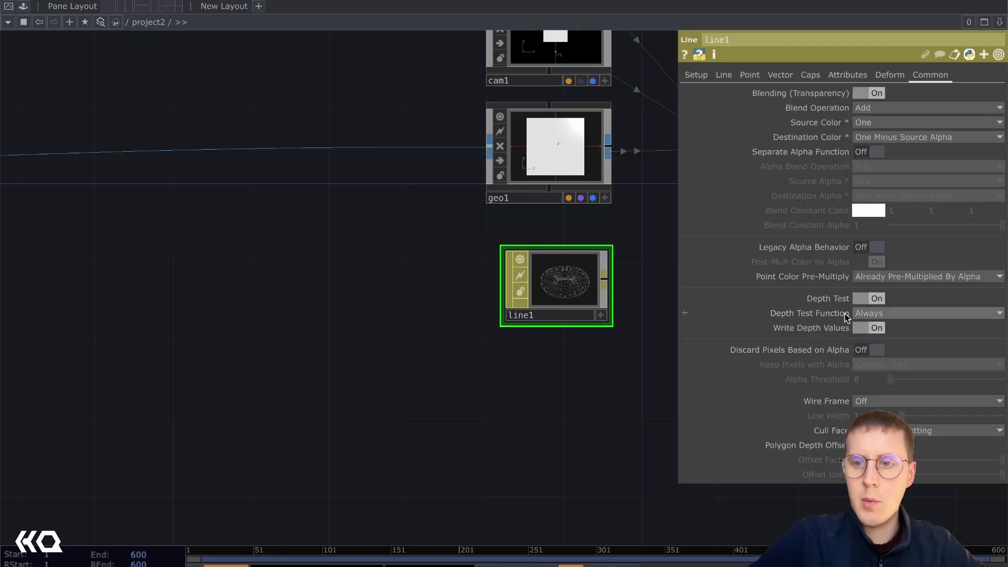
Apply line1 as geo1's material.
key("h")
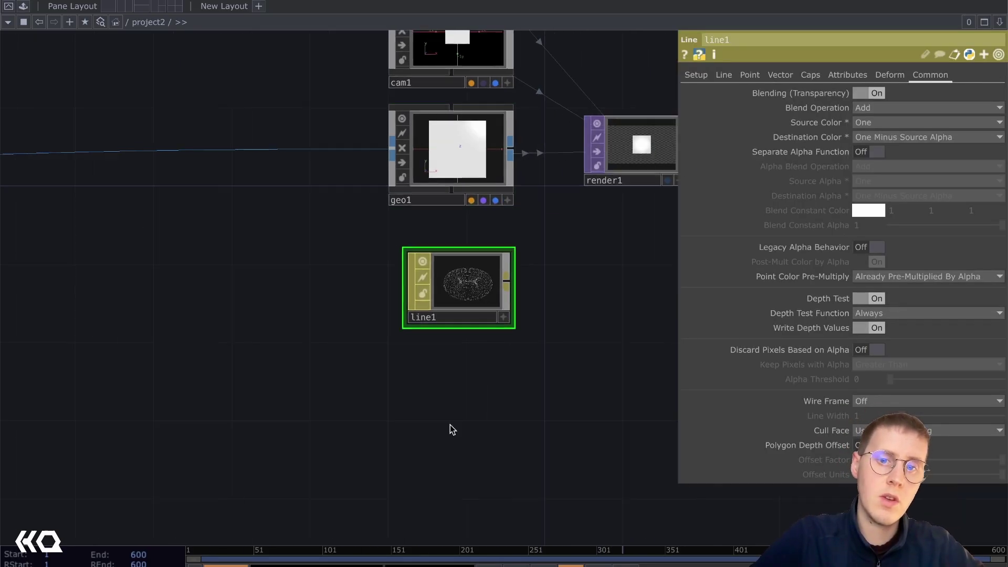
left_click_drag(409, 300, 407, 152)
left_click(409, 153)
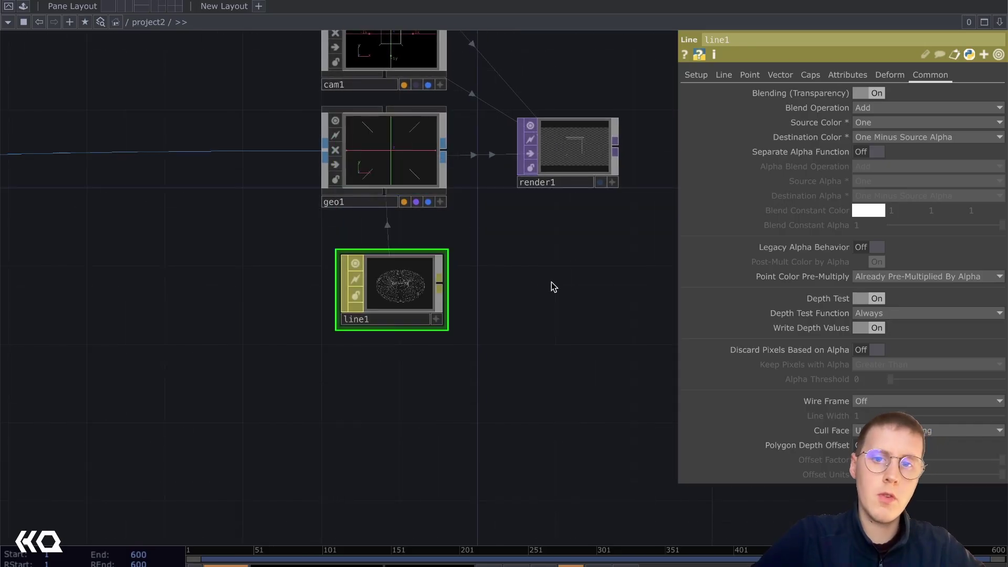
key("p")
End render1 in a null1 TOP and display it as the background.
left_click(574, 148)
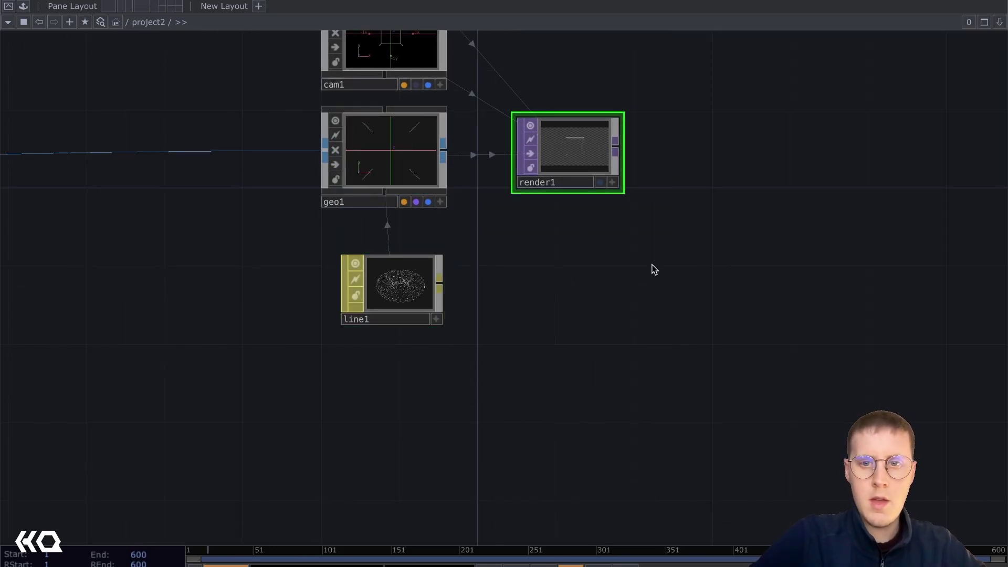
key("h")
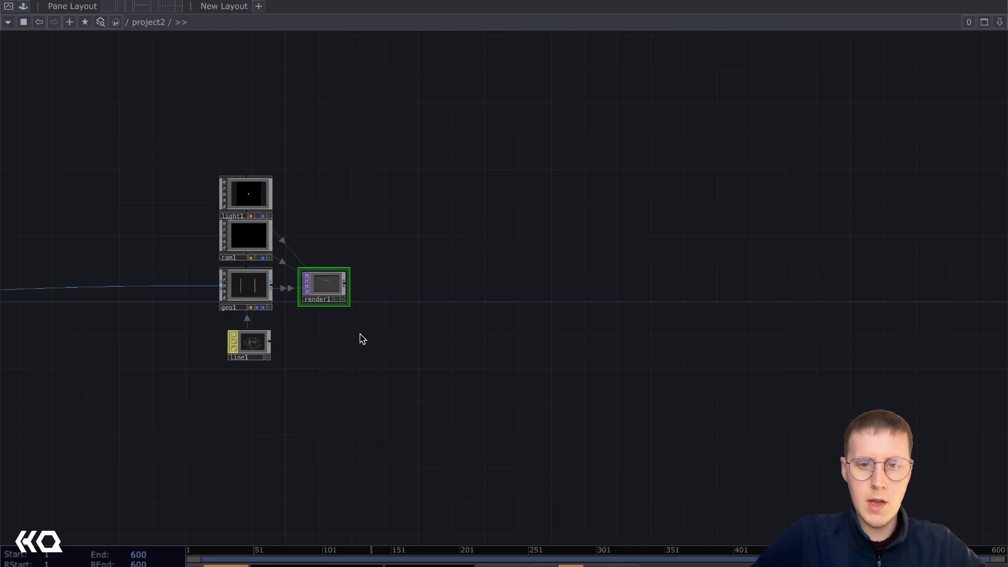
left_click(345, 283)
left_click(984, 278)
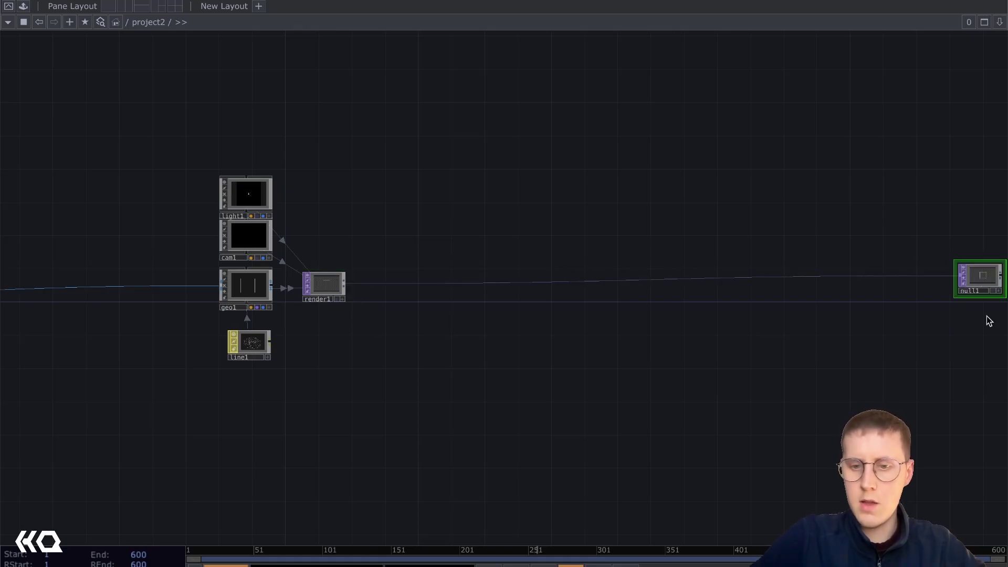
left_click_drag(882, 370, 729, 366)
scroll(865, 268, "up", 4)
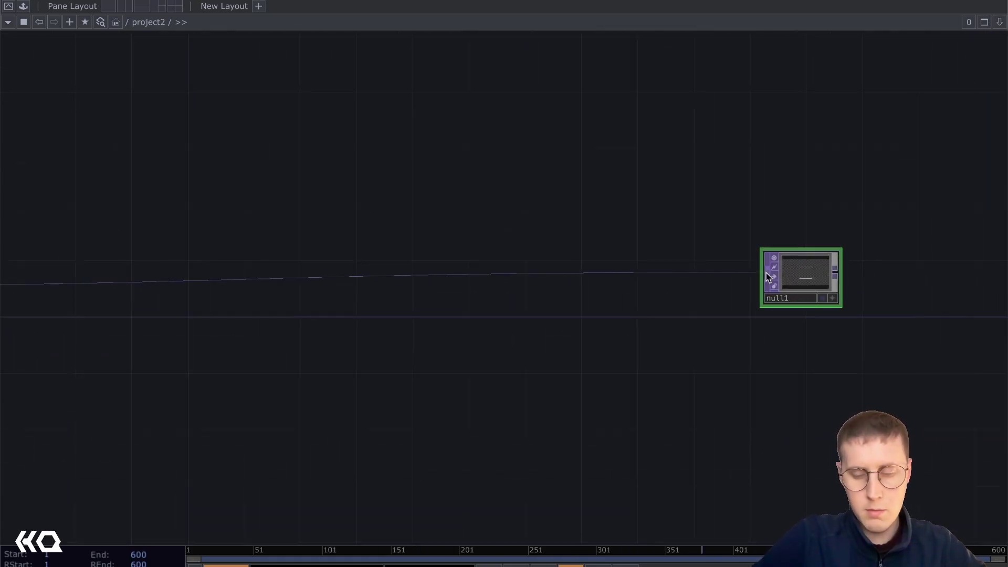
key("d")
Insert a transform1 TOP after render1 compositing over a black background.
left_click_drag(257, 362, 722, 360)
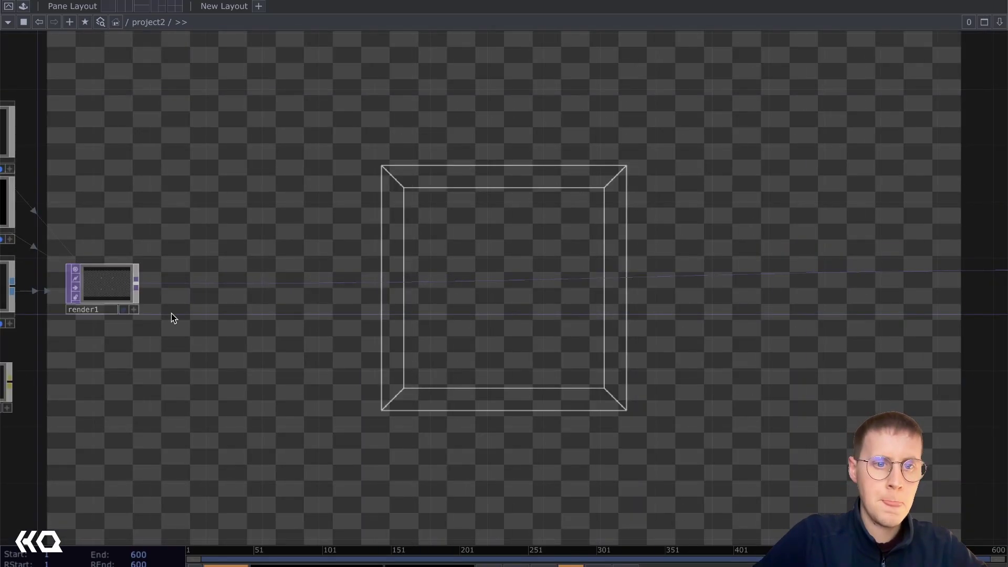
right_click(188, 284)
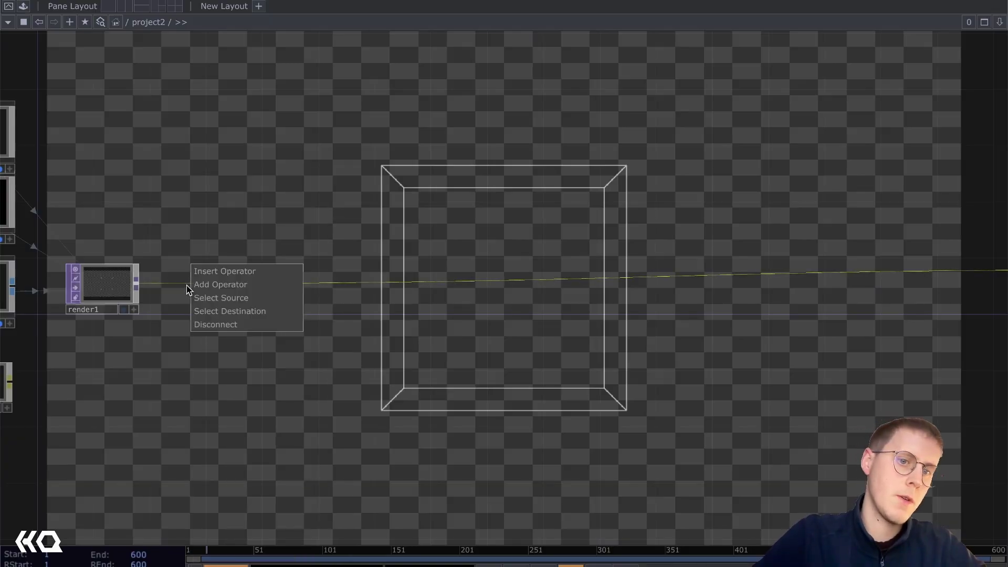
left_click(208, 272)
type("transform")
key("Return")
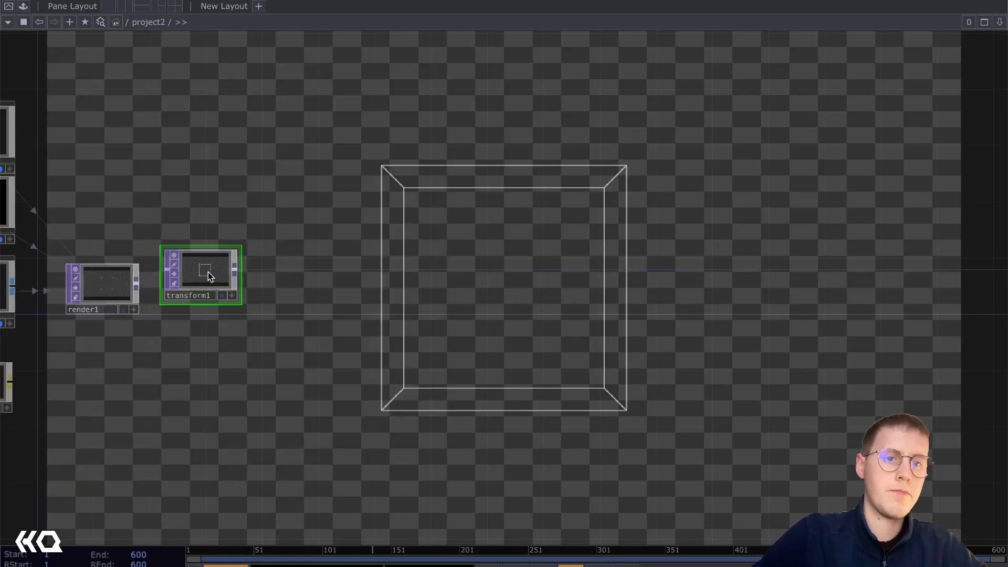
key("p")
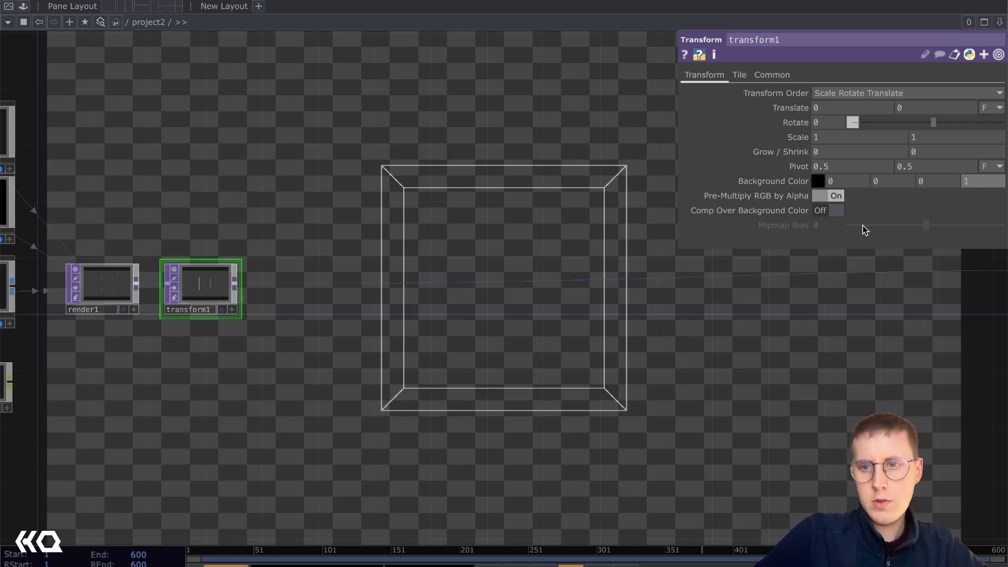
left_click(828, 210)
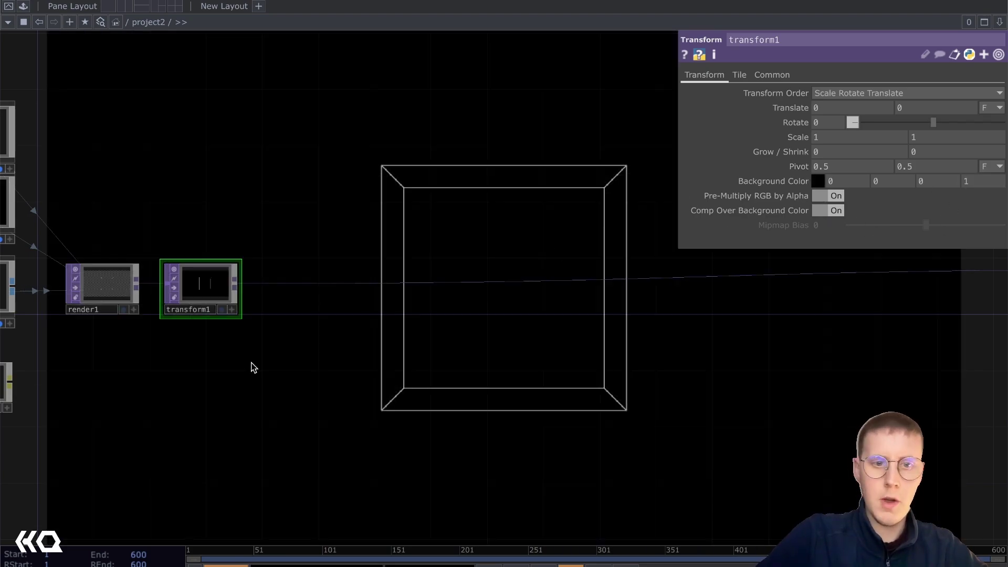
key("p")
left_click_drag(178, 419, 338, 315)
scroll(337, 315, "down", 4)
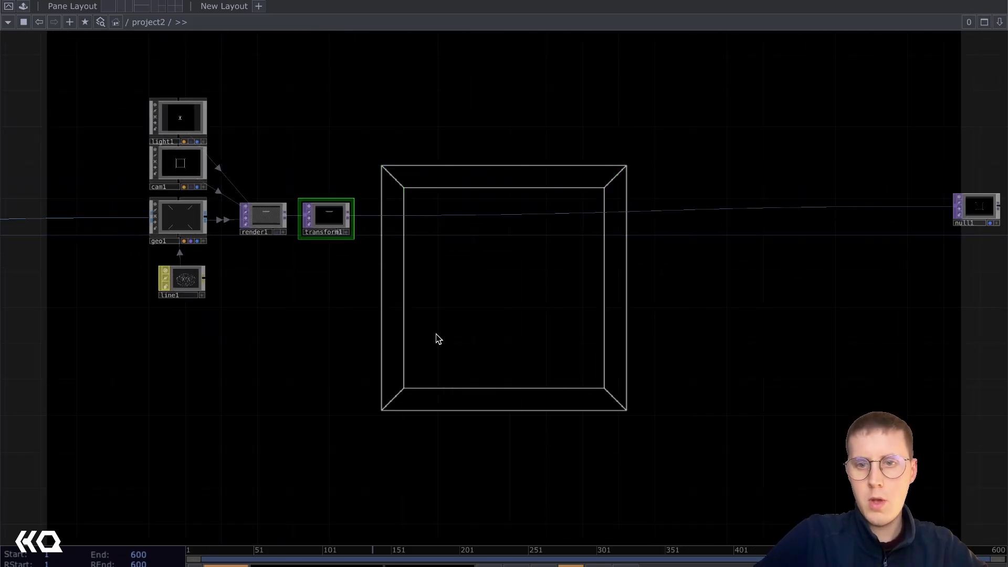
Add a Constant CHOP, constant1, above the box nodes.
left_click_drag(214, 351, 547, 354)
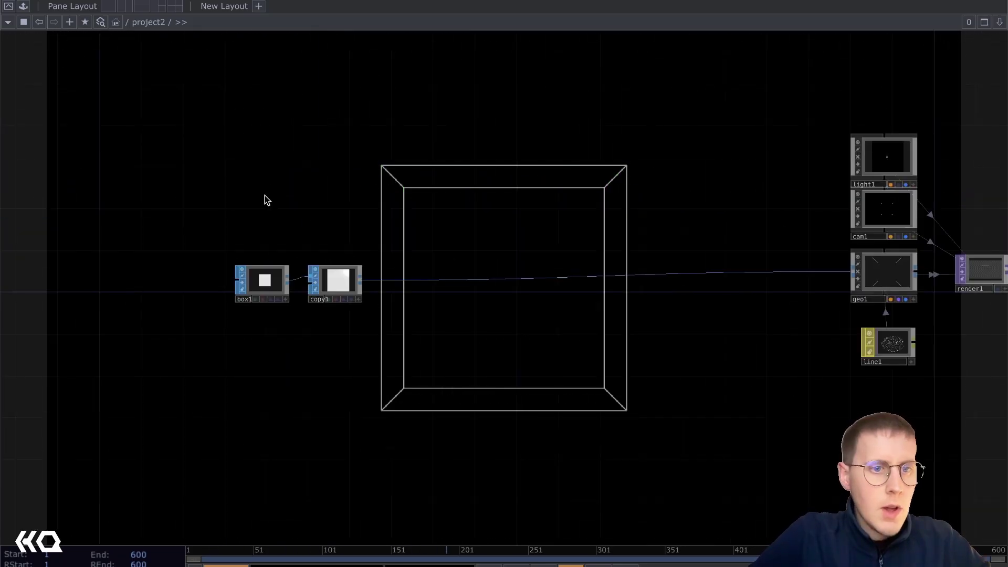
key("Tab")
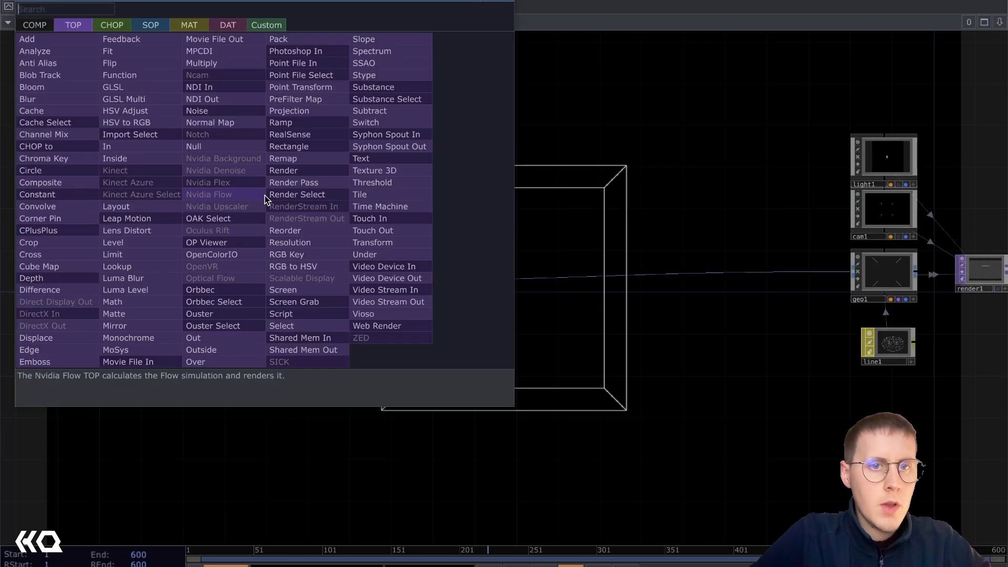
left_click(114, 27)
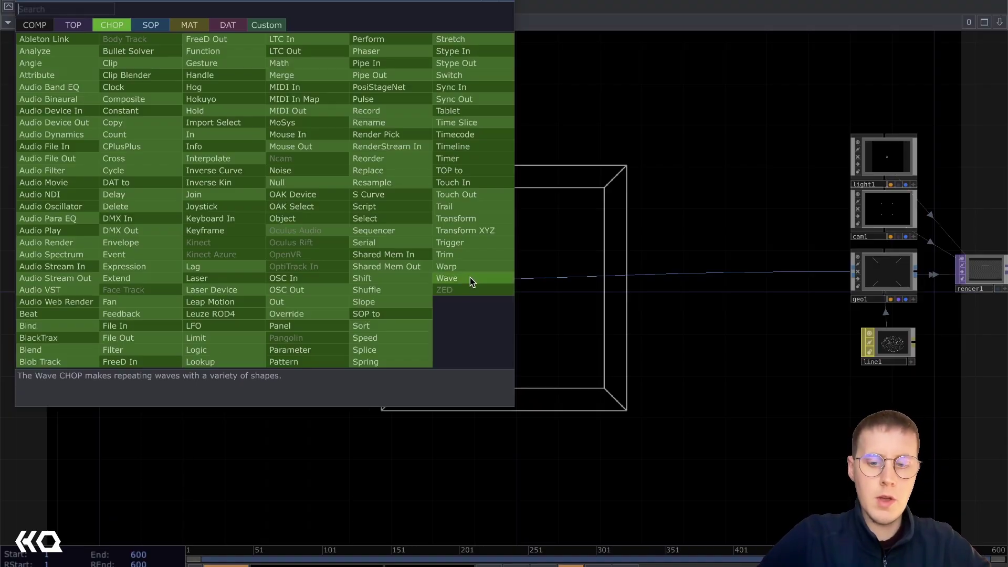
type("const")
key("Return")
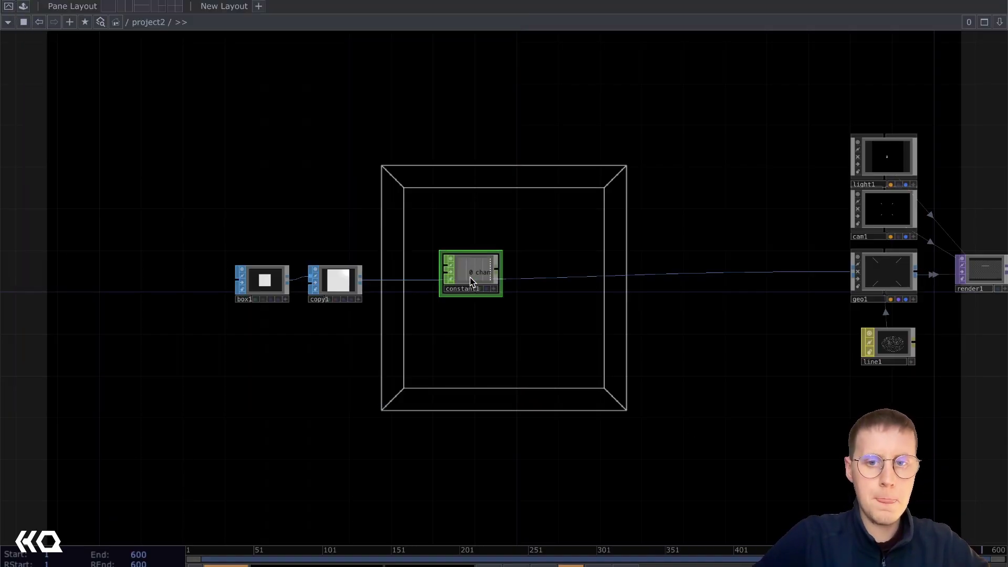
left_click_drag(470, 277, 325, 183)
left_click(313, 179)
scroll(313, 180, "up", 3)
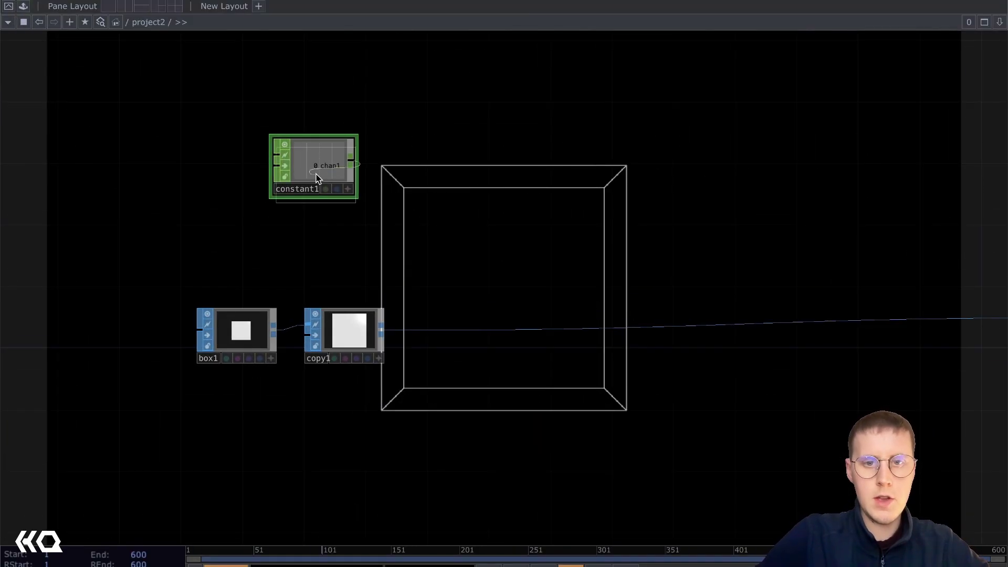
Wire a Null CHOP from constant1 and rename it constants.
left_click(351, 160)
left_click(480, 156)
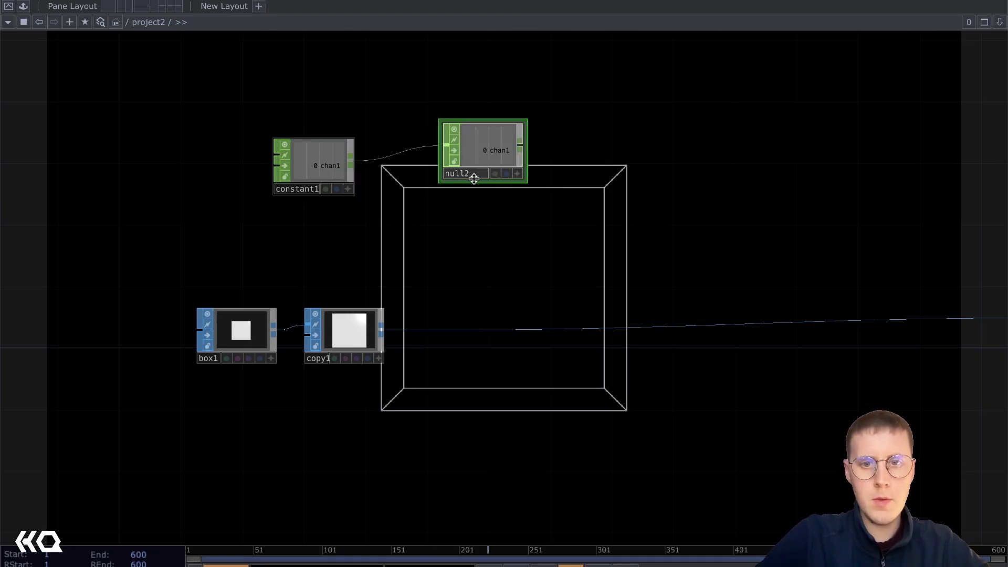
left_click_drag(470, 167, 466, 176)
left_click(472, 189)
type("const")
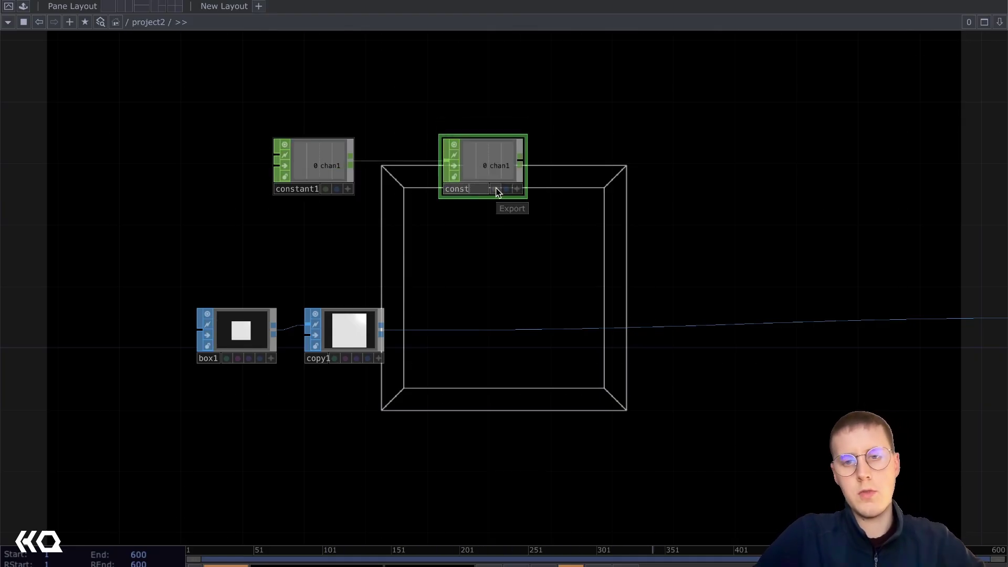
type("ants")
key("Return")
left_click(328, 159)
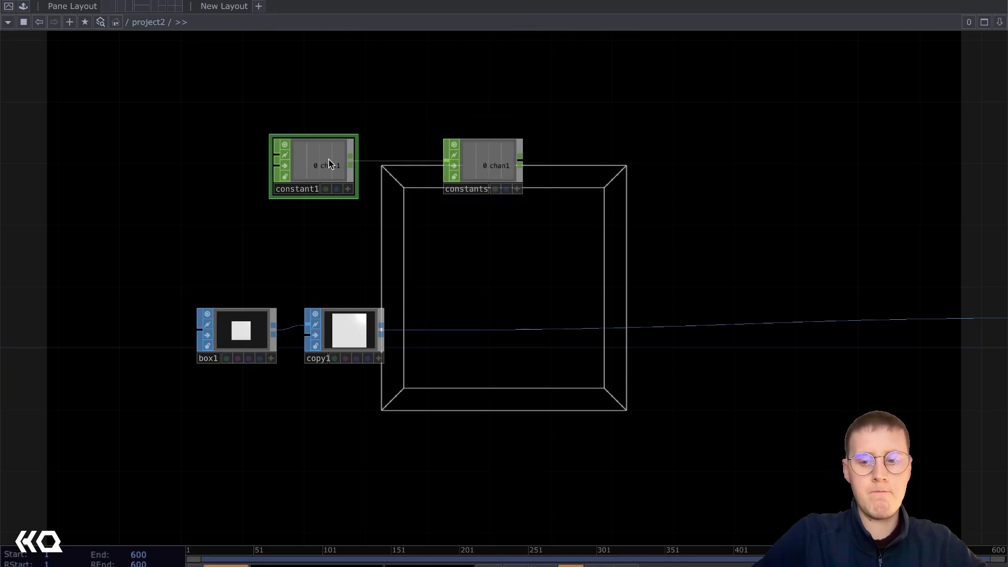
Name constant1's channels copies, angle and scale.
key("p")
scroll(328, 159, "up", 3)
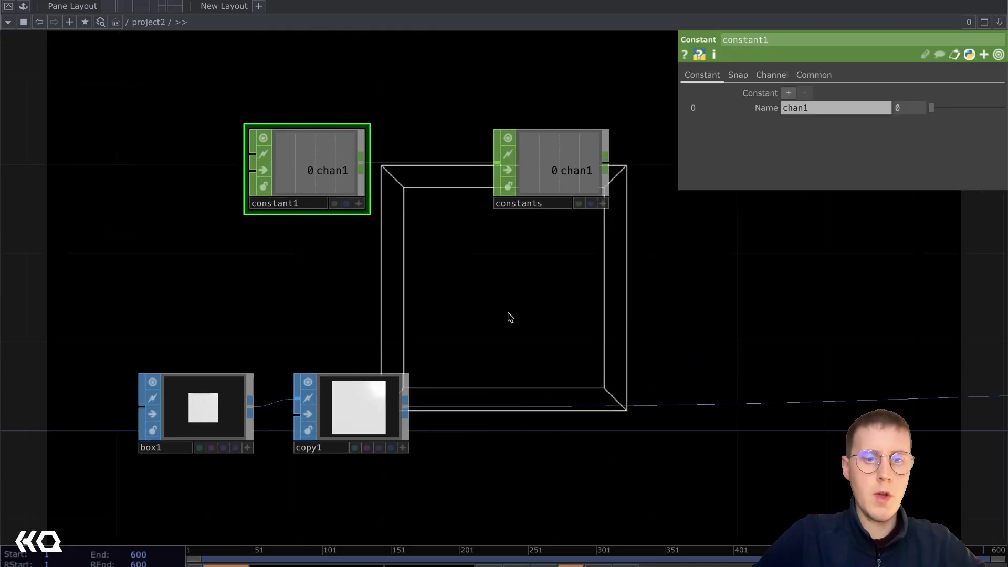
left_click(828, 105)
type("copies")
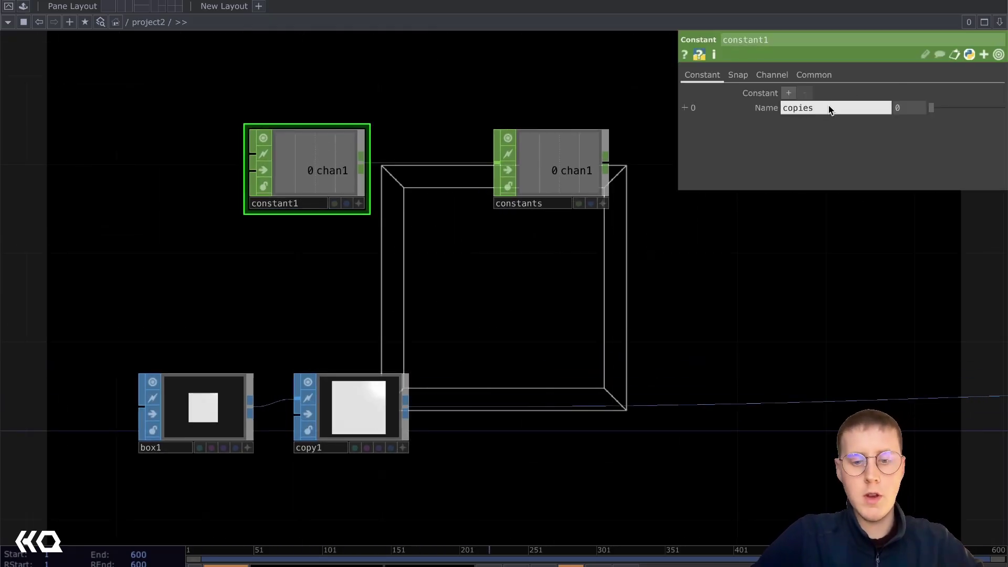
left_click(787, 93)
left_click(810, 125)
type("a")
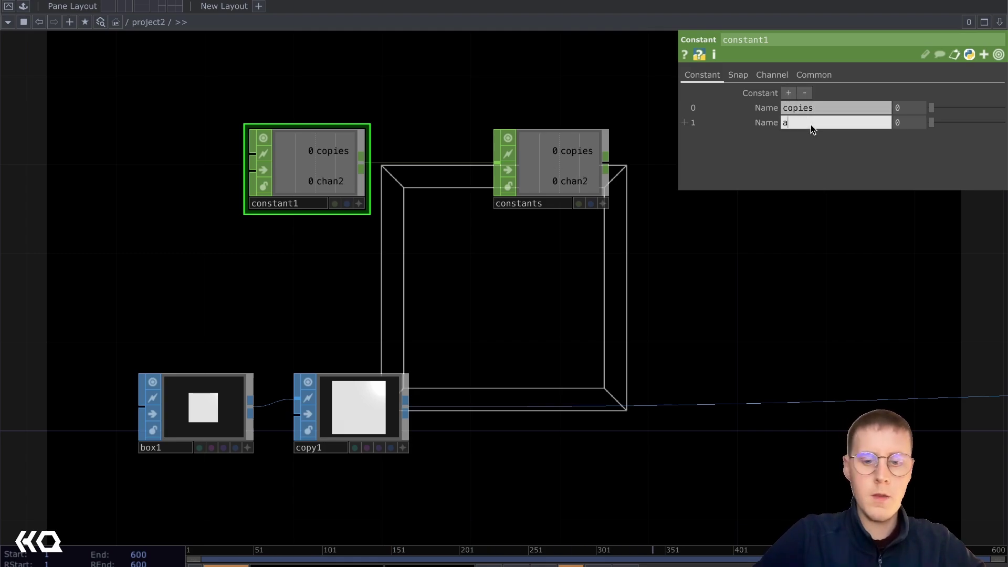
type("ngle")
key("Return")
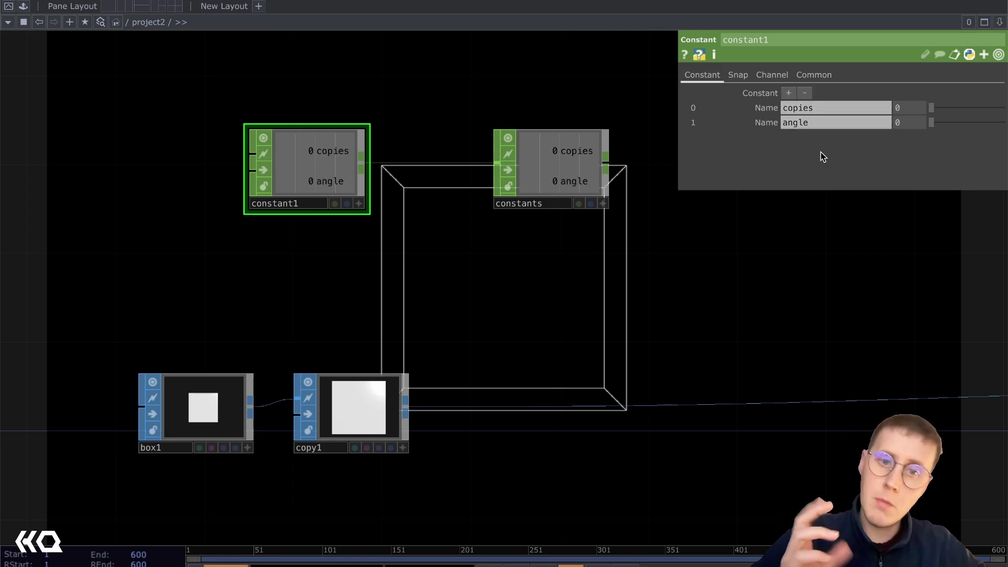
left_click(788, 92)
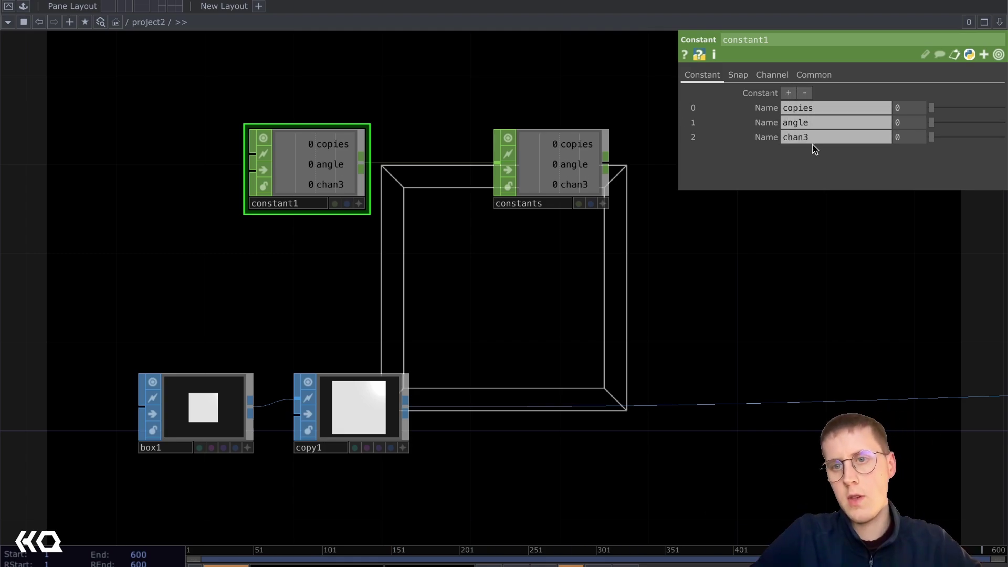
left_click(813, 139)
key("Return")
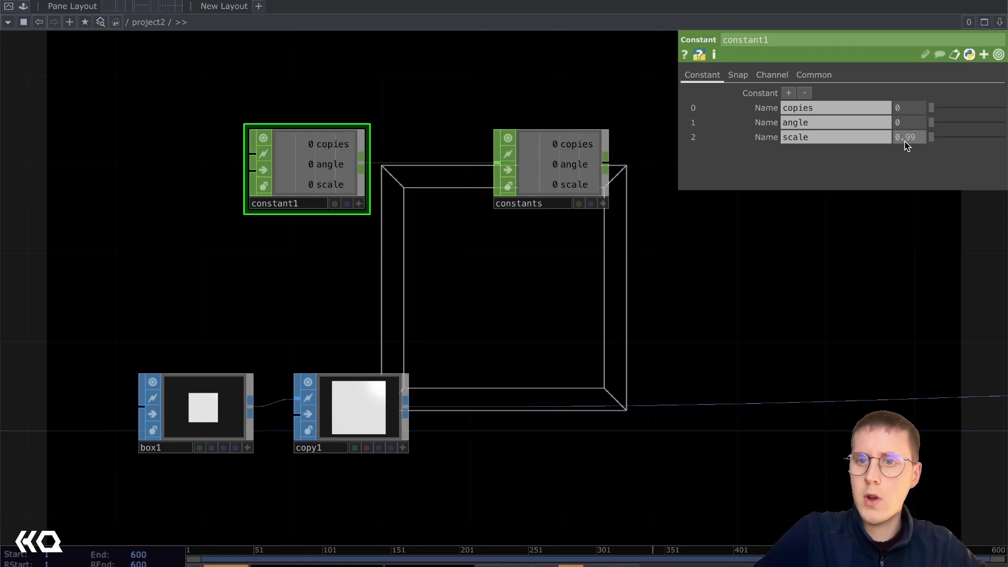
Set the channel values to scale 0.99, angle 0.5 and copies 50.
key("Return")
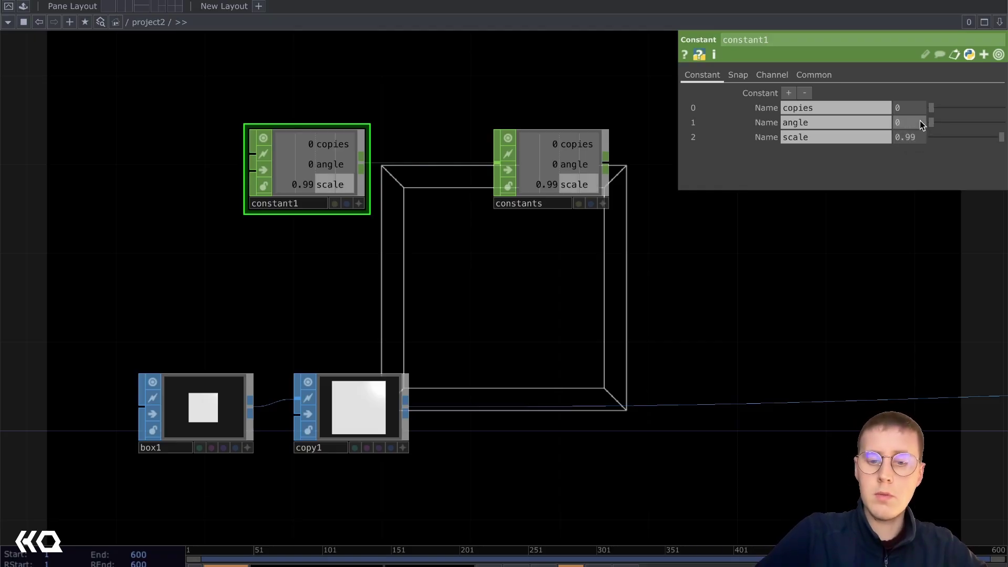
key("Return")
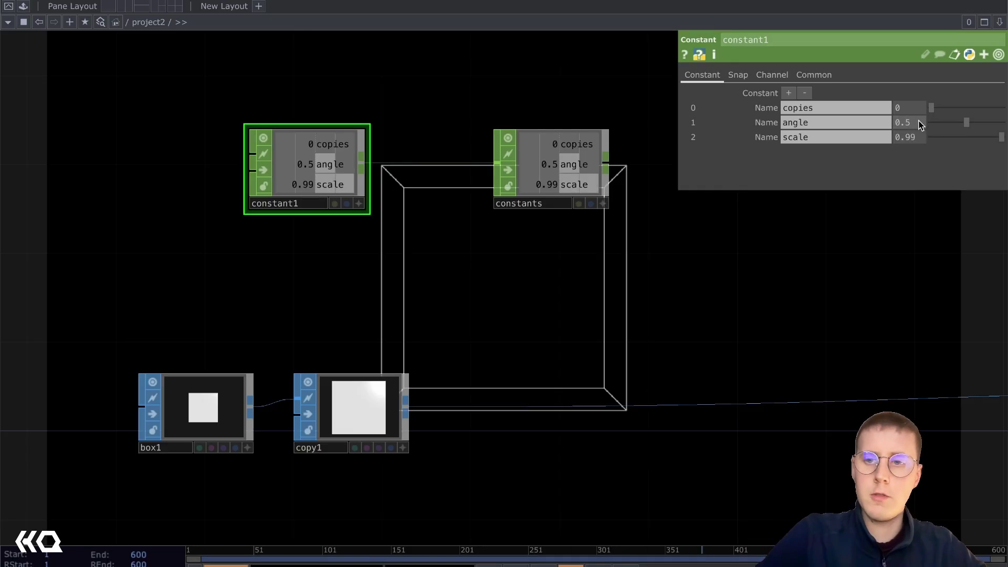
left_click(910, 107)
type("50")
key("Return")
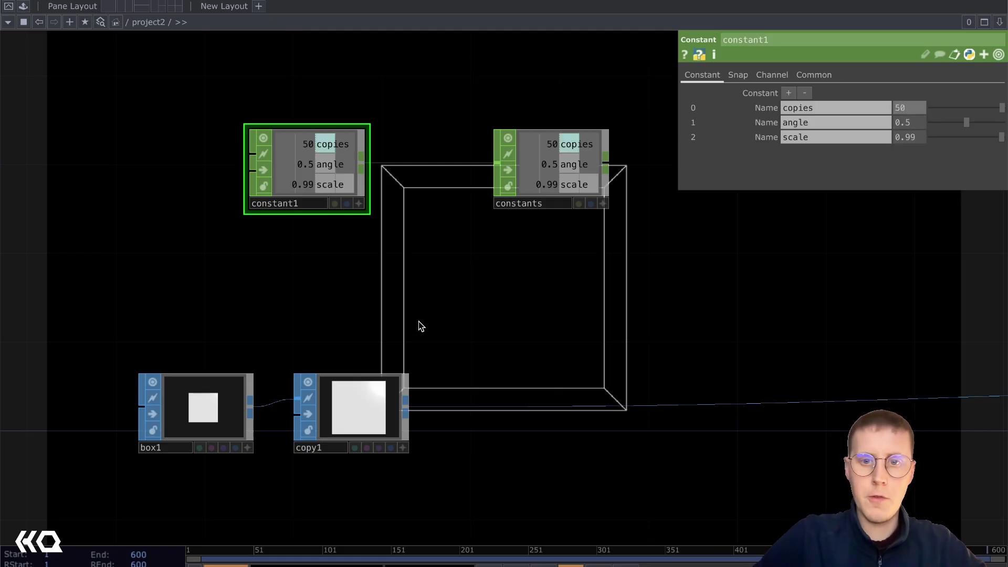
Link copy1's Number of Copies, rotation and scale to the constants channels copies, angle and scale.
left_click(359, 405)
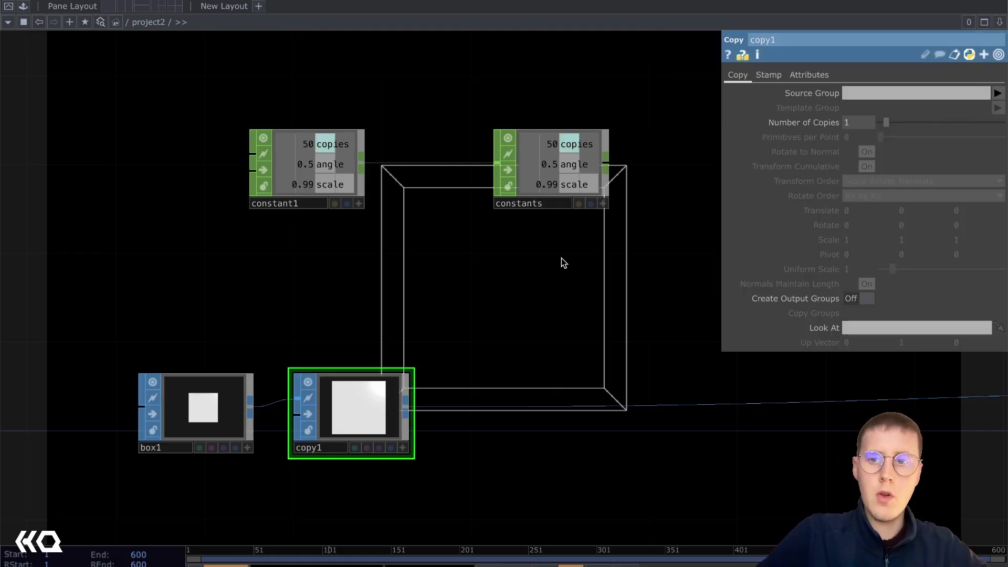
left_click(604, 202)
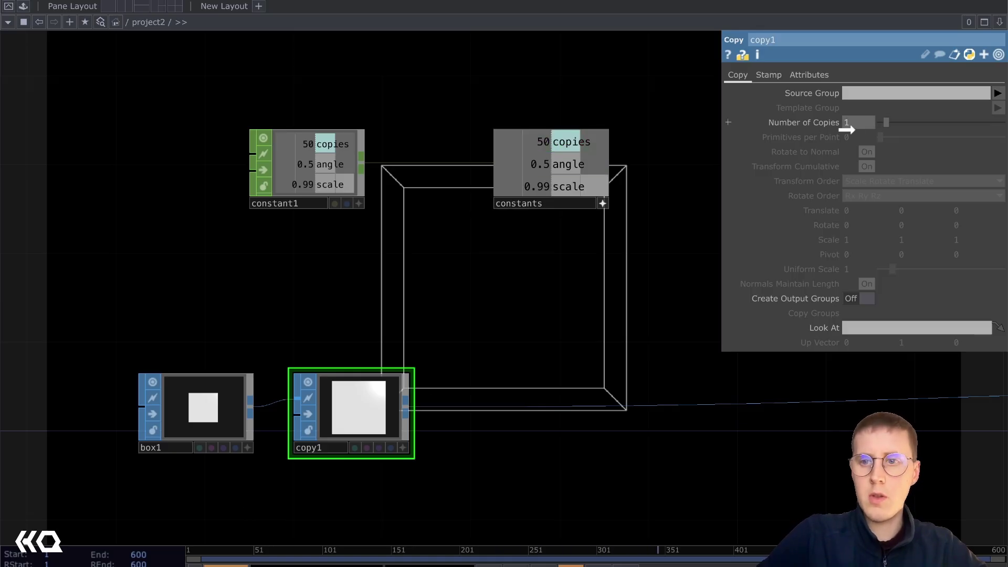
left_click(861, 116)
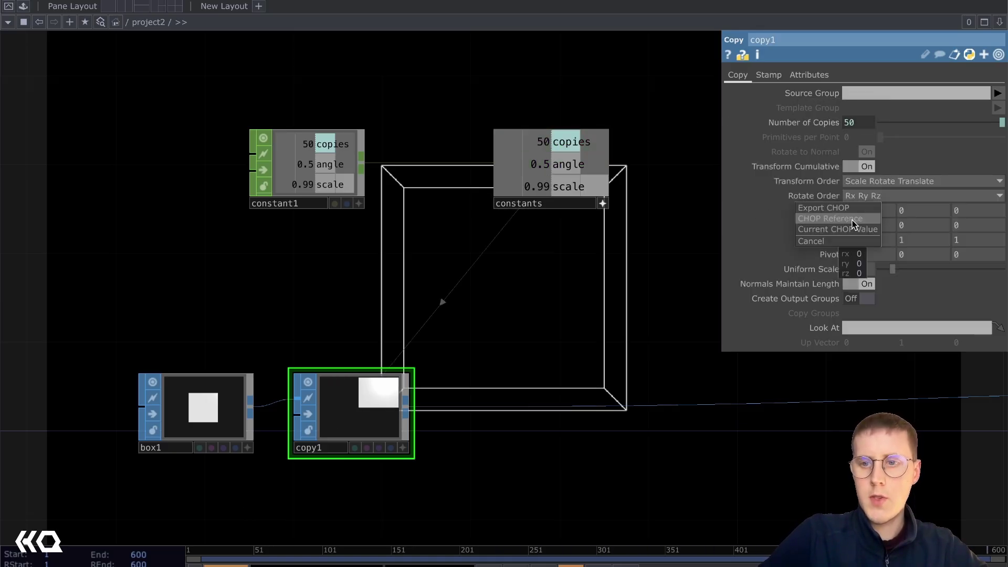
left_click(851, 220)
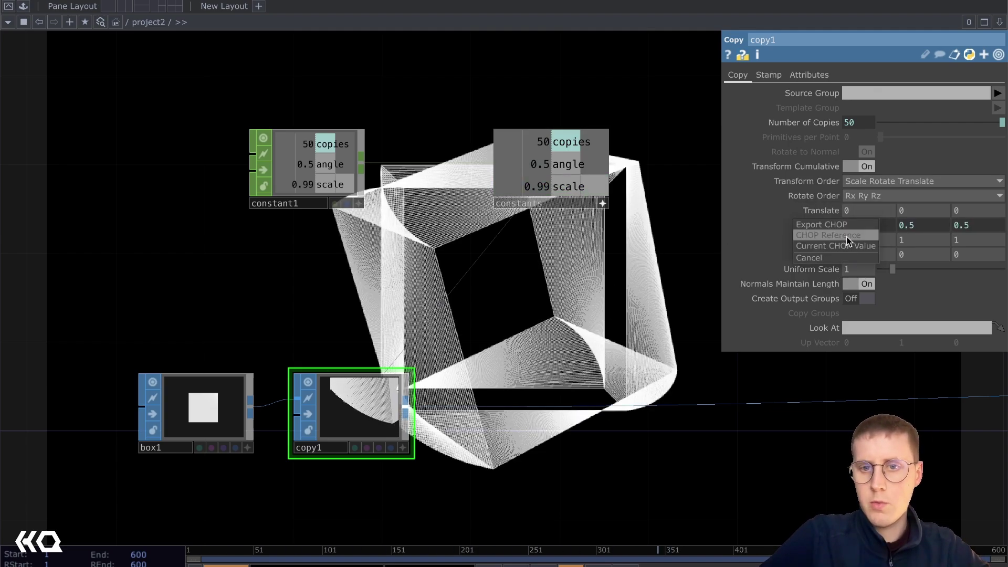
left_click(847, 237)
left_click_drag(517, 296, 325, 296)
scroll(252, 398, "down", 4)
right_click_drag(269, 455, 106, 407)
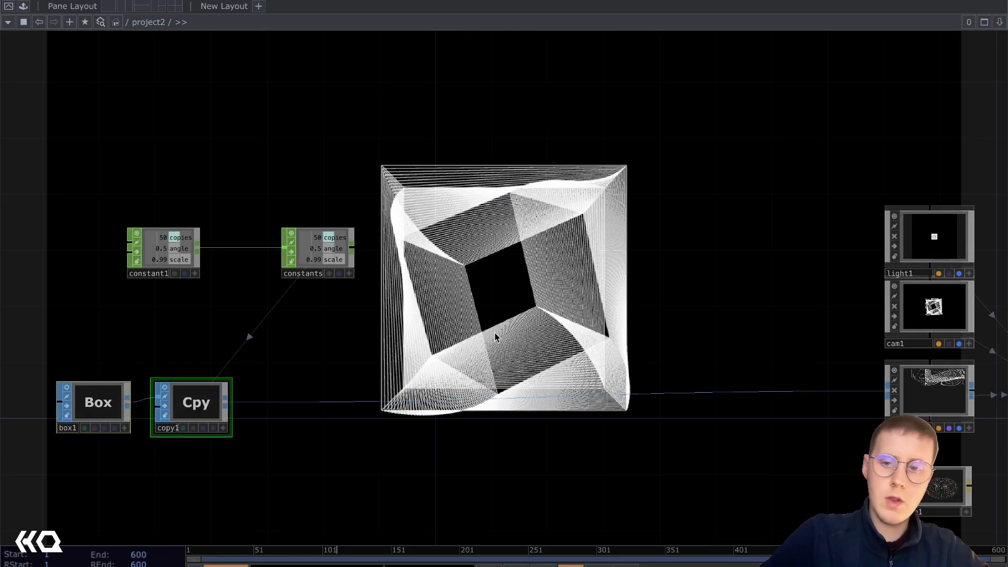
Lower line1's Line Near Alpha to about 0.167.
middle_click_drag(692, 342, 304, 281)
left_click(571, 438)
key("p")
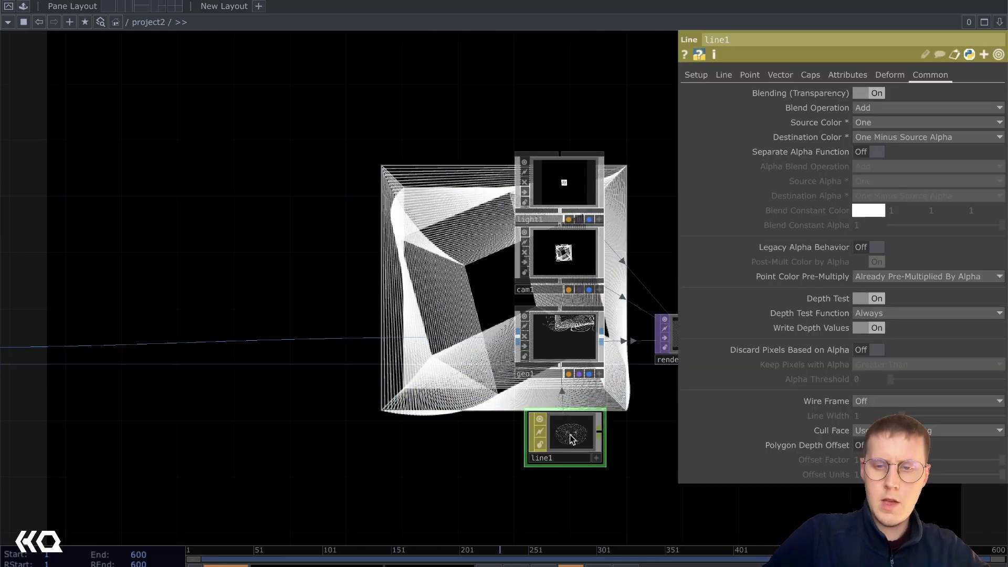
middle_click_drag(443, 452, 554, 305)
left_click(723, 75)
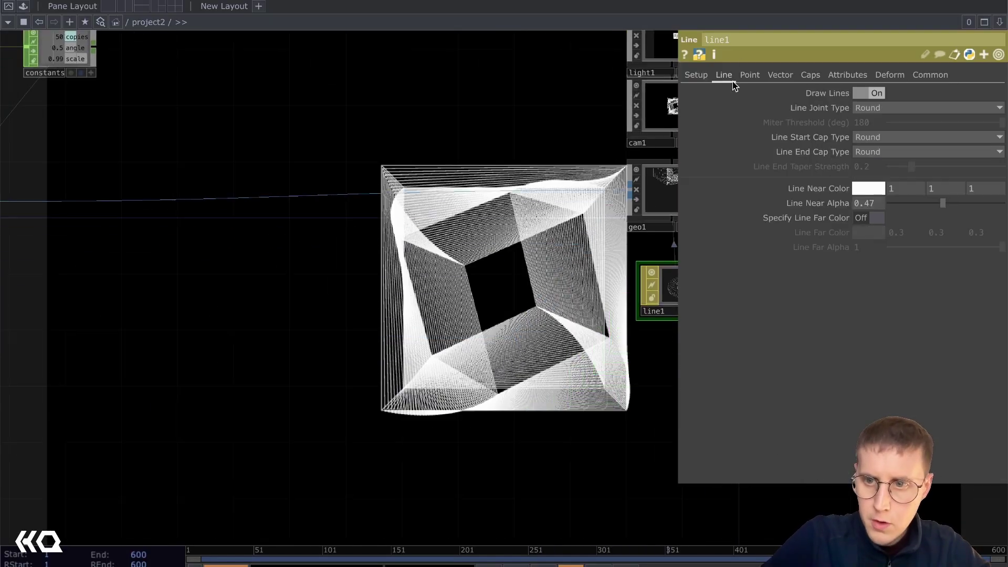
left_click_drag(939, 204, 908, 203)
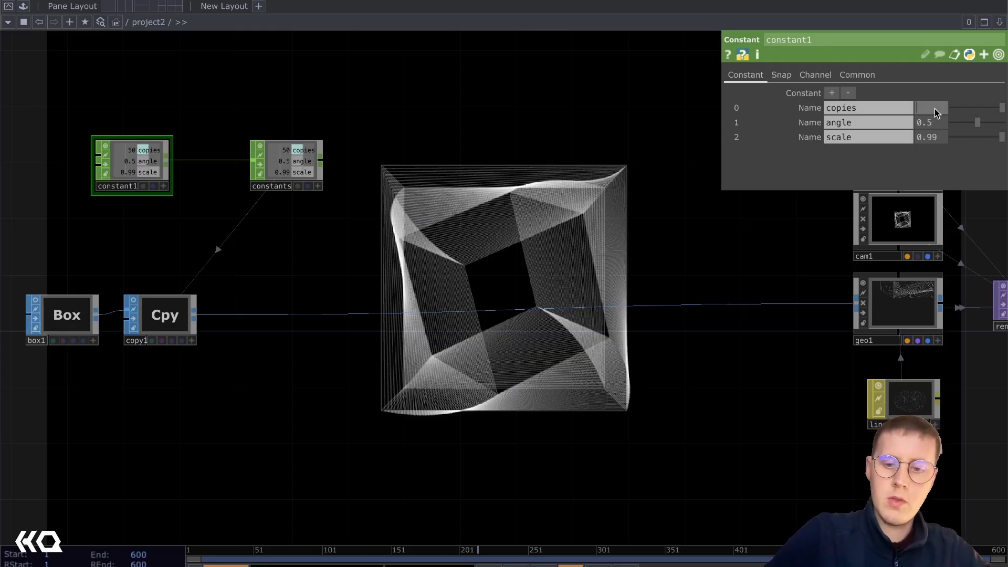
Raise constant1's copies channel to 80.
key("Return")
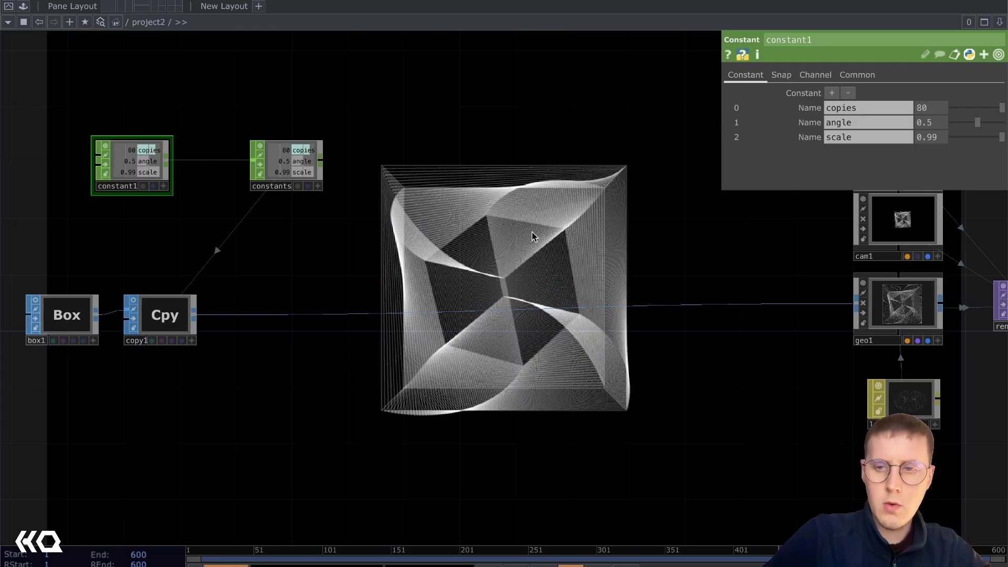
key("p")
left_click_drag(795, 376, 621, 310)
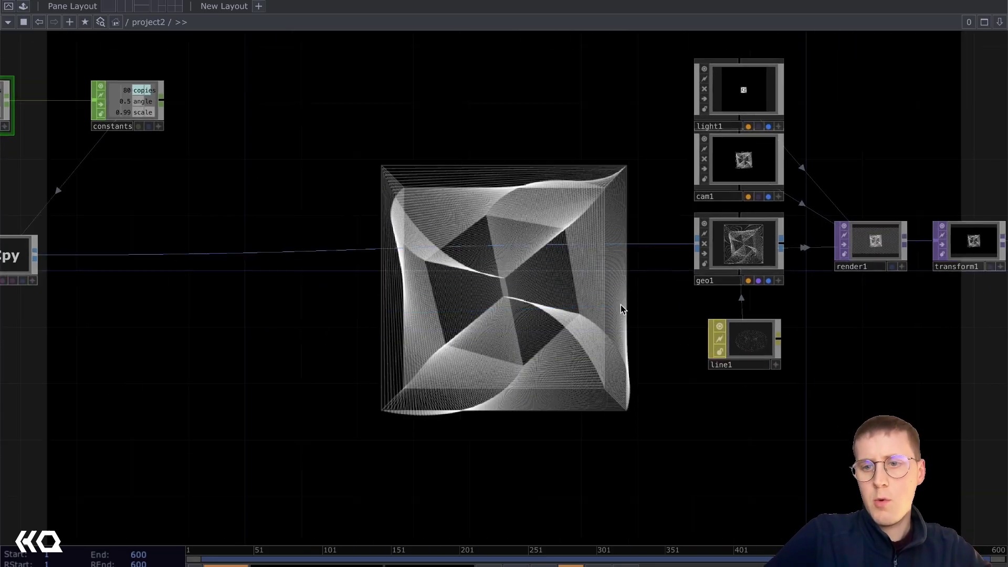
In geo1's parameters, expand Rotate and enter absTime.seconds * 5 as the x rotation.
left_click(742, 239)
key("p")
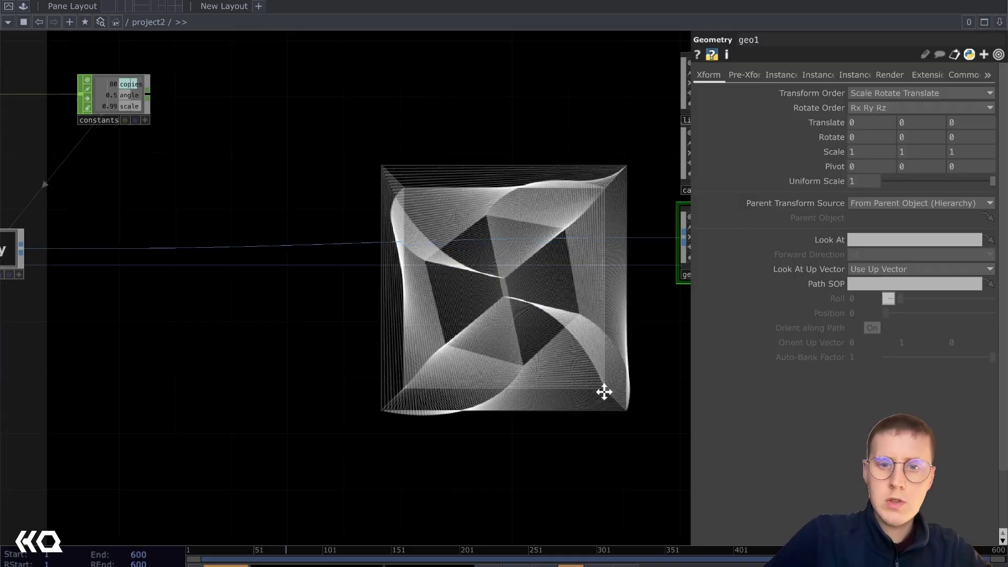
left_click_drag(605, 391, 405, 390)
scroll(460, 246, "up", 3)
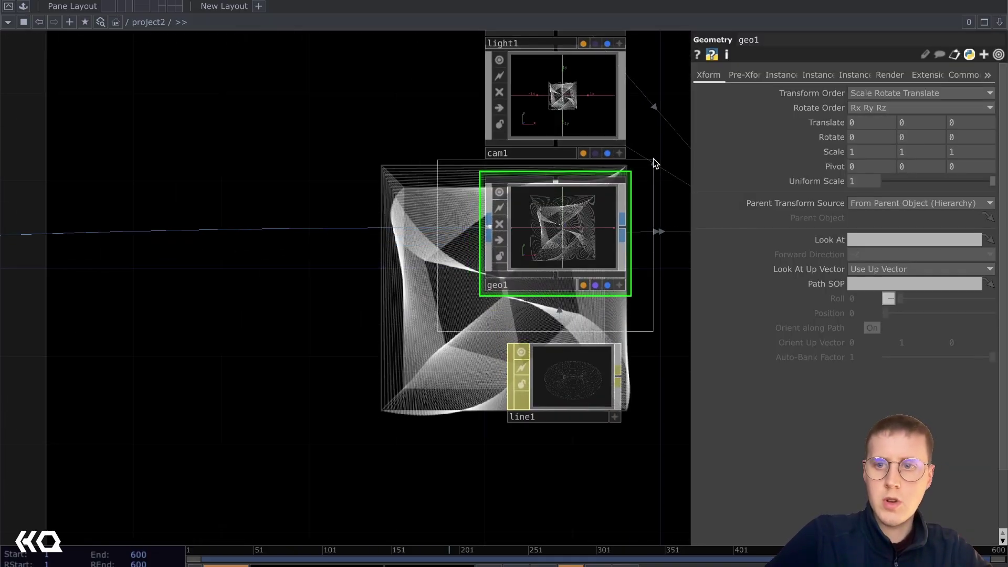
left_click(837, 138)
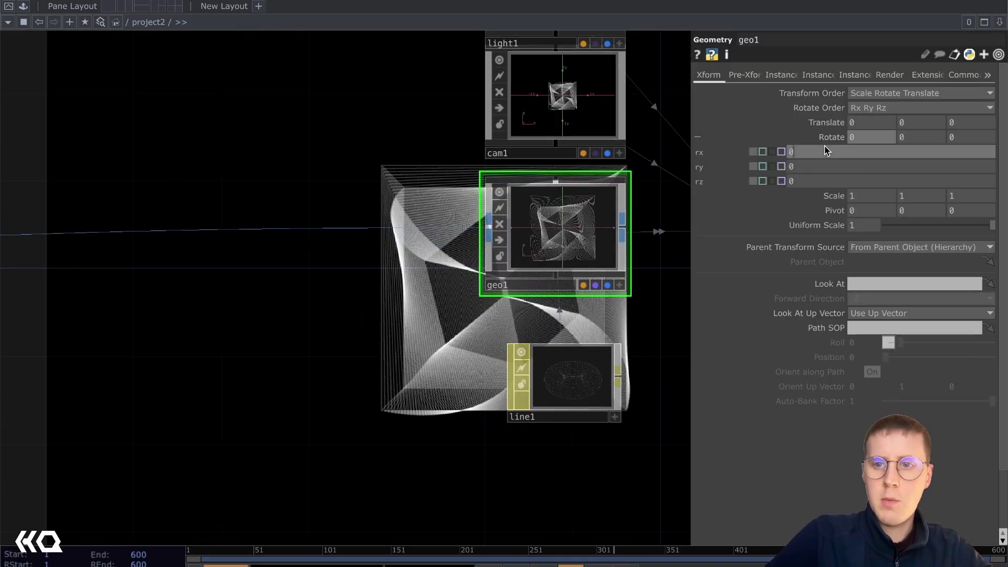
key("Return")
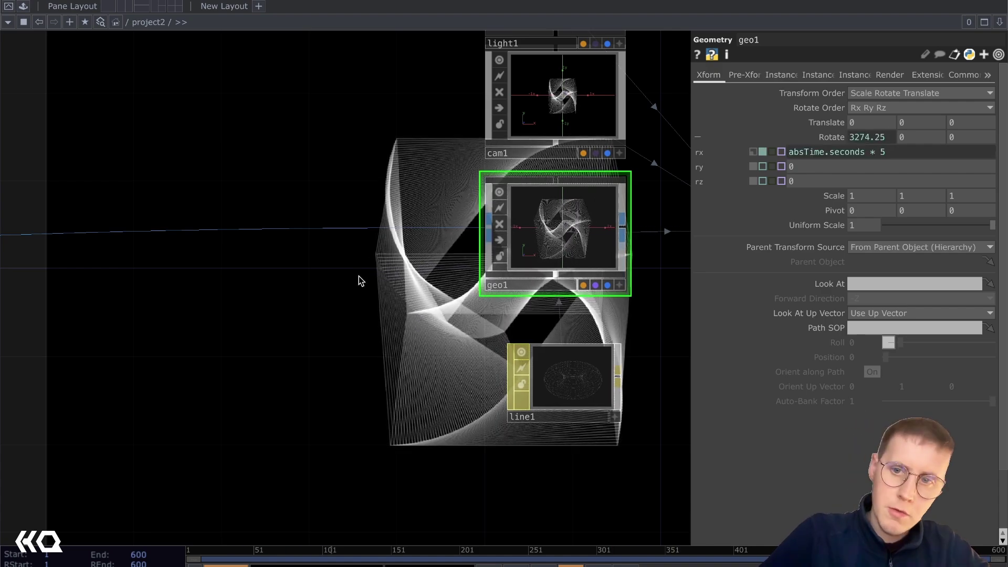
Copy the absTime.seconds * 5 expression into geo1's y and z rotation fields.
left_click_drag(360, 281, 411, 248)
left_click(851, 157)
key("ctrl+c")
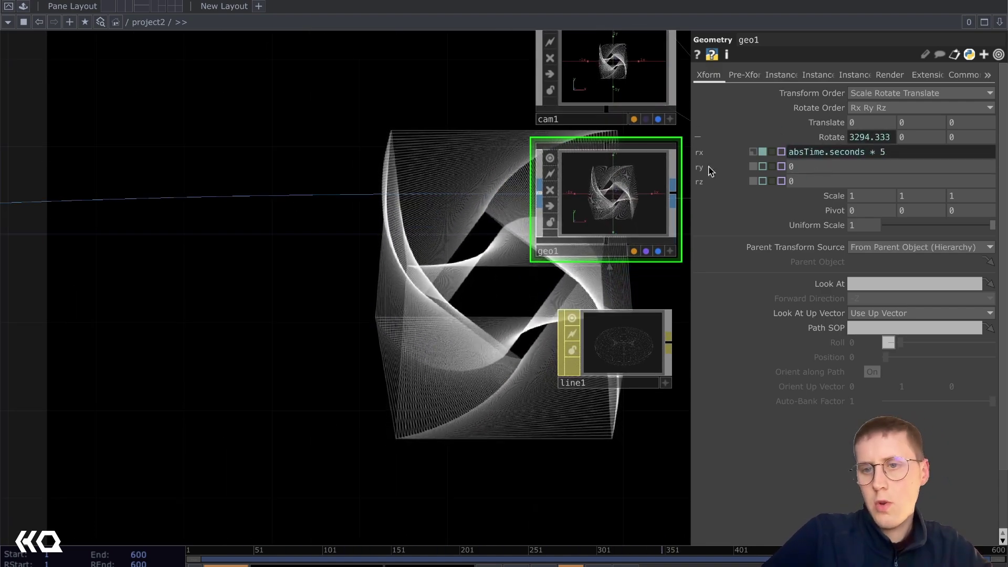
key("Tab")
key("ctrl+v")
key("Tab")
key("ctrl+v")
key("Return")
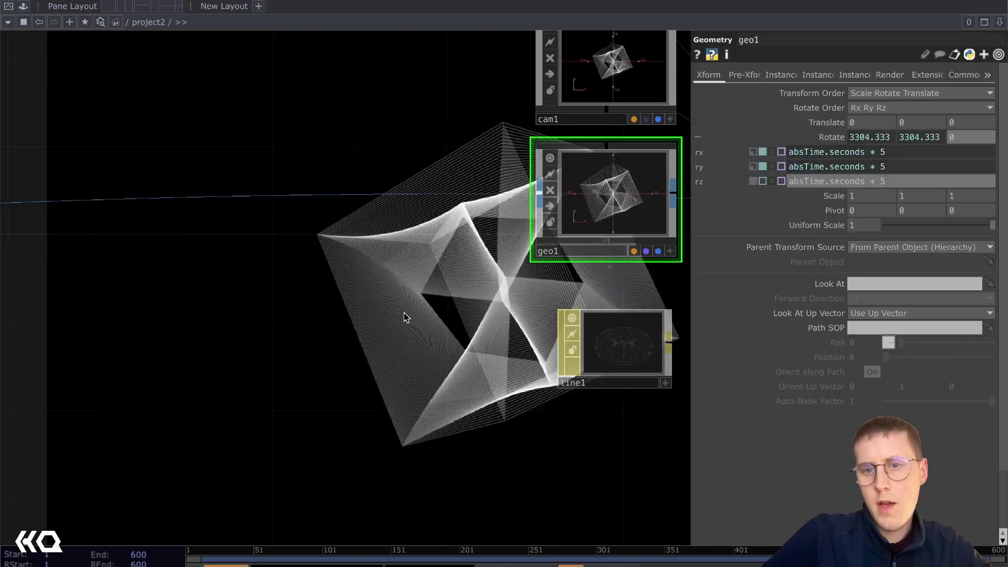
key("p")
left_click_drag(356, 347, 502, 205)
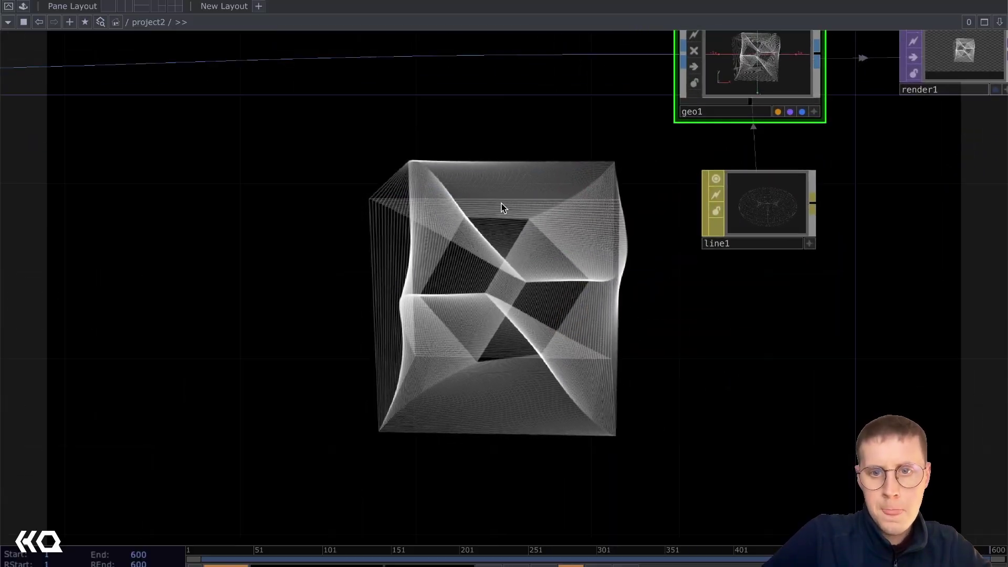
Add a feedback1 TOP fed by transform1 and move it up above the render chain.
left_click_drag(277, 487, 677, 189)
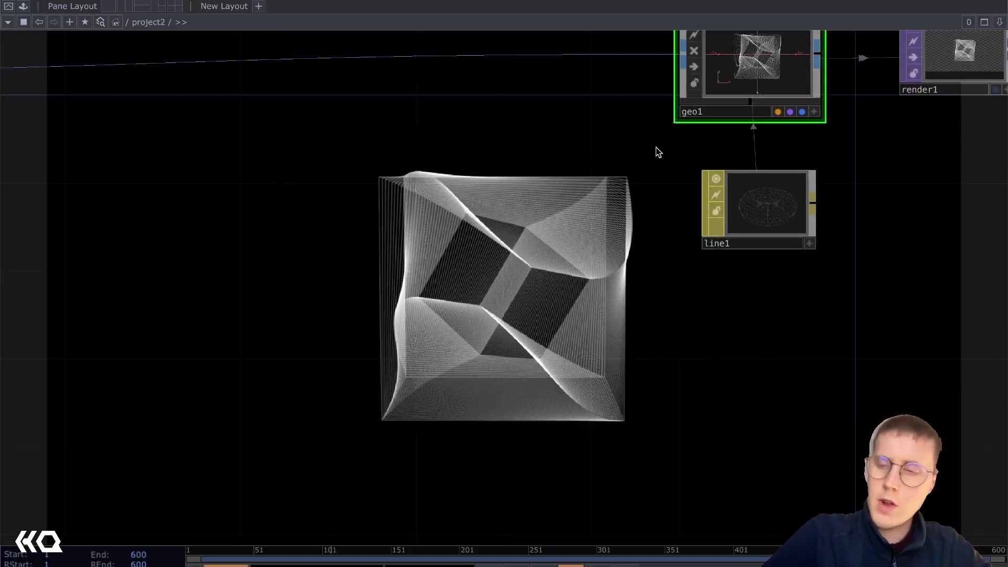
left_click_drag(294, 447, 652, 159)
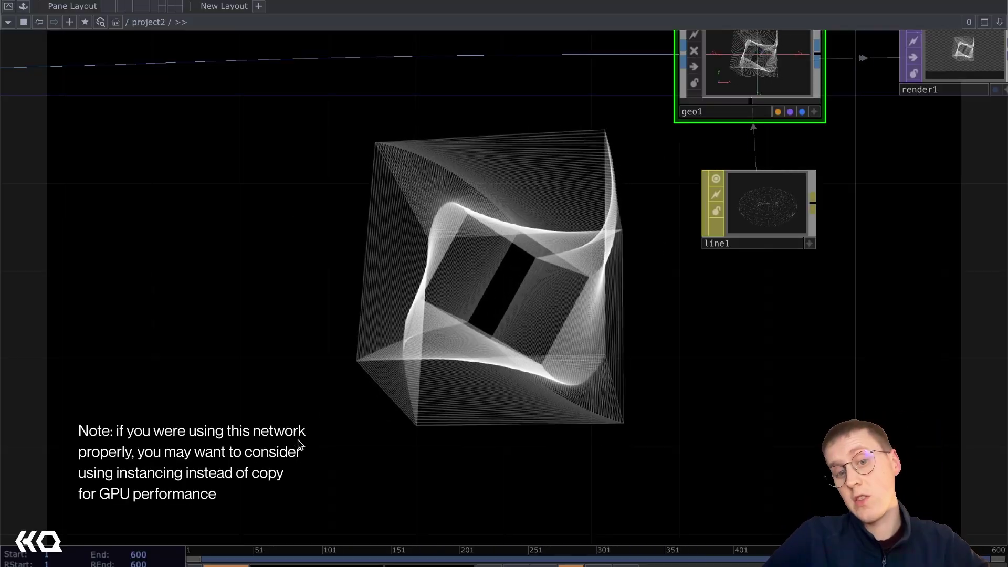
left_click_drag(297, 445, 666, 112)
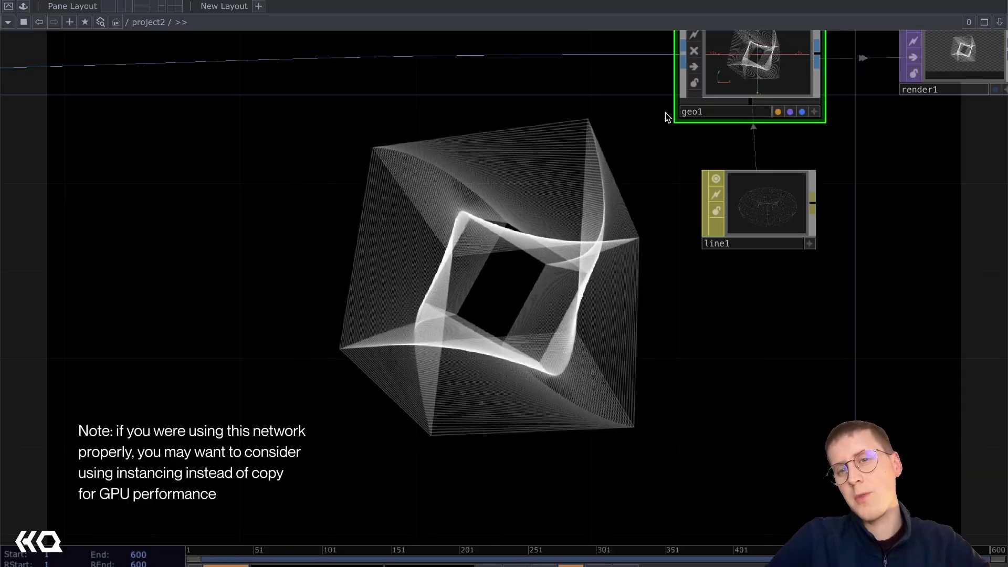
left_click_drag(895, 304, 344, 301)
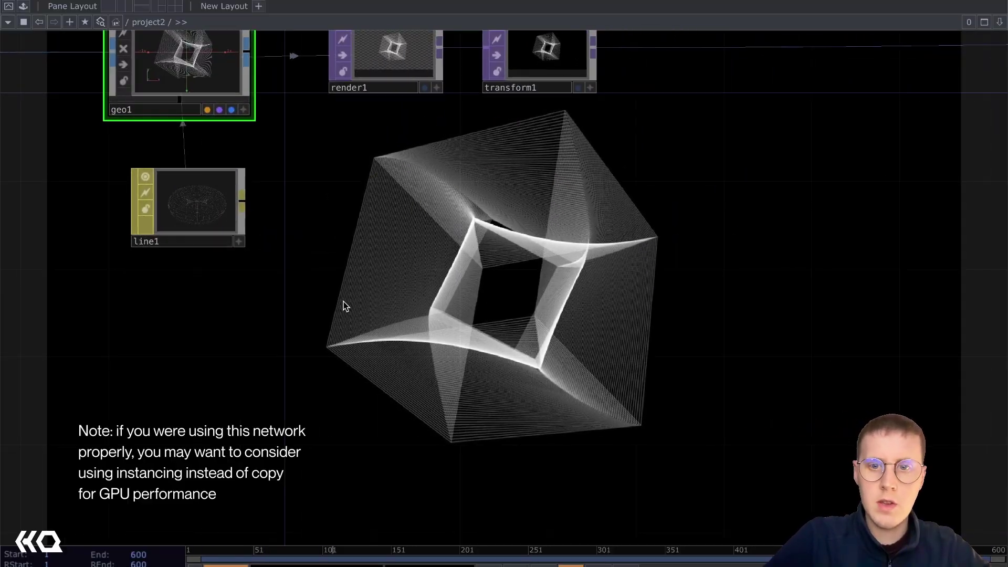
scroll(344, 302, "down", 3)
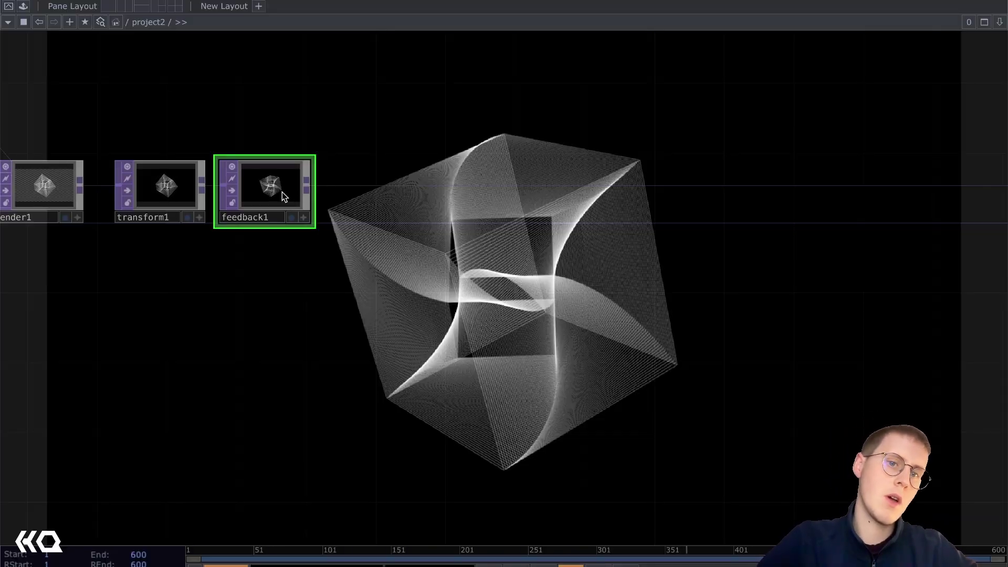
left_click_drag(276, 194, 321, 120)
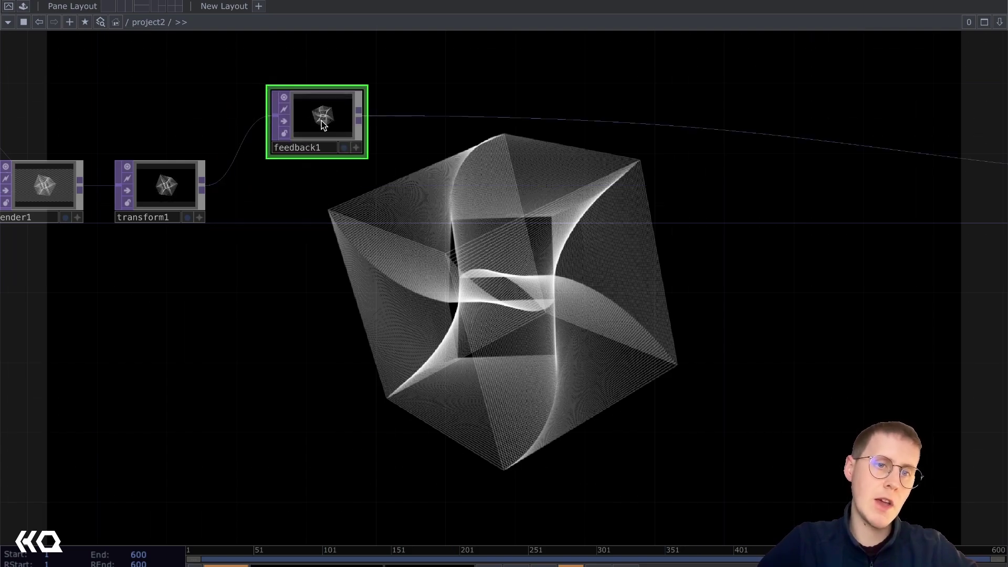
scroll(135, 161, "up", 5)
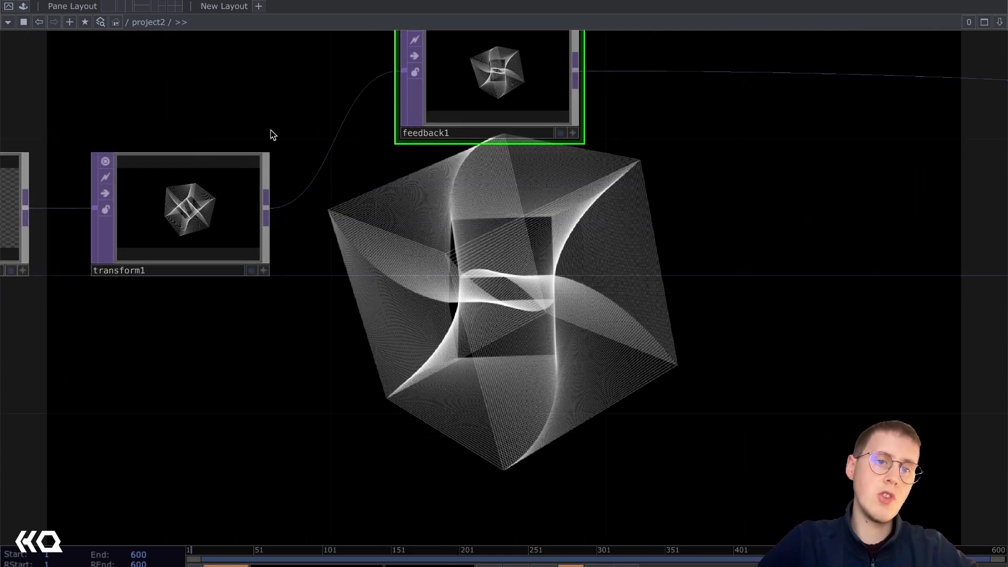
left_click(135, 247)
scroll(431, 271, "down", 4)
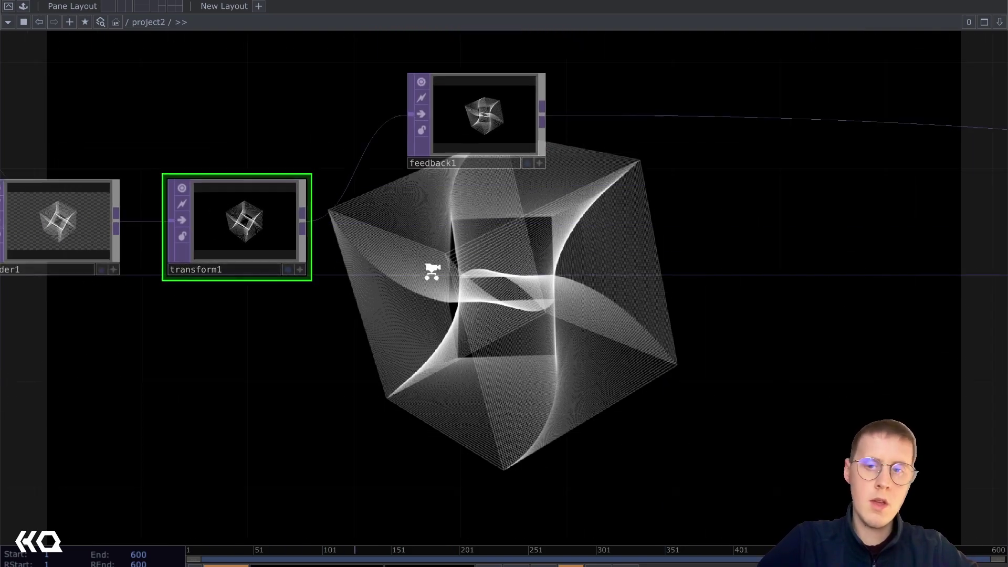
left_click_drag(502, 306, 392, 275)
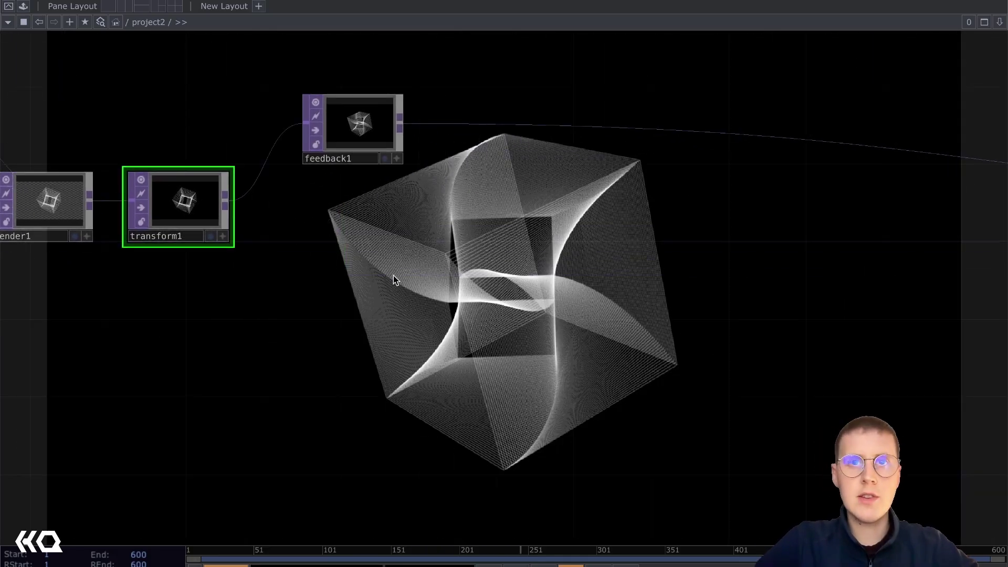
Insert a Cross TOP (cross1) into transform1's outgoing wire.
right_click(625, 128)
left_click(641, 120)
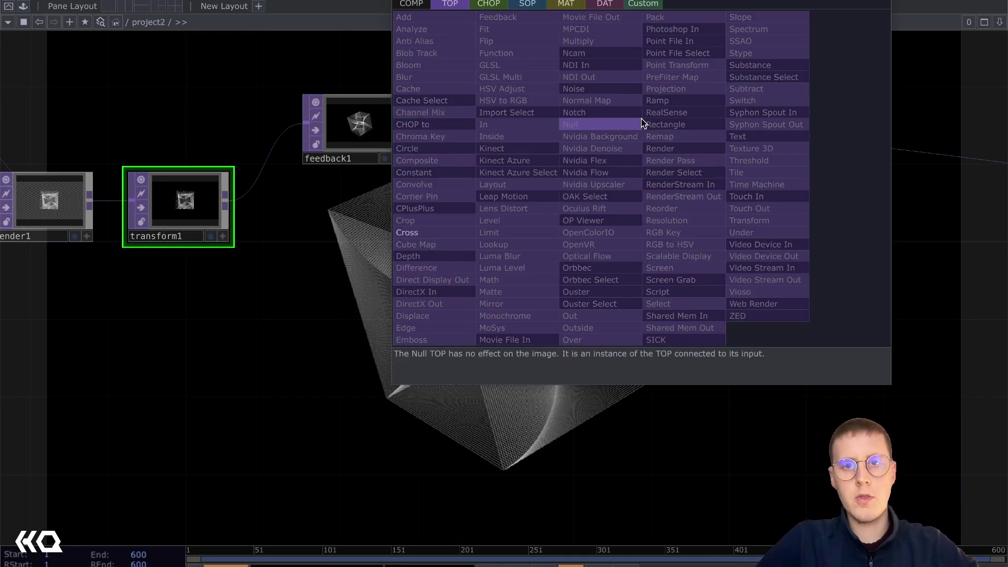
key("Return")
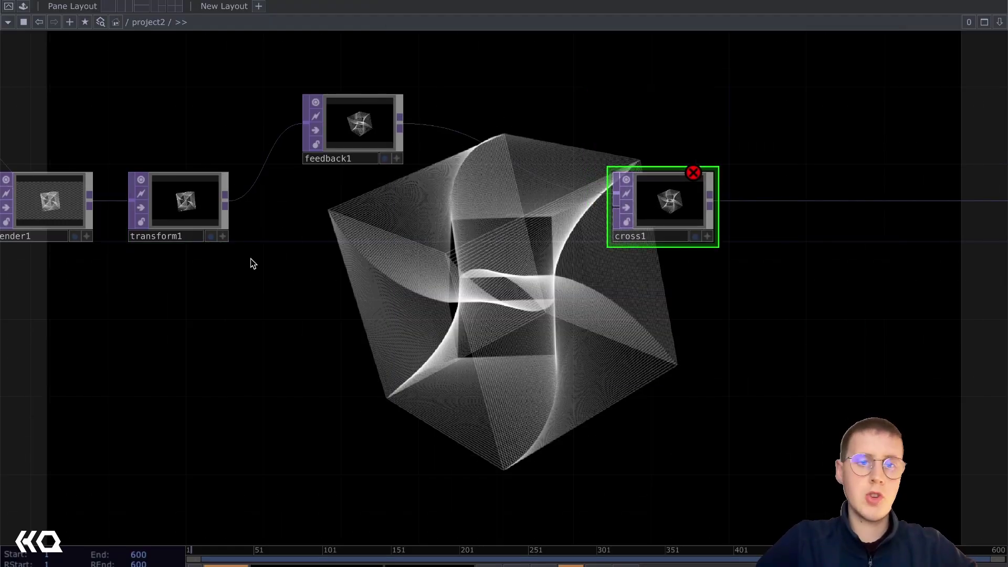
left_click(621, 223)
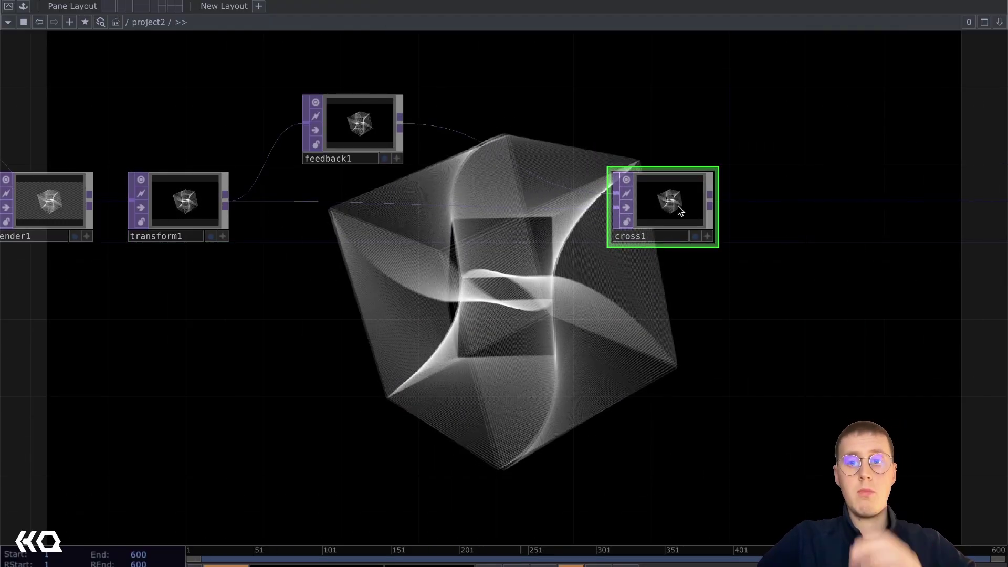
key("p")
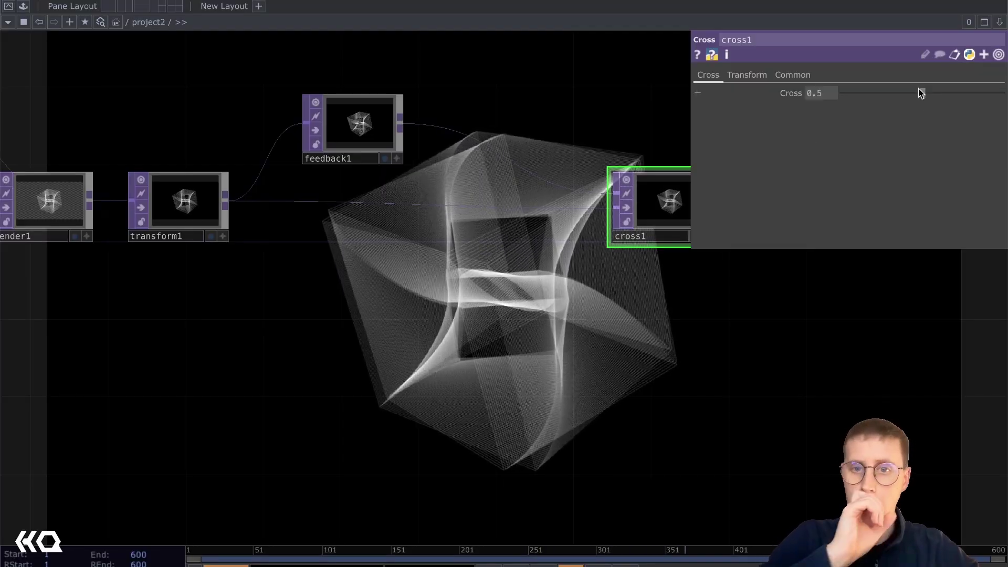
Try cross1's blend at 0 and 1, and make cross1 feedback1's target.
left_click_drag(921, 92, 788, 97)
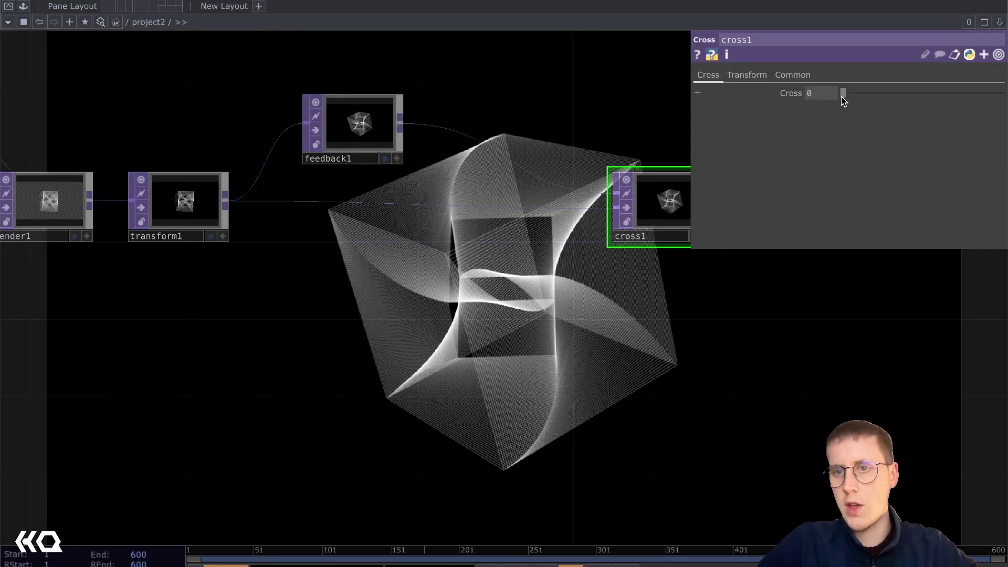
left_click_drag(843, 100, 1001, 95)
left_click_drag(584, 310, 415, 292)
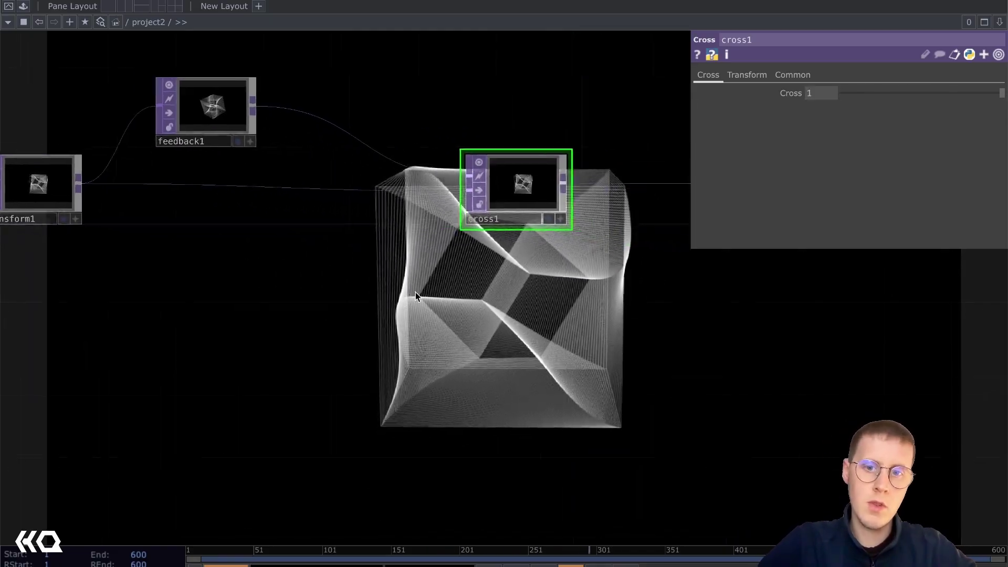
left_click_drag(494, 203, 195, 128)
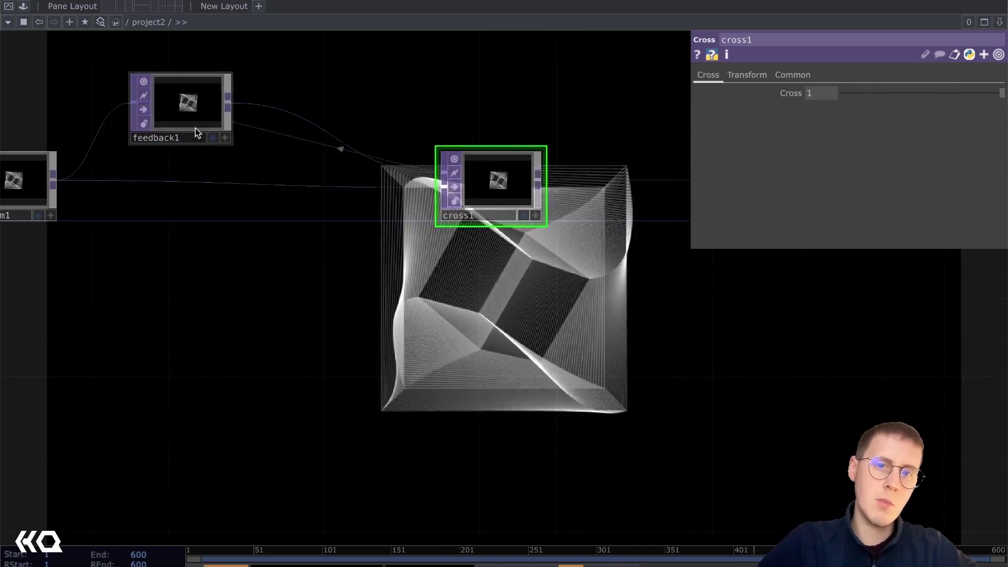
left_click_drag(351, 402, 516, 423)
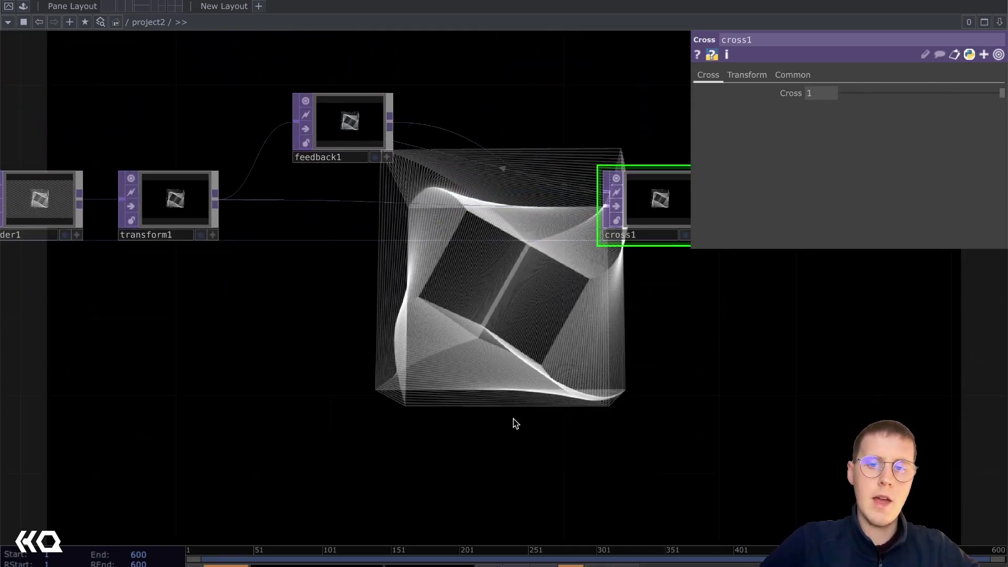
left_click_drag(562, 309, 473, 296)
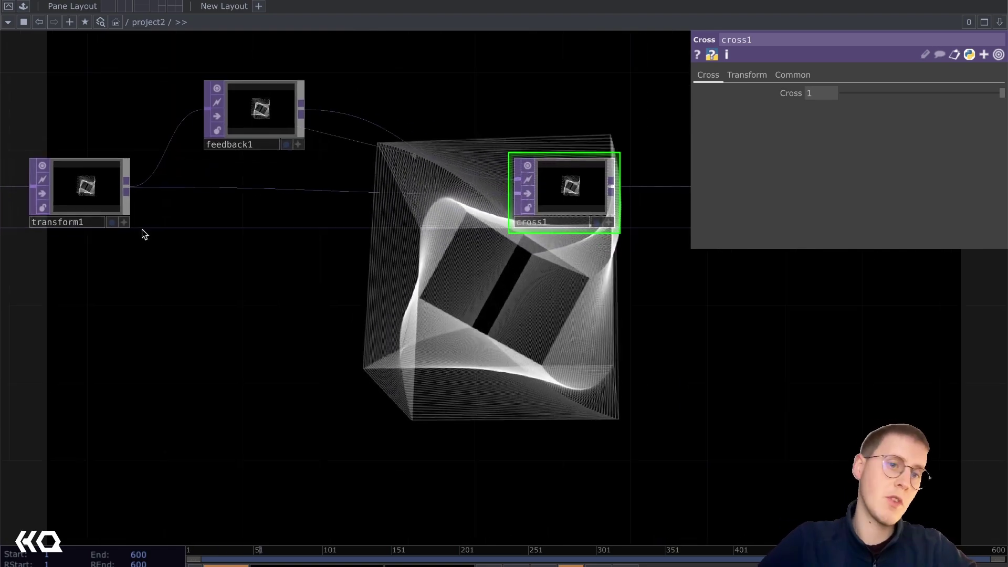
right_click_drag(5, 113, 173, 254)
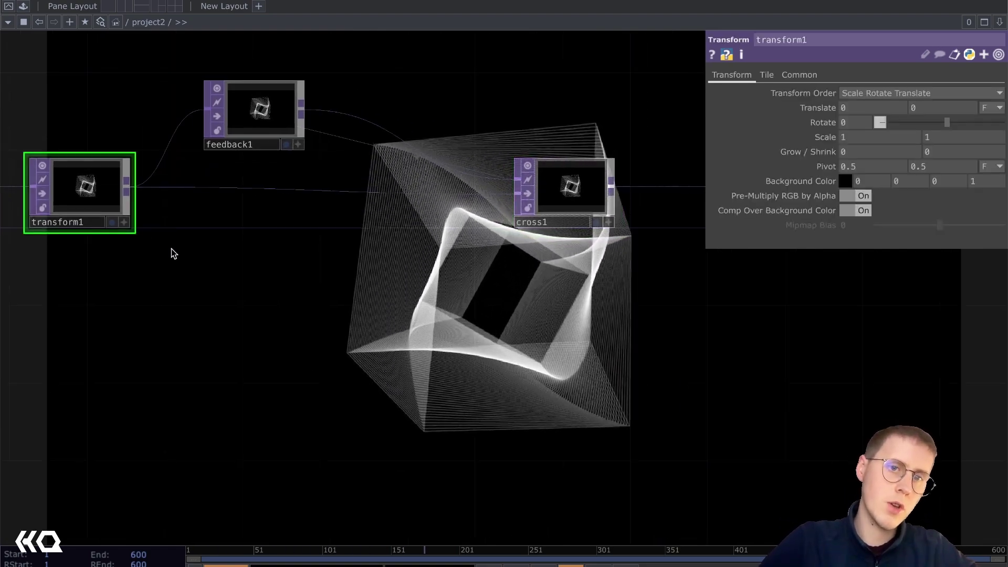
Set cross1's mix to 0, then raise it slightly to 0.01.
left_click(561, 189)
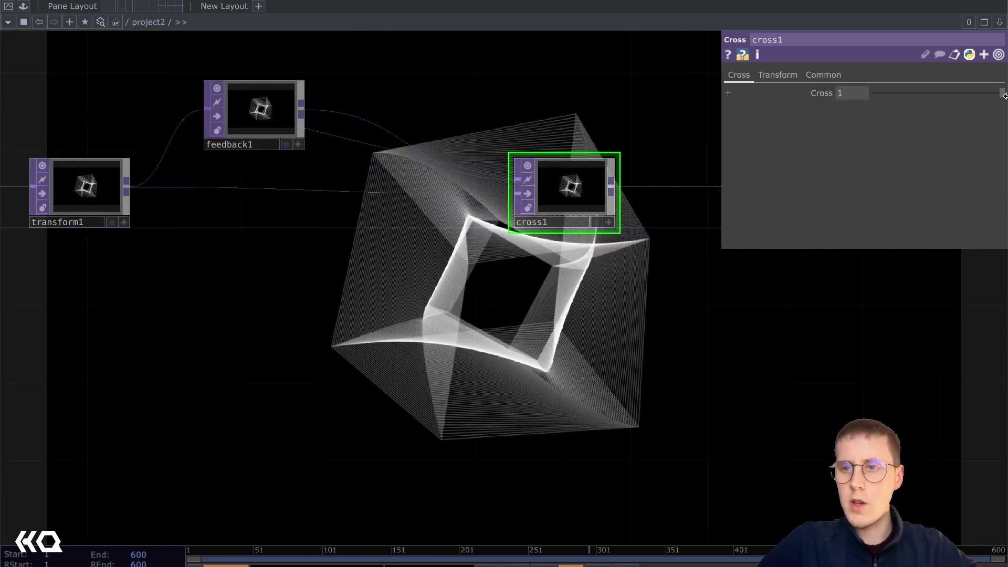
left_click_drag(1004, 95, 516, 101)
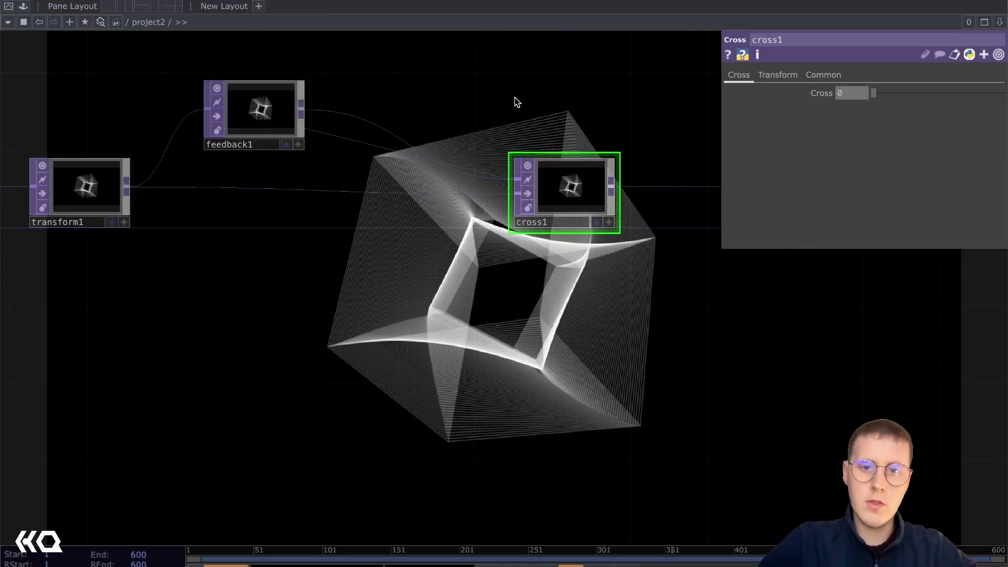
left_click(256, 108)
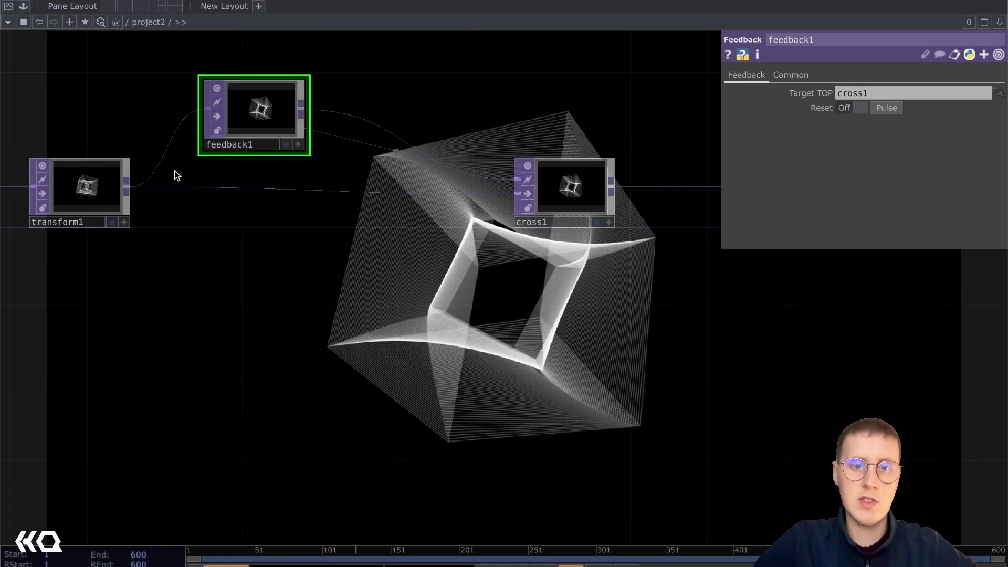
left_click(593, 194)
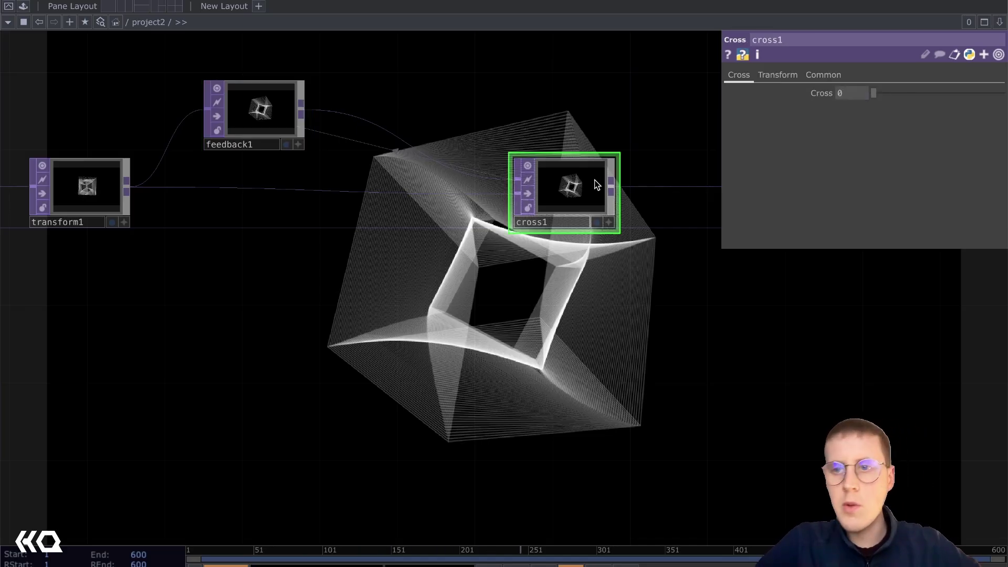
mouse_move(873, 98)
left_mouse_down()
mouse_move(944, 97)
mouse_move(877, 99)
left_mouse_up()
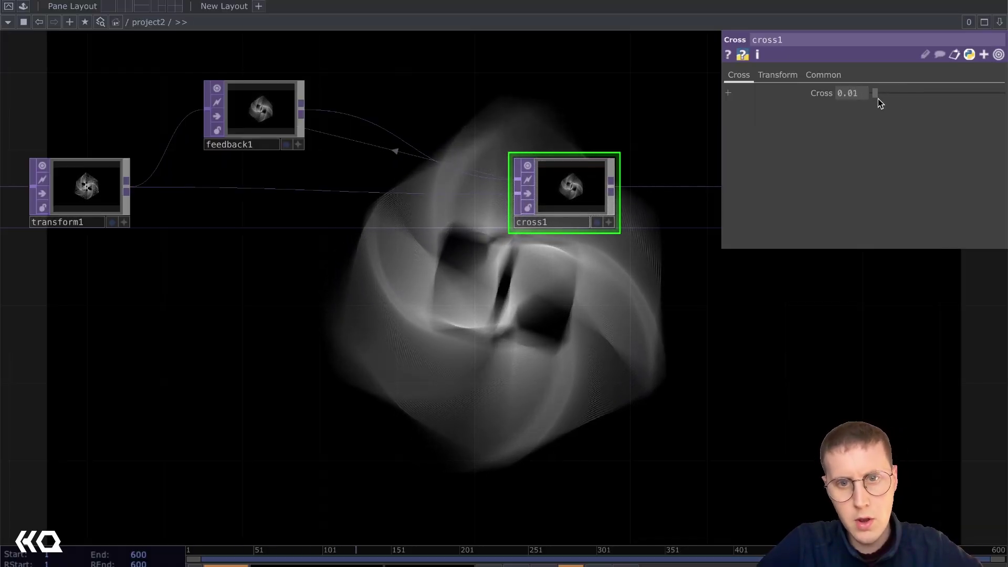
left_click_drag(499, 425, 505, 278)
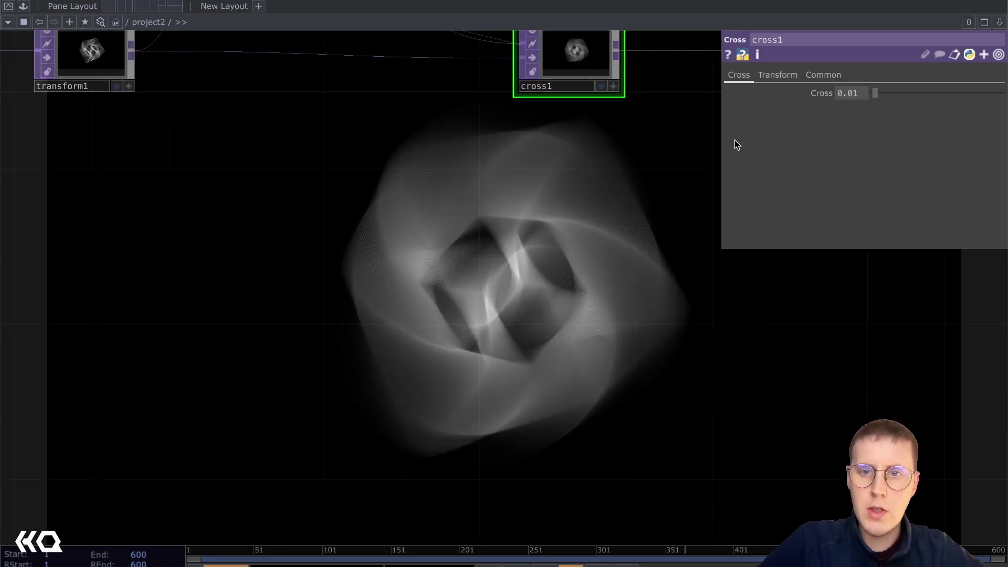
left_click_drag(269, 501, 711, 131)
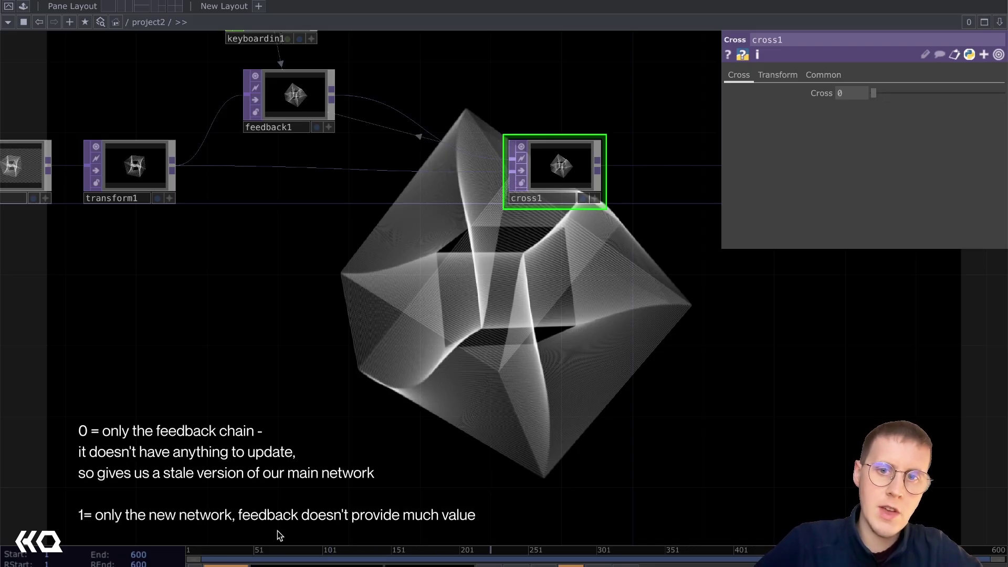
Compare cross1's mix at 1, then reselect cross1 to review its Cross value.
left_click_drag(277, 530, 754, 56)
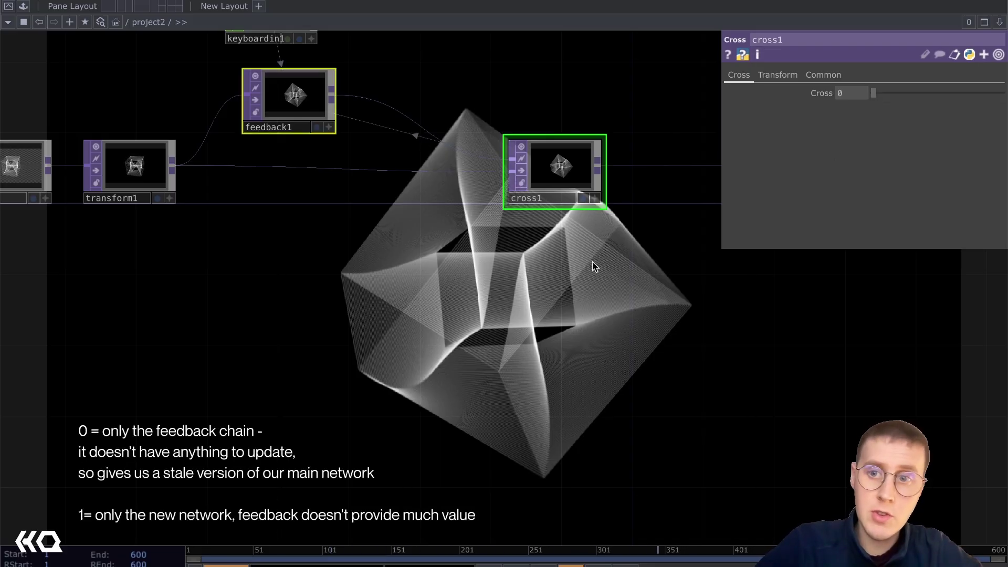
left_click_drag(875, 93, 1001, 94)
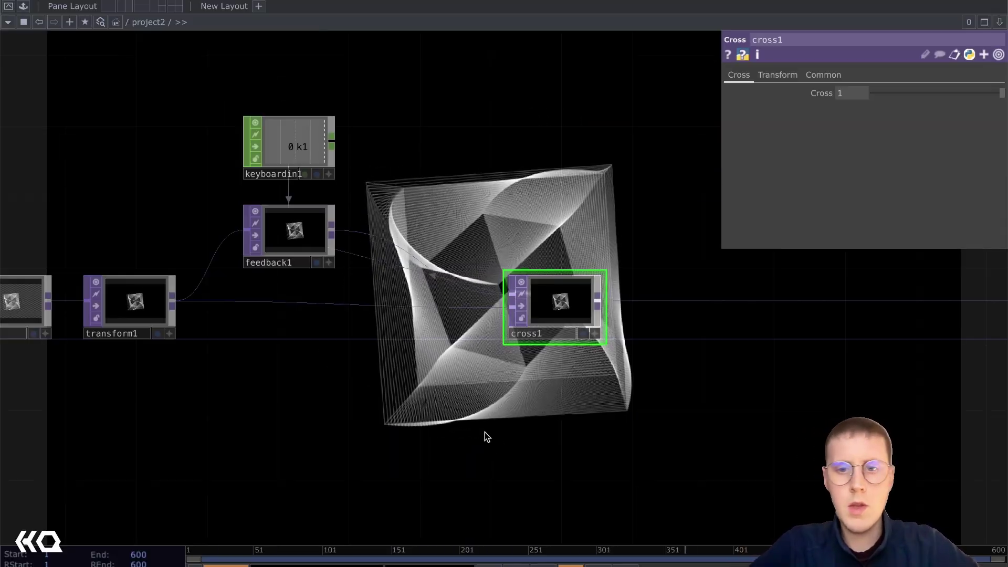
right_click_drag(473, 428, 611, 245)
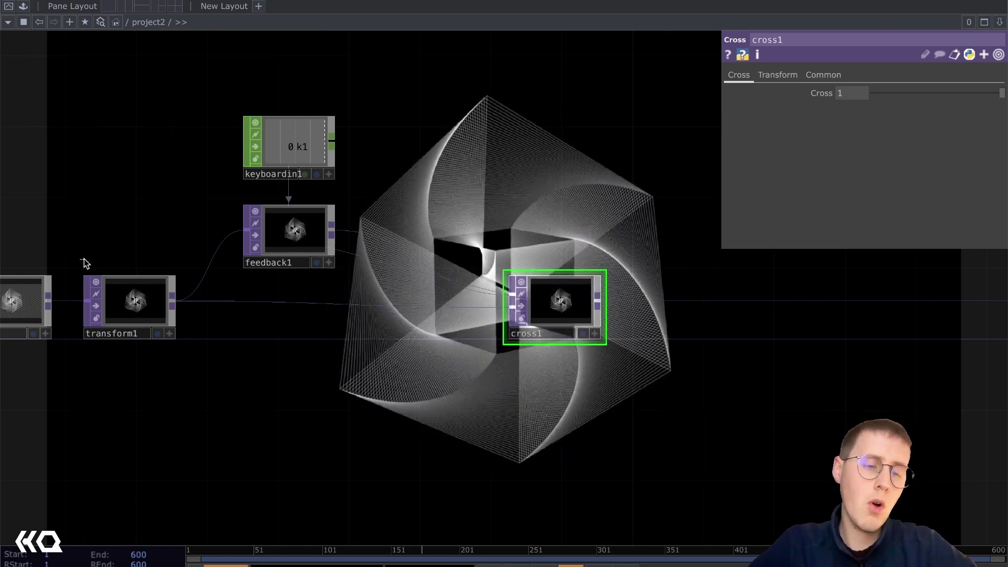
left_click_drag(79, 260, 183, 349)
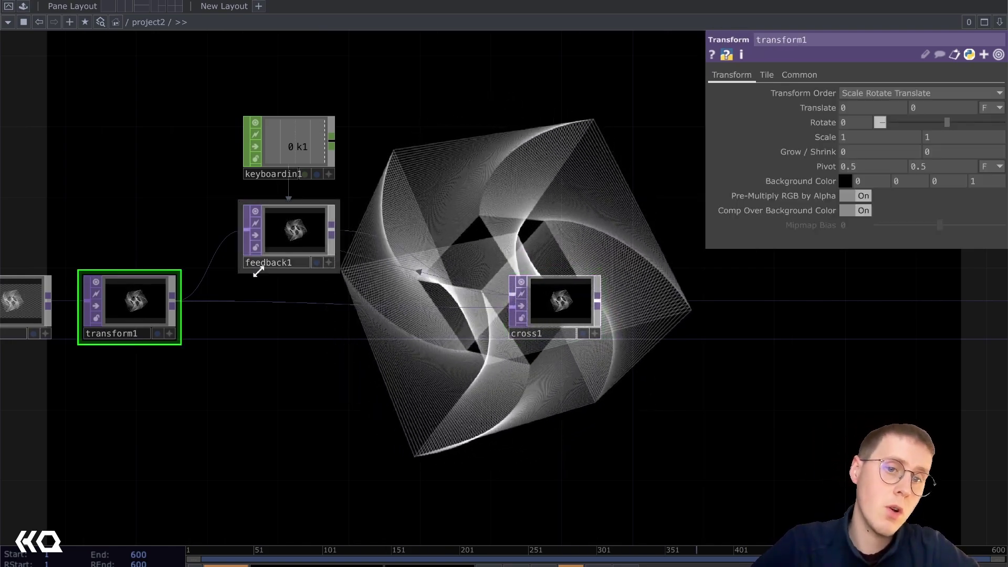
left_click_drag(232, 296, 398, 74)
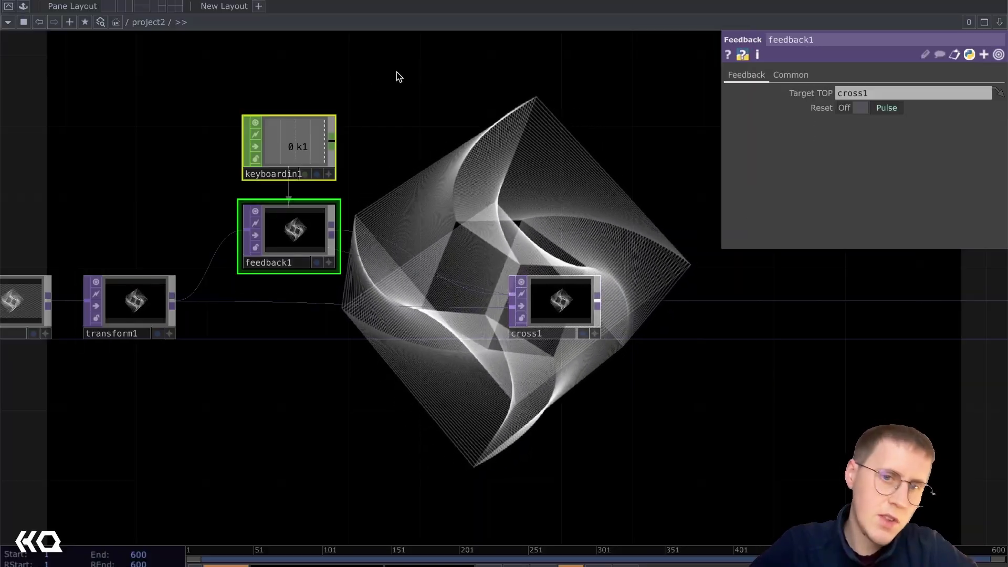
left_click_drag(233, 297, 233, 297)
left_click(557, 302)
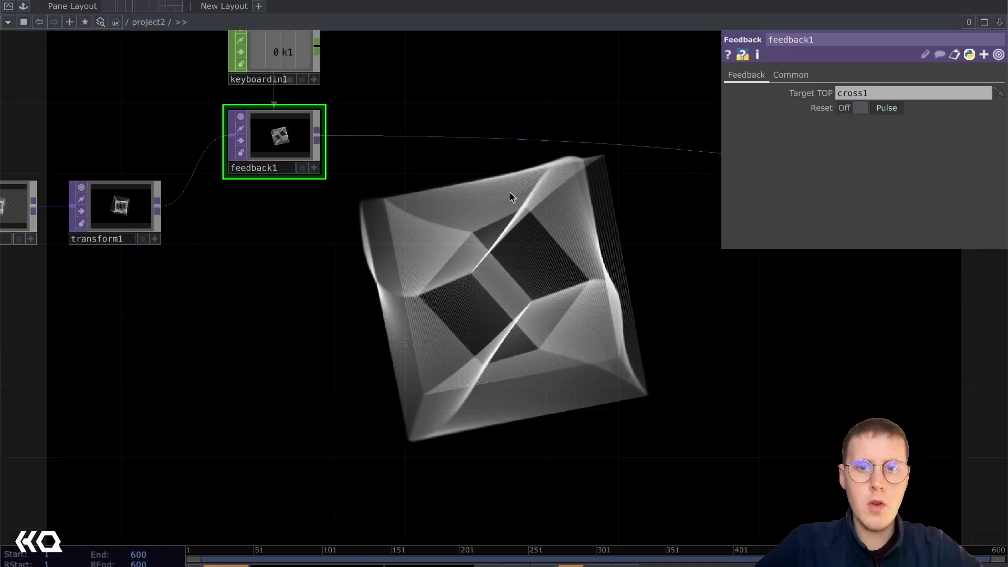
Place an Under TOP (under1) where cross1 was, combining transform1 and feedback1.
key("Tab")
type("under")
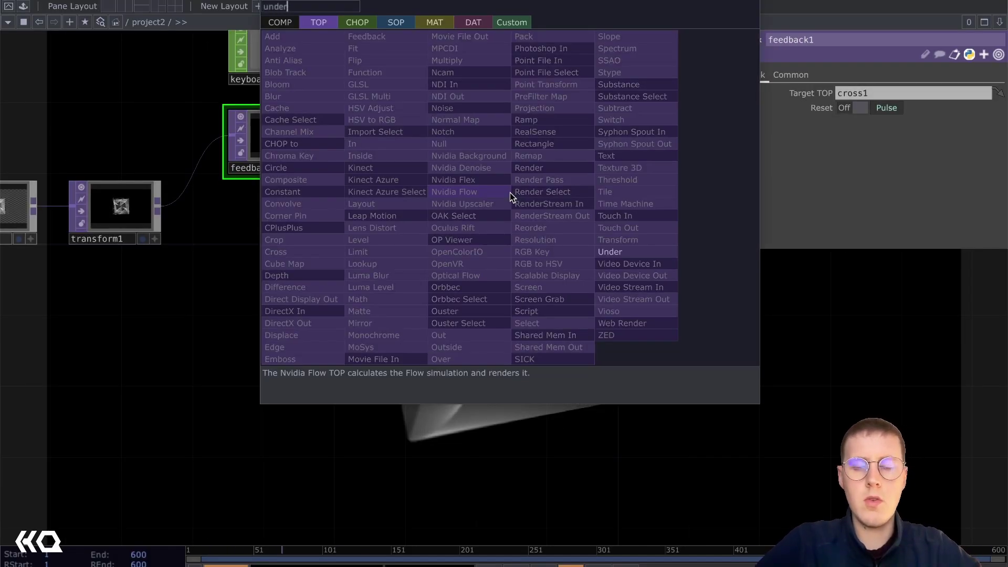
key("Return")
left_click(508, 194)
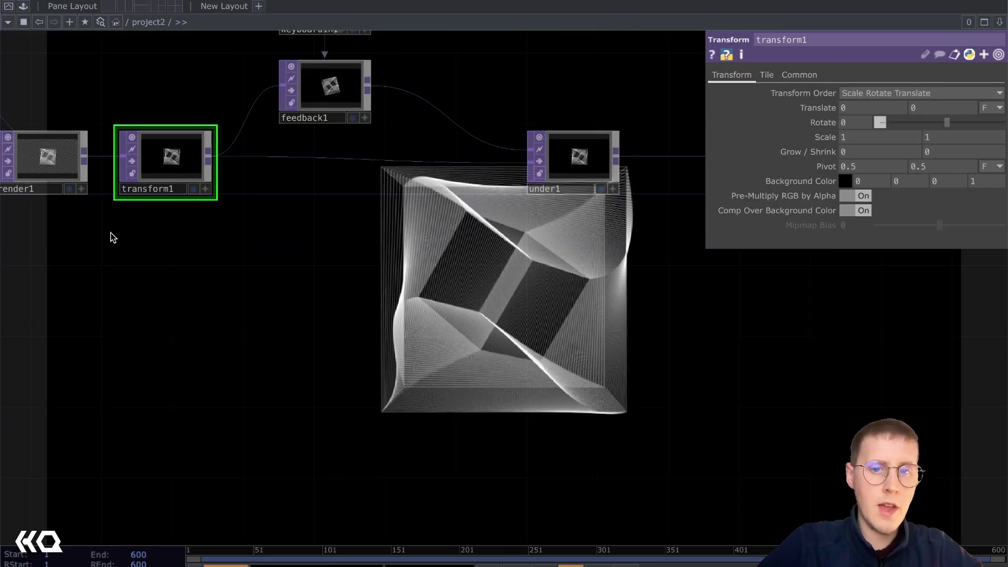
left_click_drag(110, 235, 170, 164)
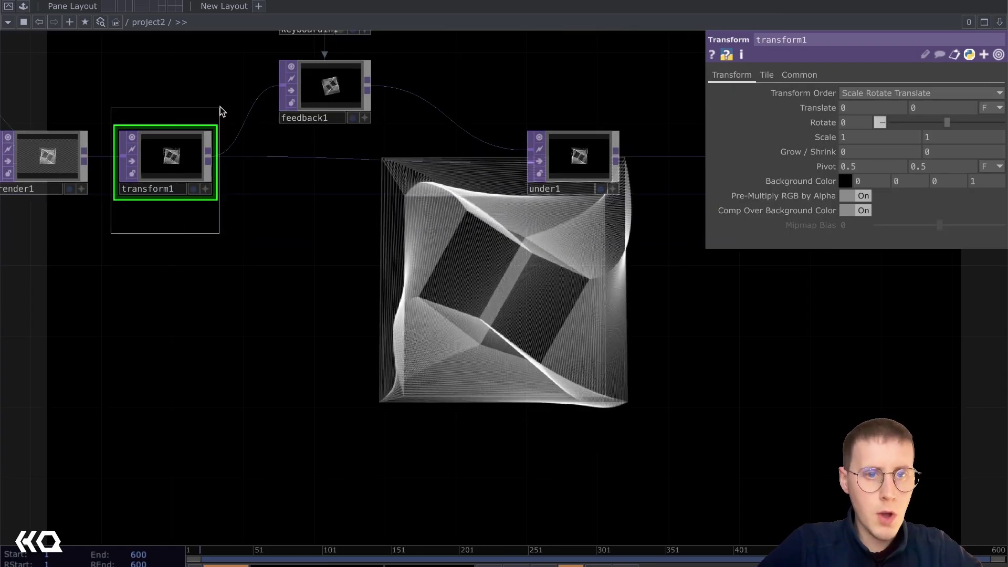
scroll(330, 81, "up", 4)
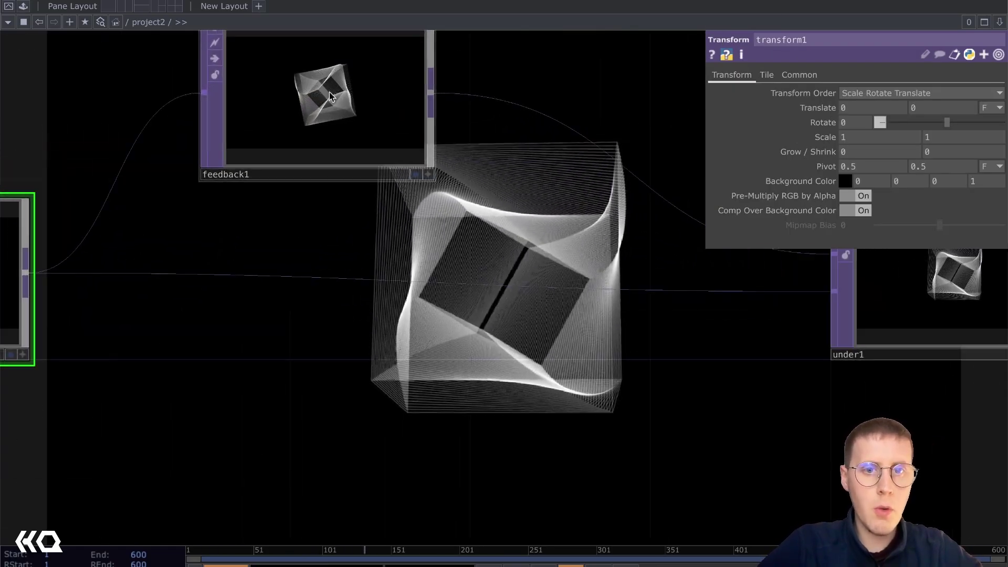
scroll(315, 208, "down", 3)
left_click_drag(218, 232, 443, 61)
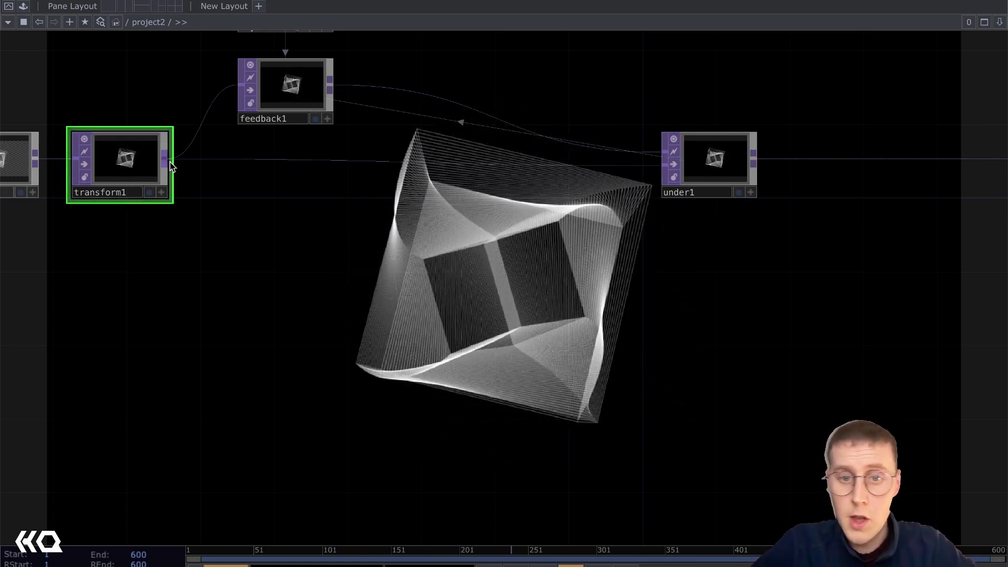
Branch a Noise TOP off transform1 with Output RGB set to pure Noise.
left_click_drag(293, 263, 288, 303)
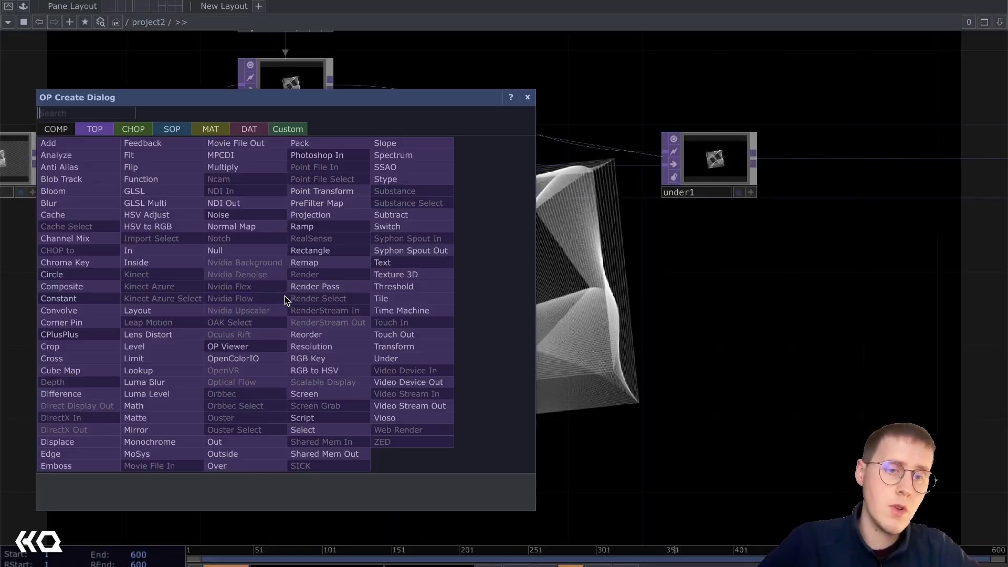
type("noi")
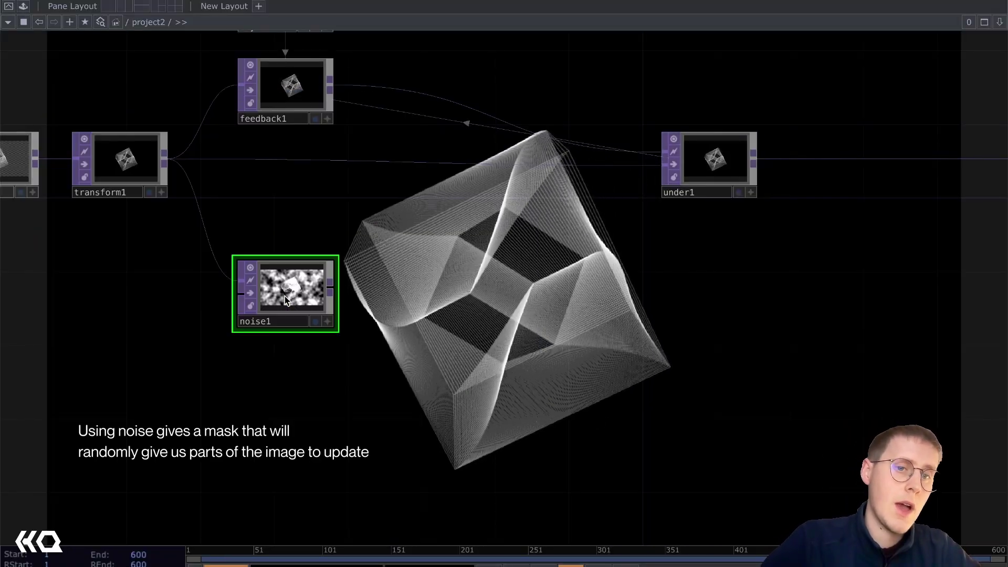
key("p")
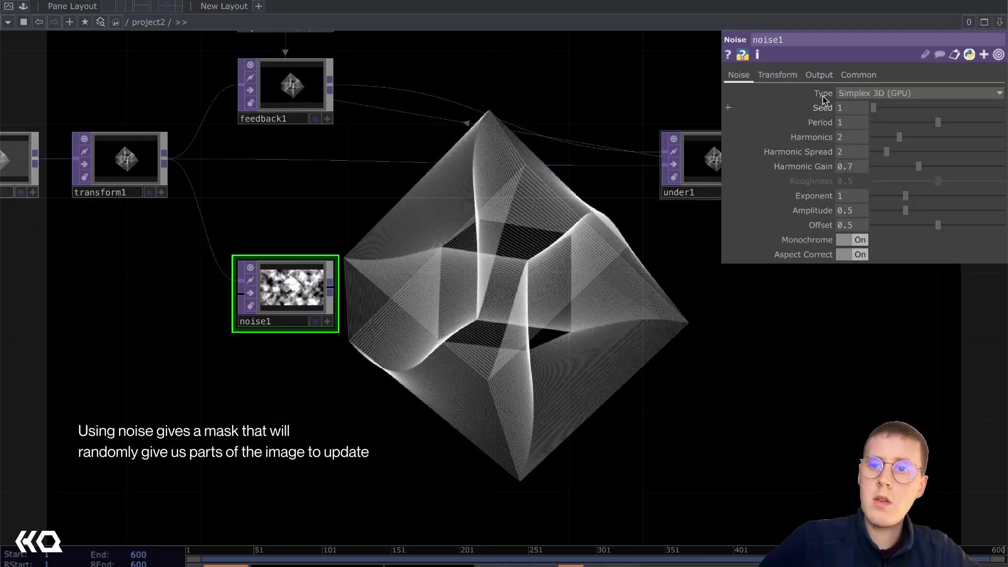
left_click(786, 75)
left_click(818, 74)
left_click(882, 93)
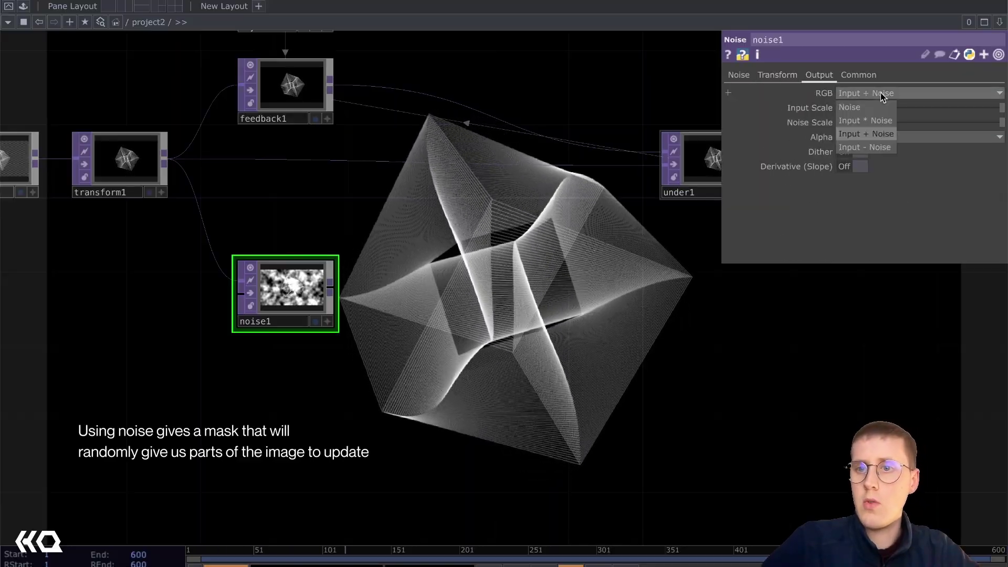
left_click(882, 104)
left_click(744, 74)
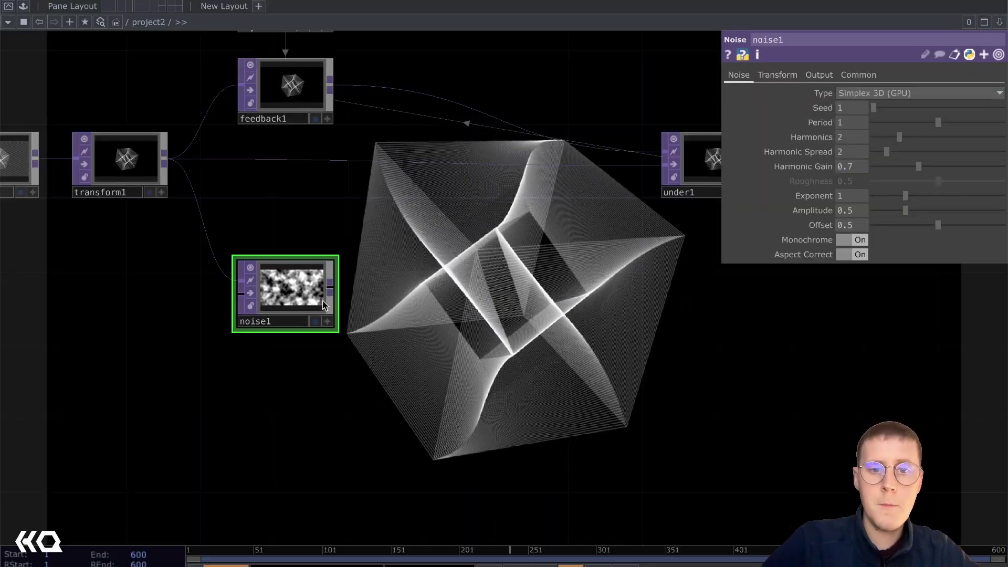
Append a Threshold TOP (thresh1) after noise1.
key("Tab")
type("th")
key("Return")
left_click(460, 288)
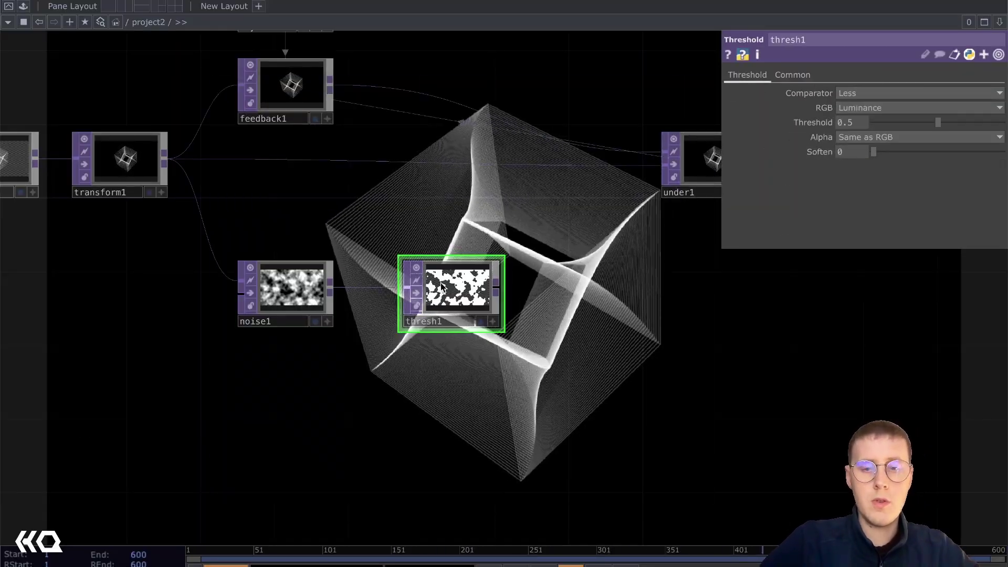
scroll(451, 294, "up", 4)
key("p")
scroll(440, 288, "up", 4)
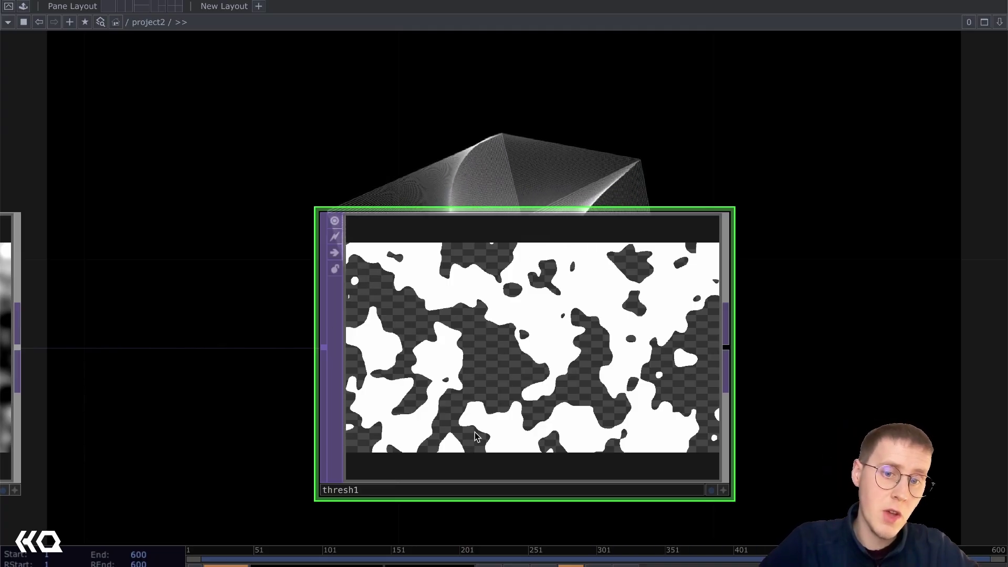
Add a Multiply TOP (multiply1) to the network and position it.
key("h")
key("p")
key("Tab")
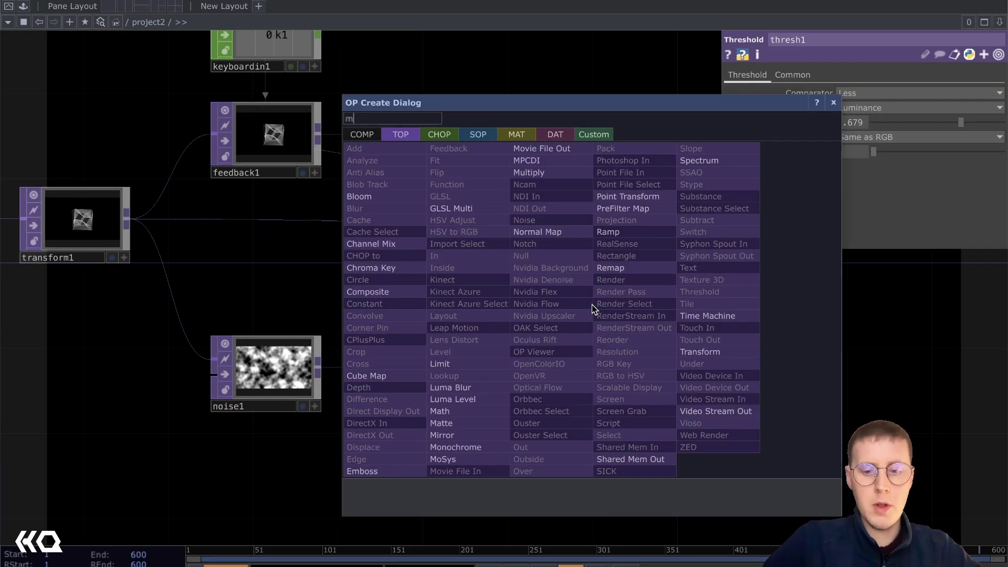
key("Return")
left_click(593, 309)
left_click_drag(557, 302, 128, 224)
Survey multiply1, thresh1 and under1 in the network, then select thresh1 to show its settings.
scroll(684, 304, "up", 5)
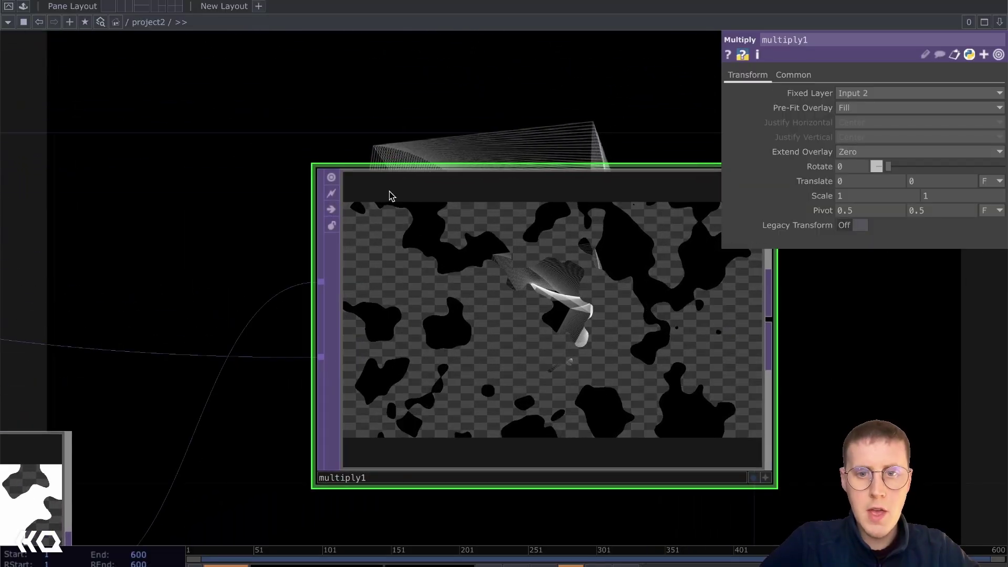
scroll(391, 195, "up", 3)
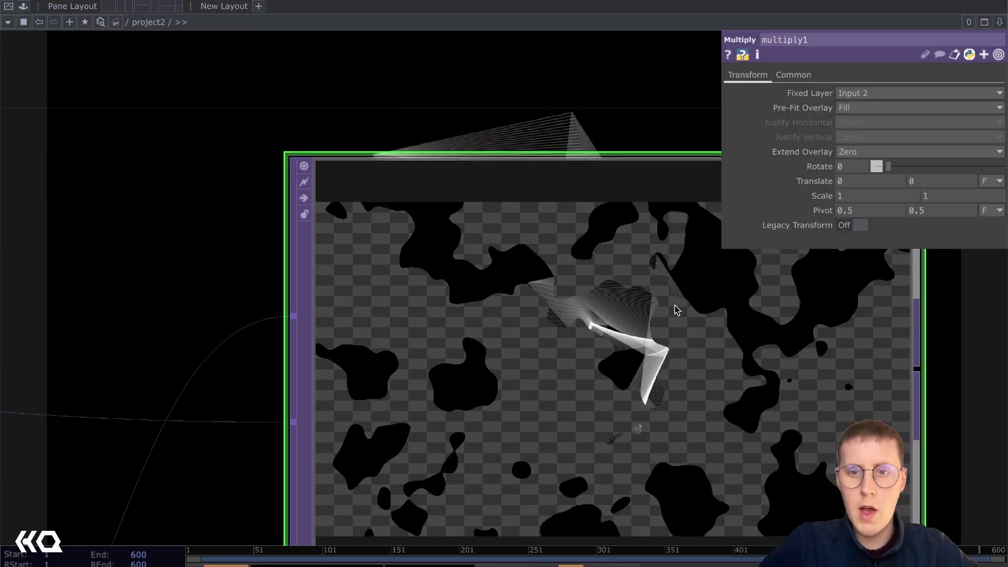
scroll(554, 379, "down", 6)
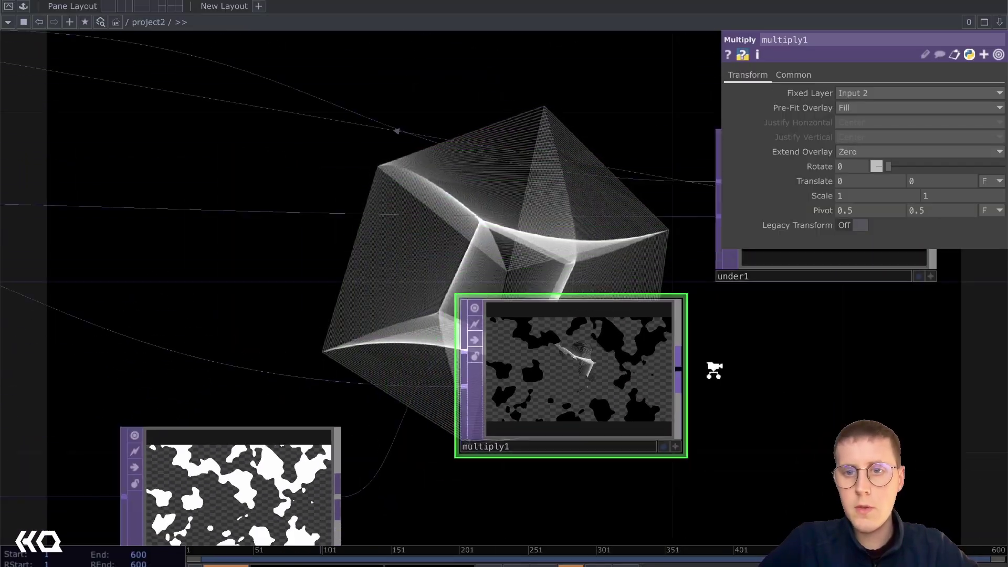
left_click_drag(156, 210, 342, 215)
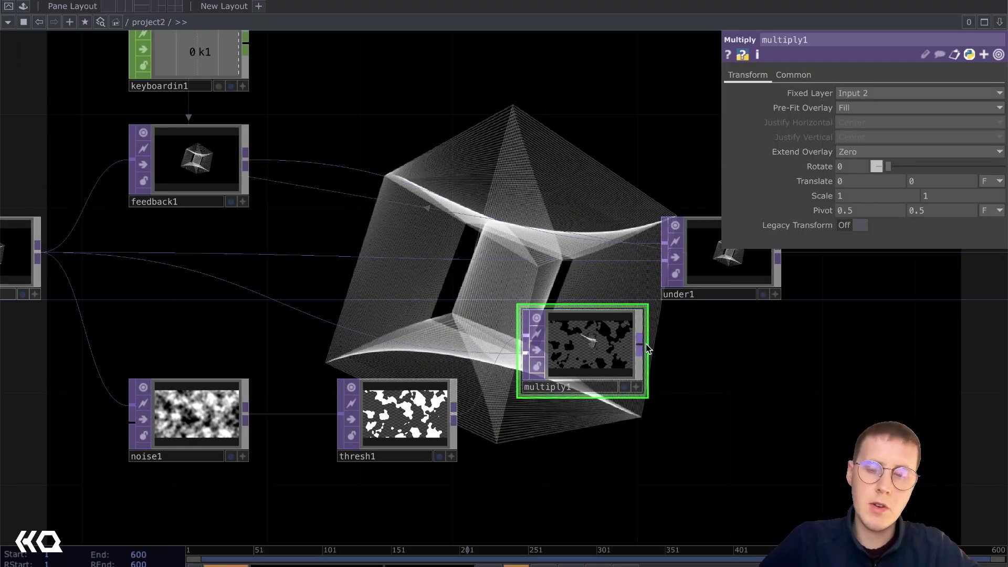
left_click_drag(758, 470, 495, 242)
scroll(309, 103, "up", 3)
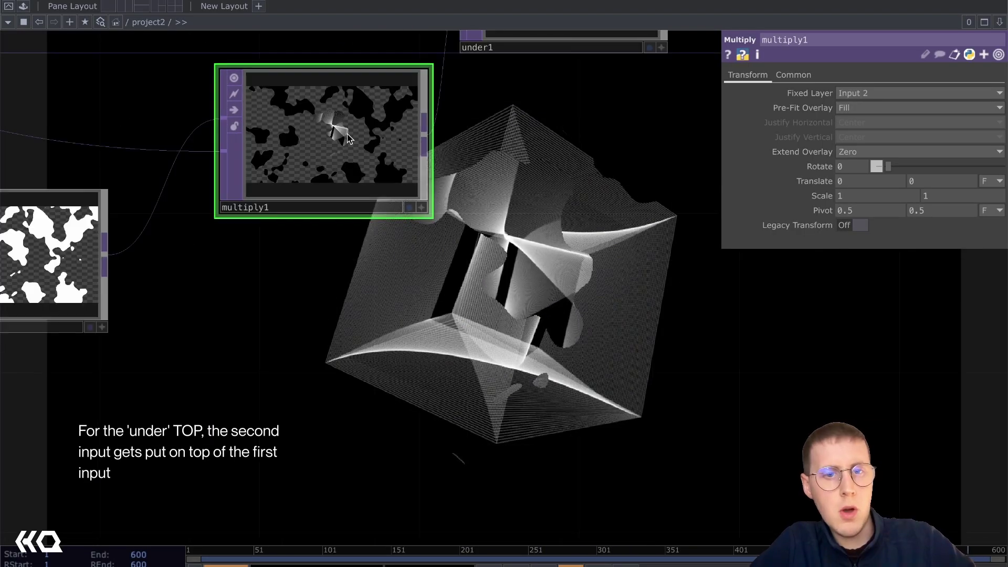
scroll(309, 327, "down", 2)
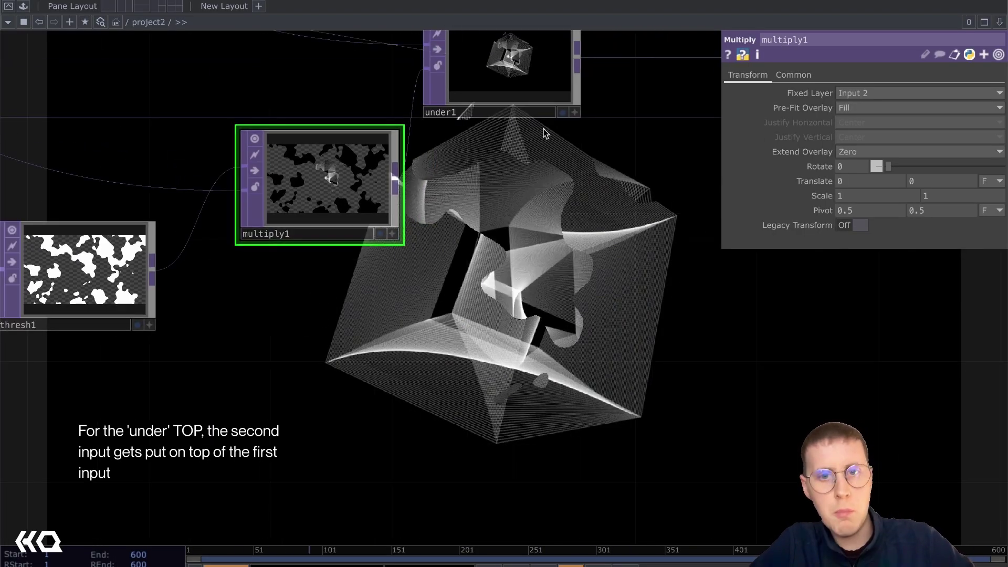
left_click_drag(410, 358, 541, 299)
left_click(236, 231)
left_click_drag(378, 313, 435, 118)
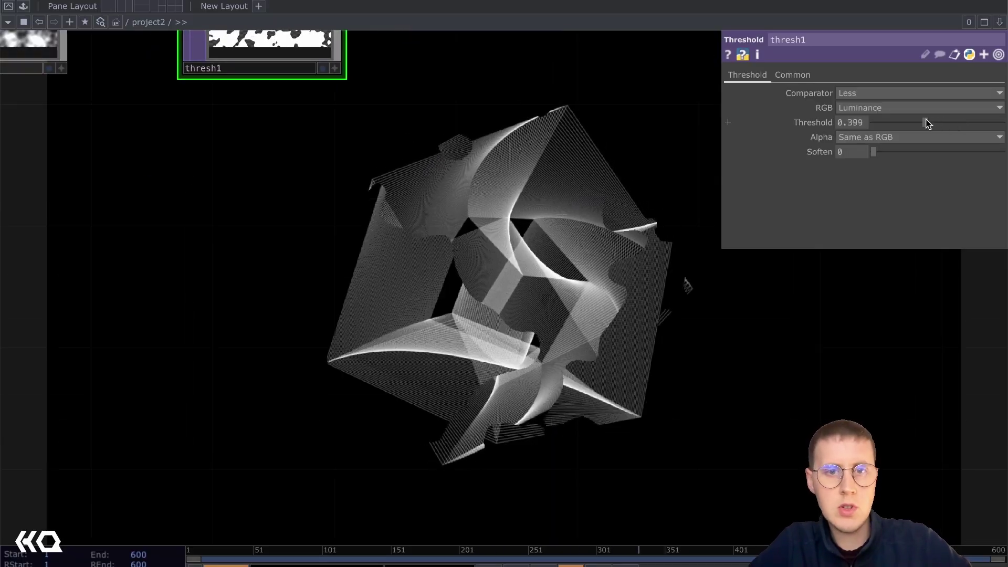
Lower thresh1's Threshold to 0.244, then open noise1's Transform settings.
left_click_drag(928, 124, 906, 121)
left_click_drag(523, 214, 486, 319)
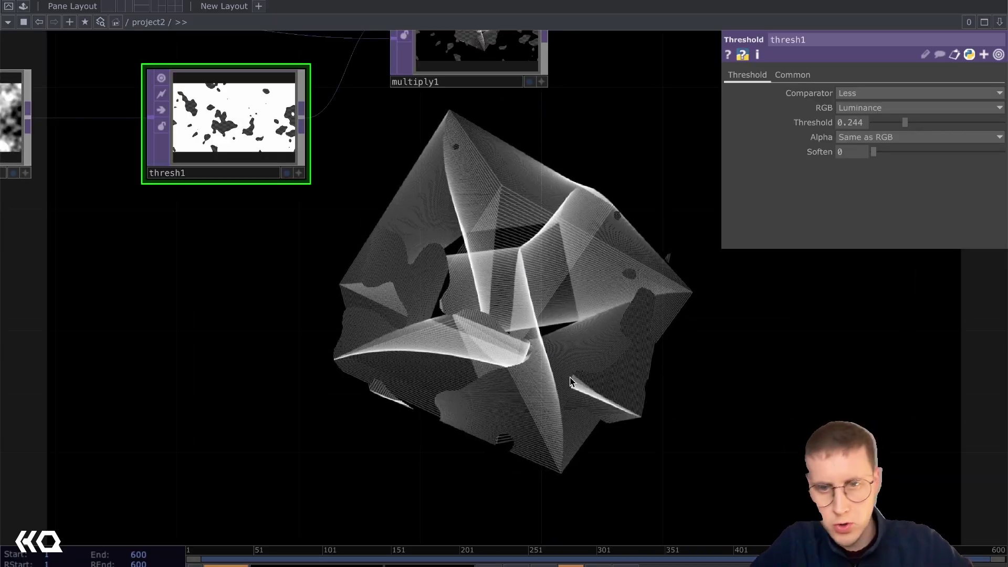
scroll(546, 409, "down", 4)
left_click(257, 241)
left_click(777, 75)
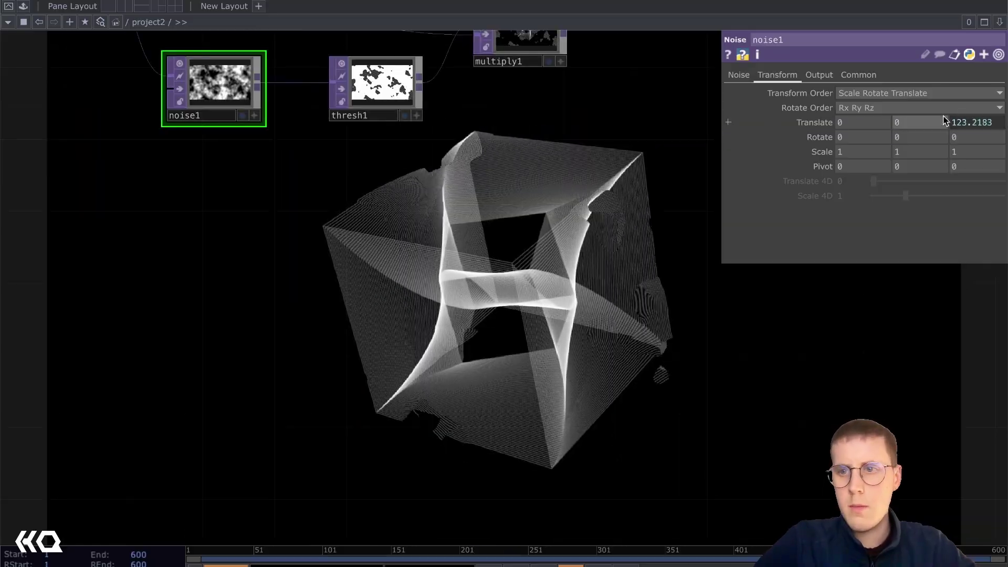
Raise thresh1's Threshold to 0.772 and close the parameter panel.
left_click(814, 123)
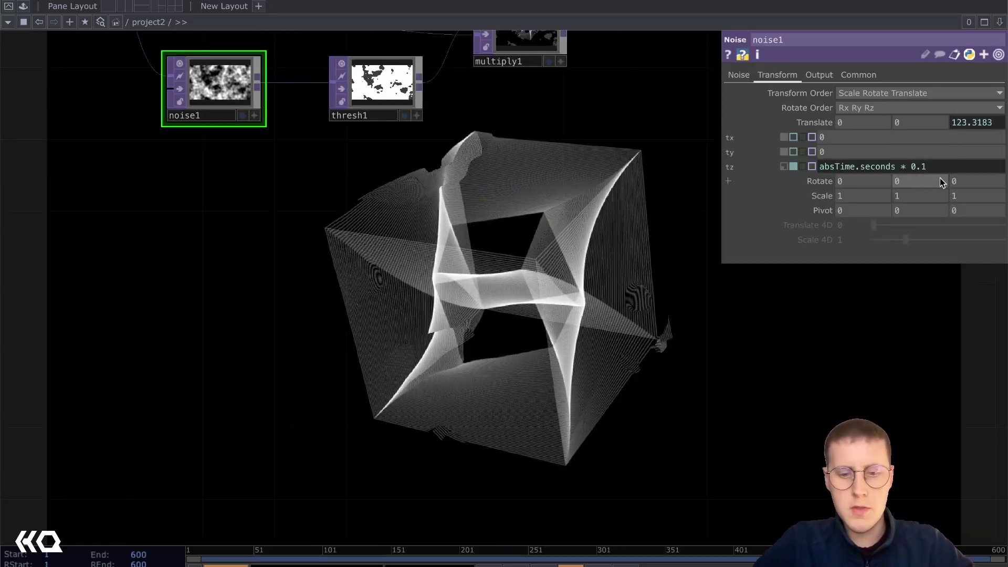
left_click(379, 84)
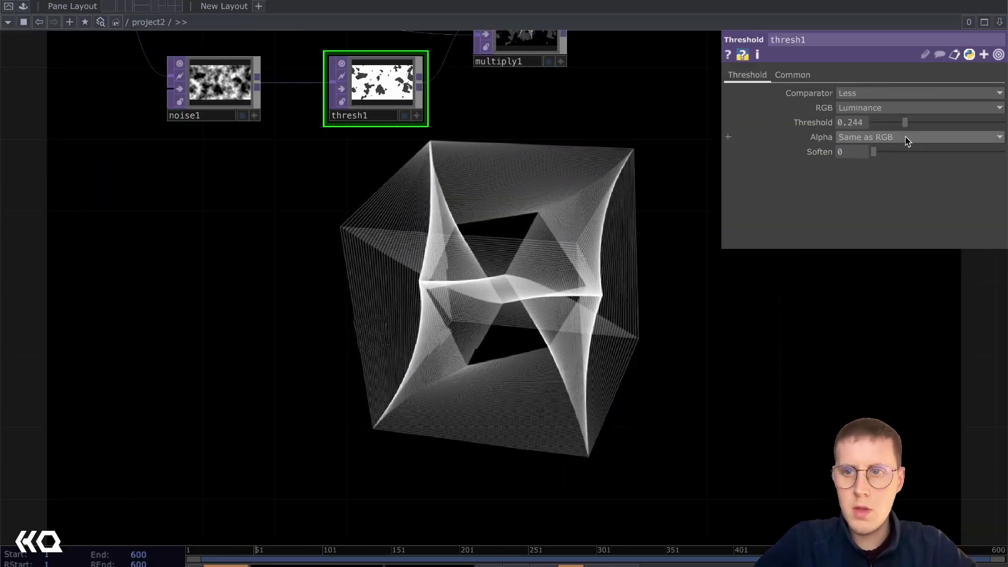
left_click_drag(908, 121, 965, 124)
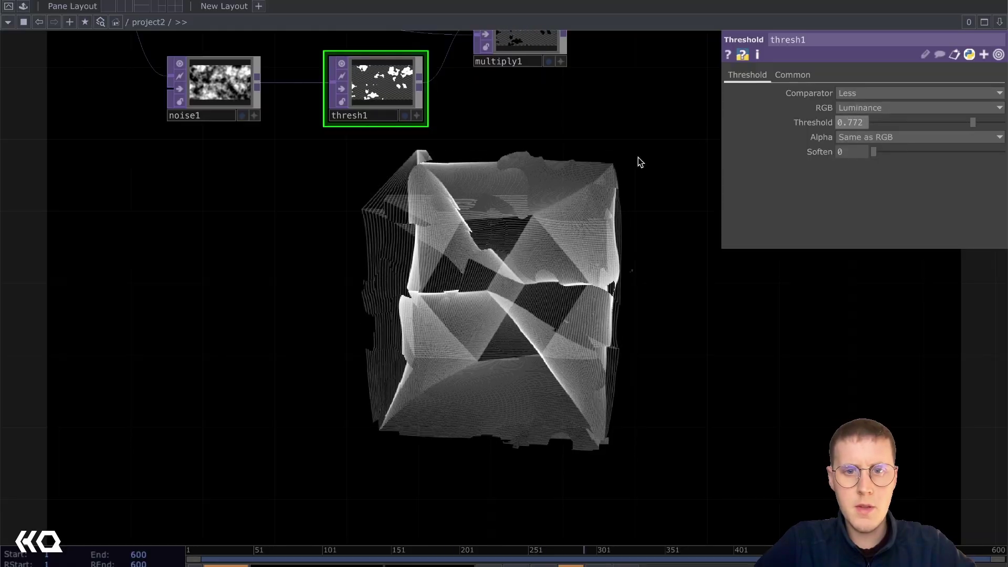
key("p")
Move thresh1, multiply1 and under1 together further to the right.
left_click_drag(573, 149, 549, 356)
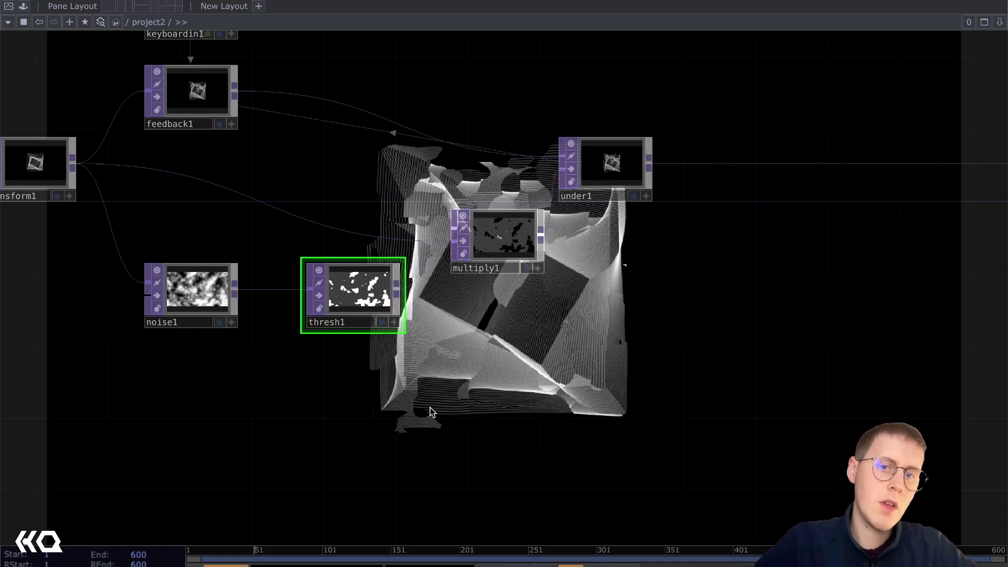
left_click_drag(430, 408, 428, 280)
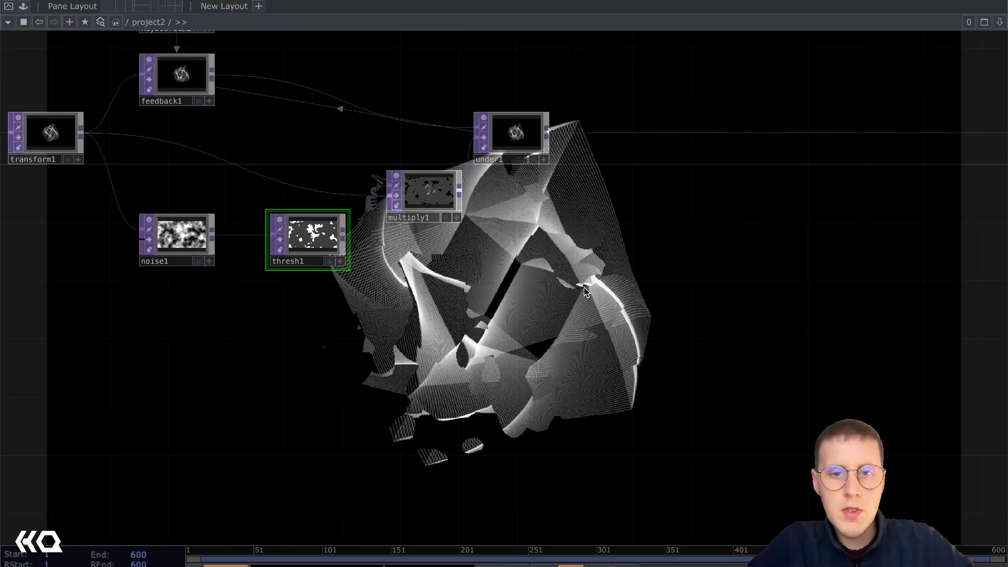
left_click_drag(655, 337, 276, 80)
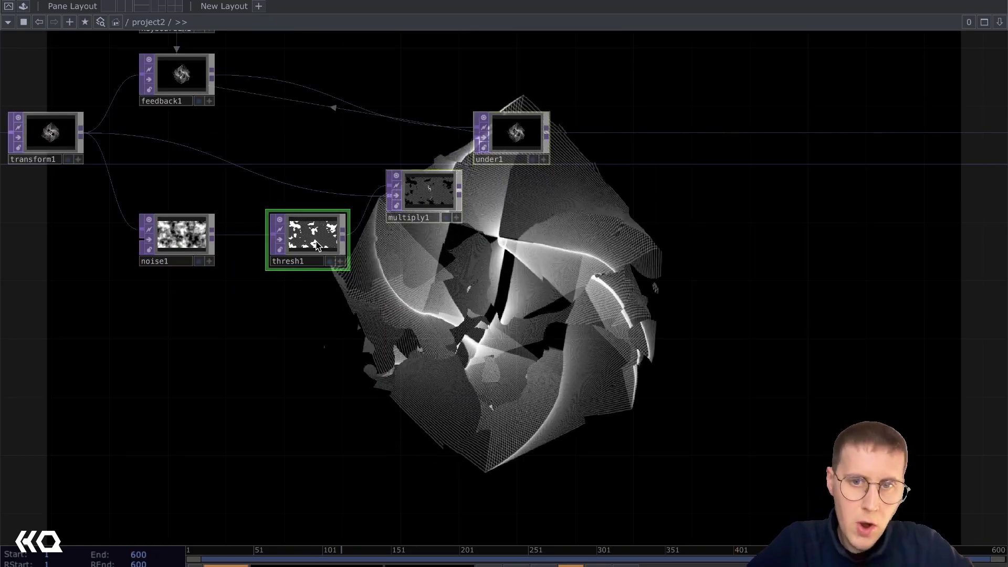
left_click_drag(317, 245, 527, 246)
left_click(315, 301)
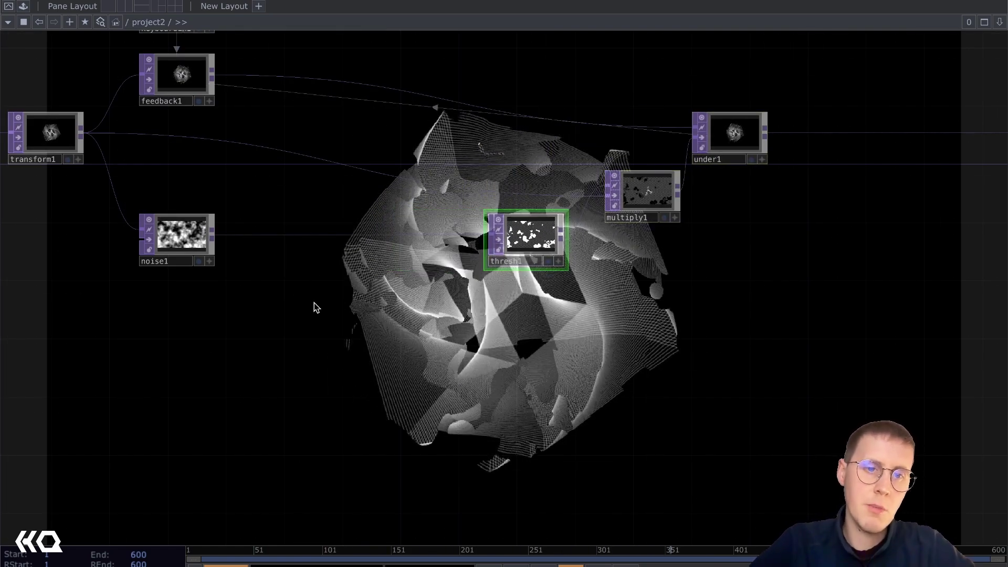
Start inserting a new operator into the noise1-to-thresh1 wire.
scroll(258, 231, "up", 3)
right_click(281, 233)
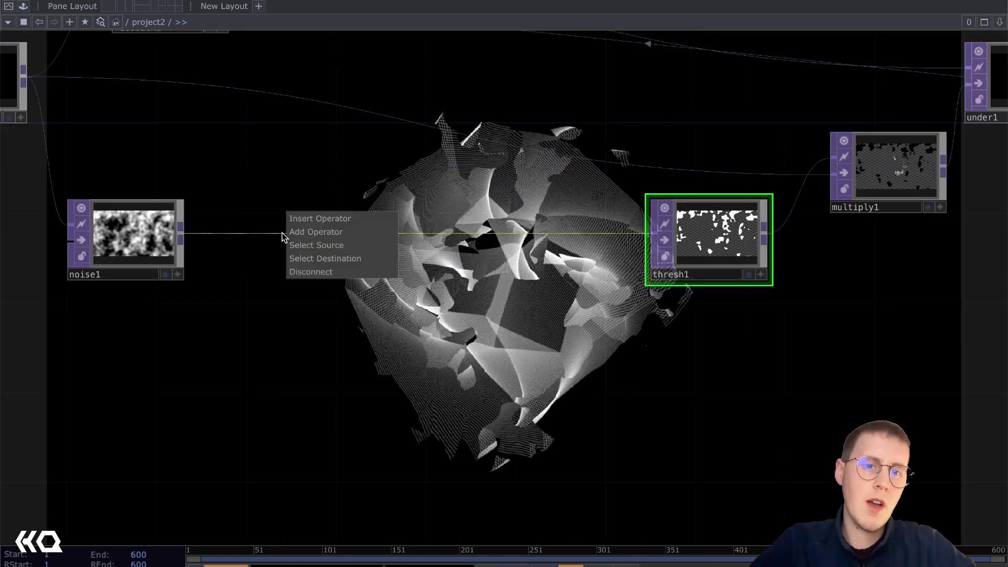
left_click(312, 220)
Insert a Limit TOP (limit1) between noise1 and thresh1 with Quantize Position set to Round.
type("limit")
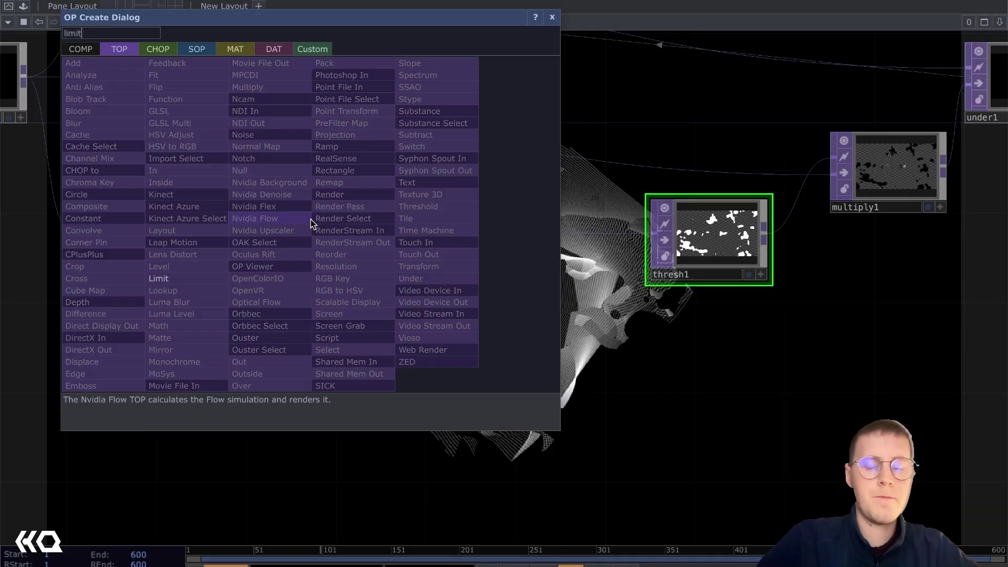
key("Return")
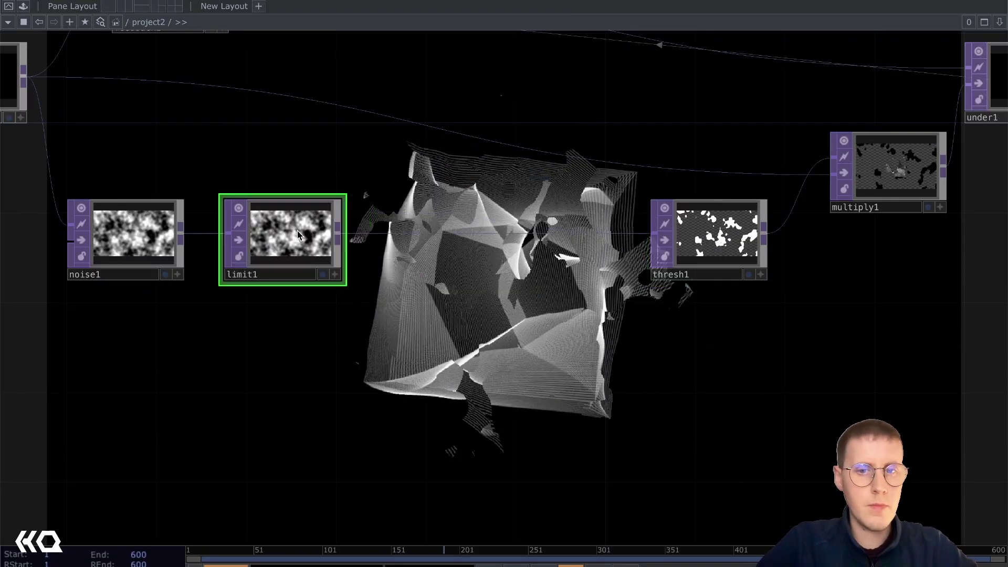
key("super+Tab")
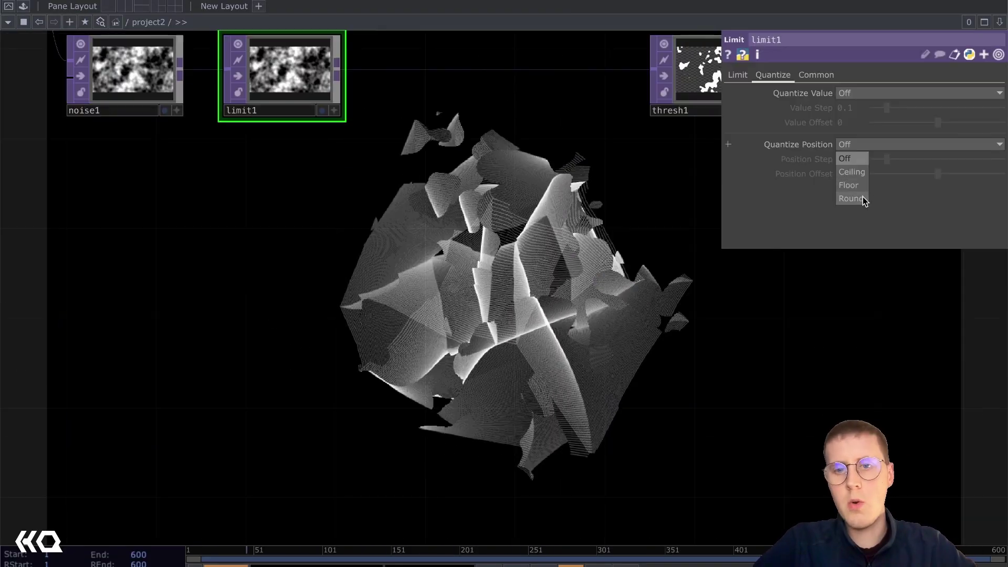
left_click(851, 197)
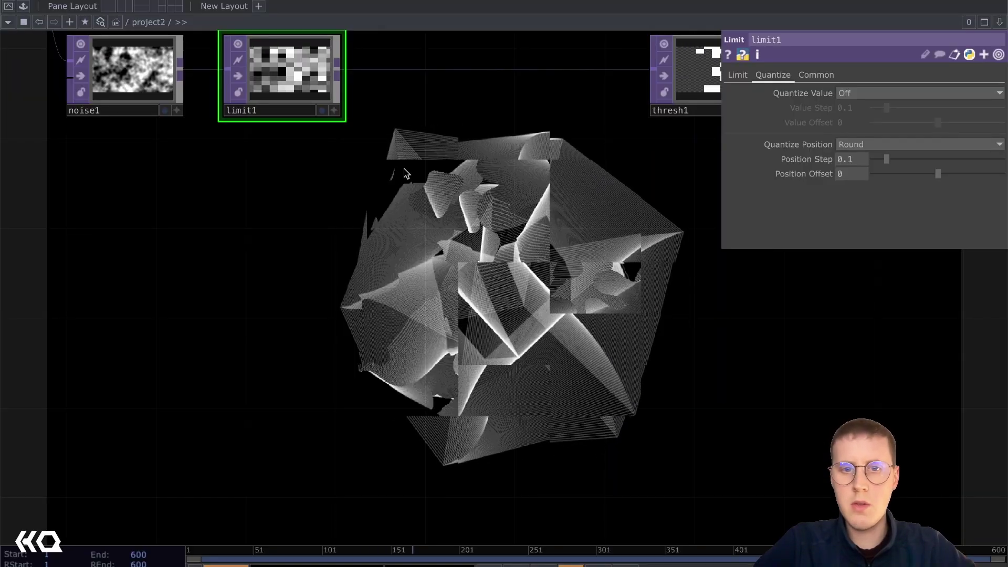
Review thresh1 and noise1 settings around the new limit1 node.
middle_click_drag(286, 225, 195, 250)
left_click_drag(195, 250, 48, 287)
left_click(472, 133)
scroll(475, 130, "up", 5)
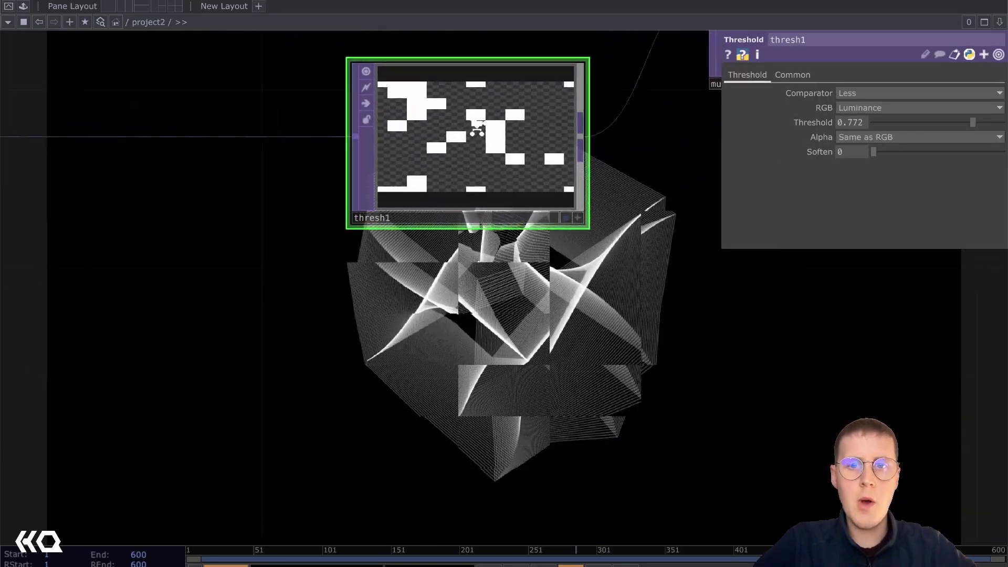
scroll(483, 214, "down", 4)
middle_click_drag(261, 219, 381, 405)
scroll(381, 405, "down", 1)
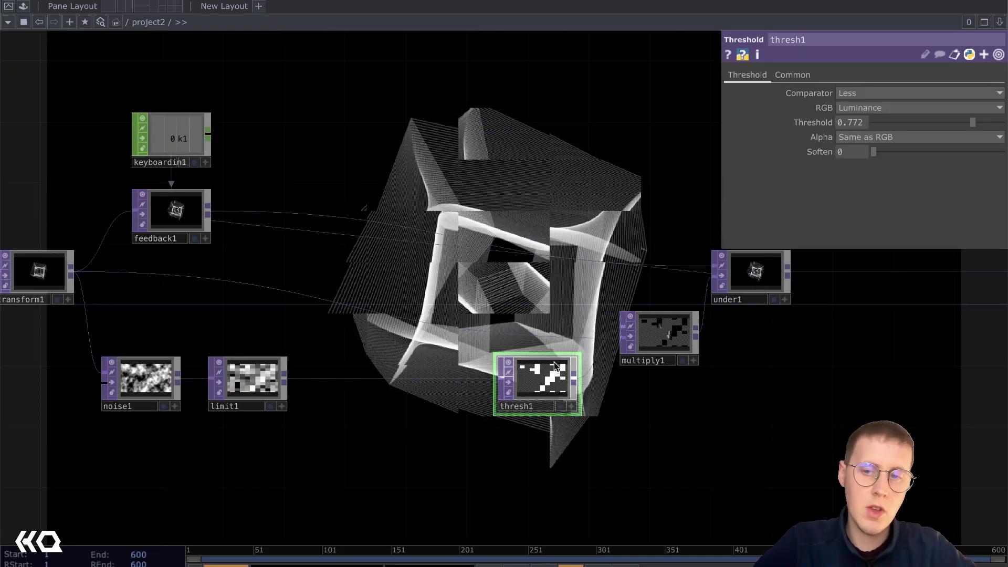
left_click_drag(473, 532, 512, 358)
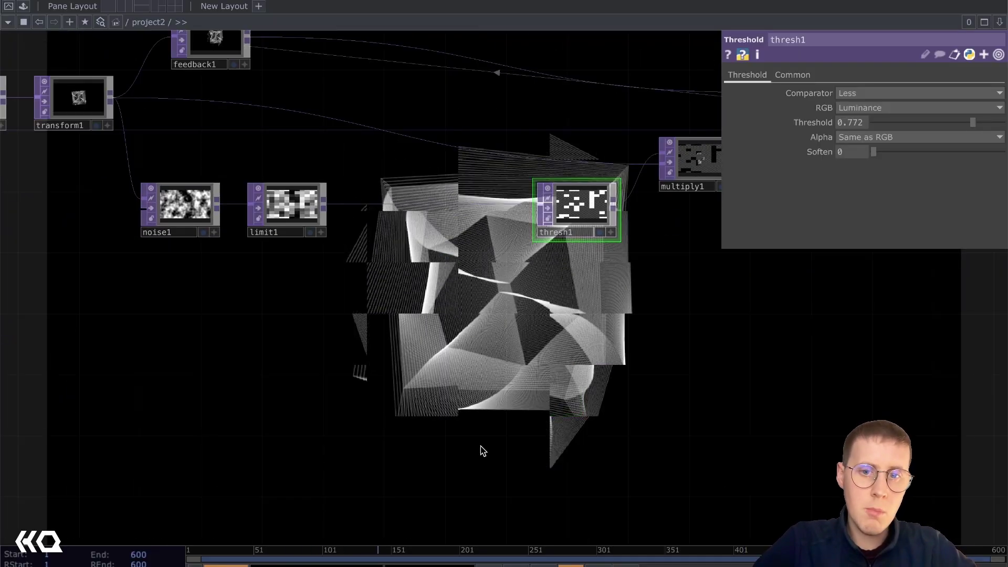
scroll(292, 342, "up", 2)
left_click(301, 128)
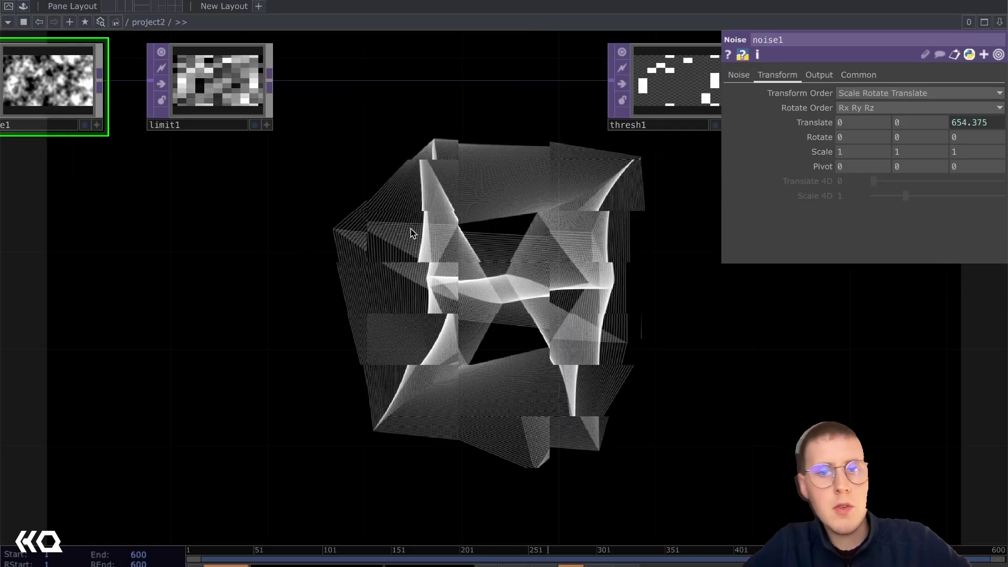
Reselect the threshold node, then select limit1 to check its settings.
right_click_drag(547, 158, 793, 12)
left_click_drag(478, 309, 326, 371)
right_click_drag(385, 292, 473, 214)
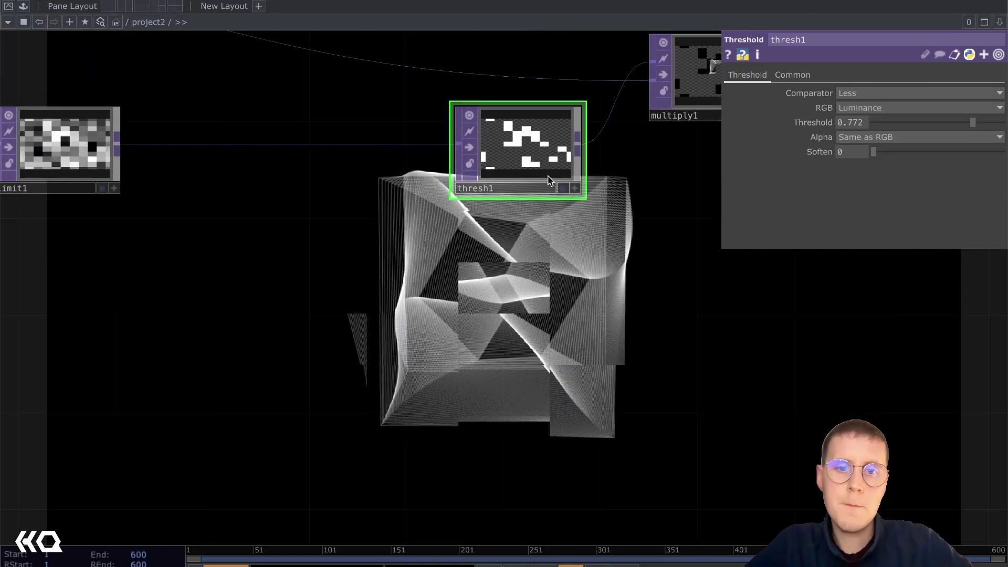
right_click_drag(331, 464, 662, 131)
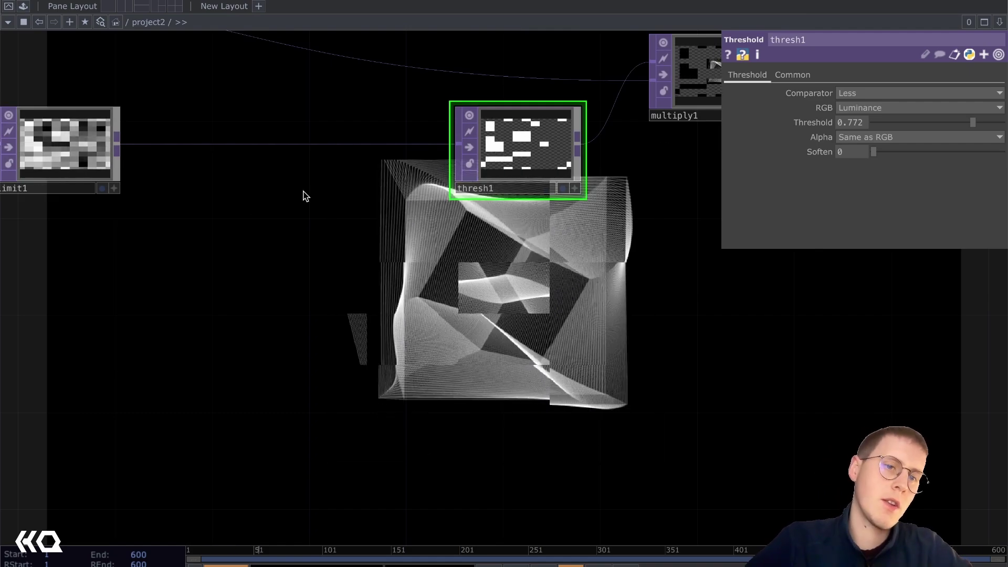
left_click_drag(233, 252, 288, 244)
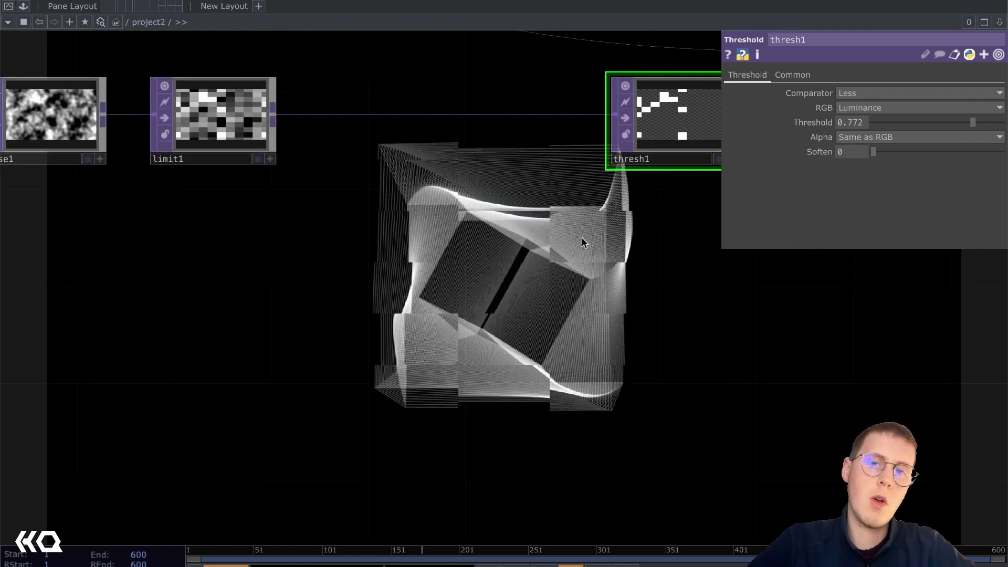
left_click_drag(582, 238, 430, 275)
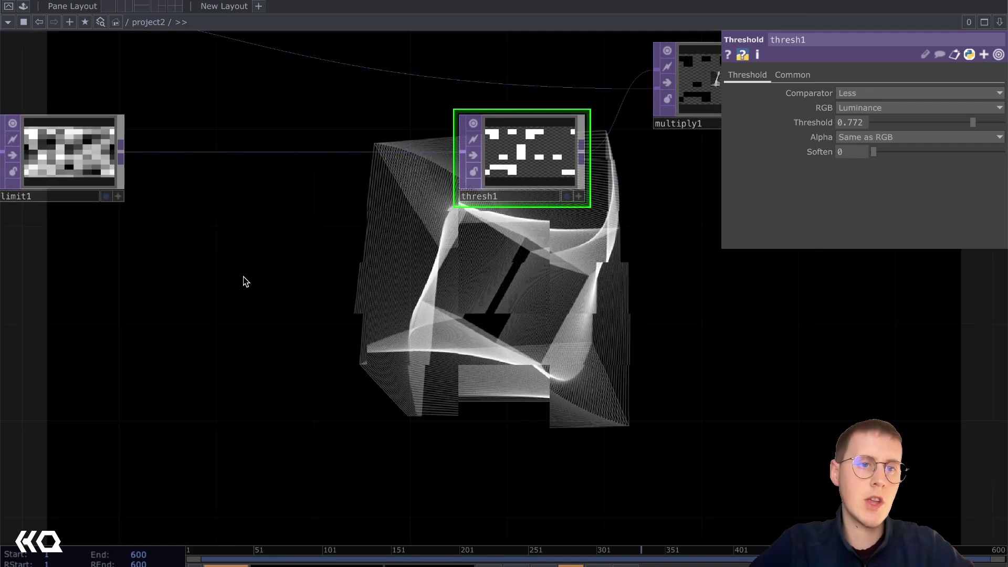
left_click_drag(243, 282, 354, 227)
left_click(176, 103)
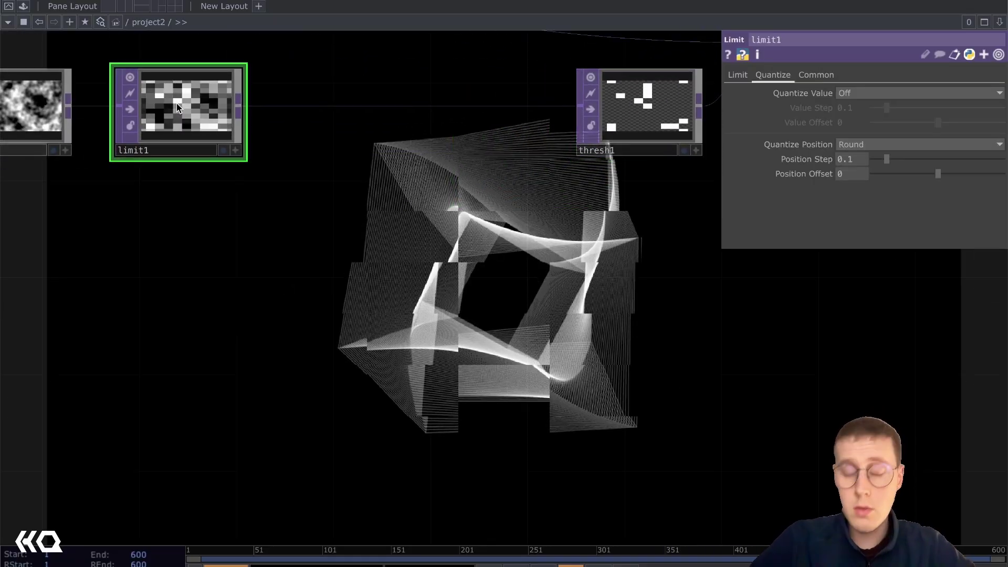
Duplicate limit1 into limit2–limit4, with limit2's step about 0.074, limit3's 0.038, and limit4's raised.
key("ctrl+c")
key("ctrl+v")
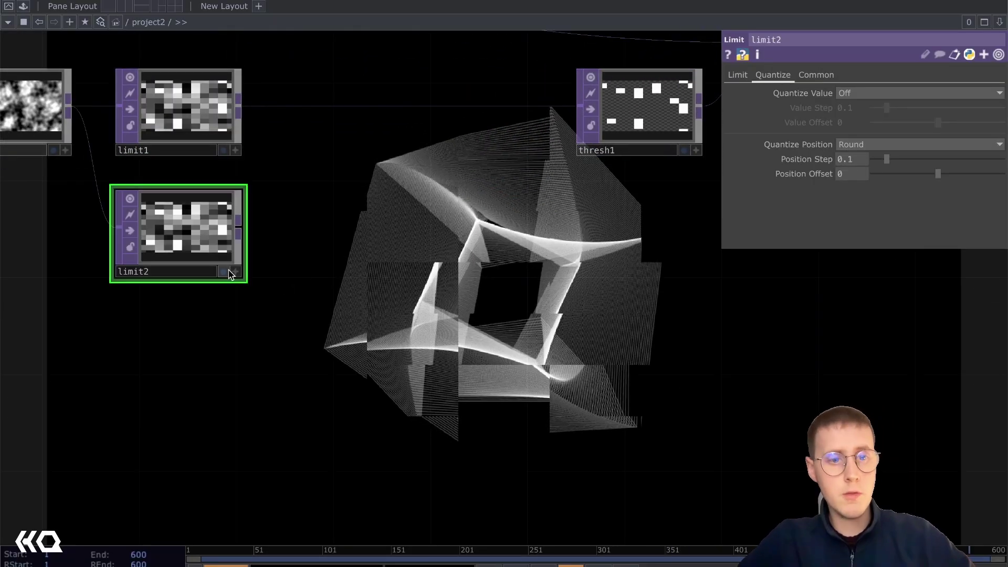
key("ctrl+v")
key("ctrl+v")
left_click(186, 225)
scroll(175, 248, "up", 1)
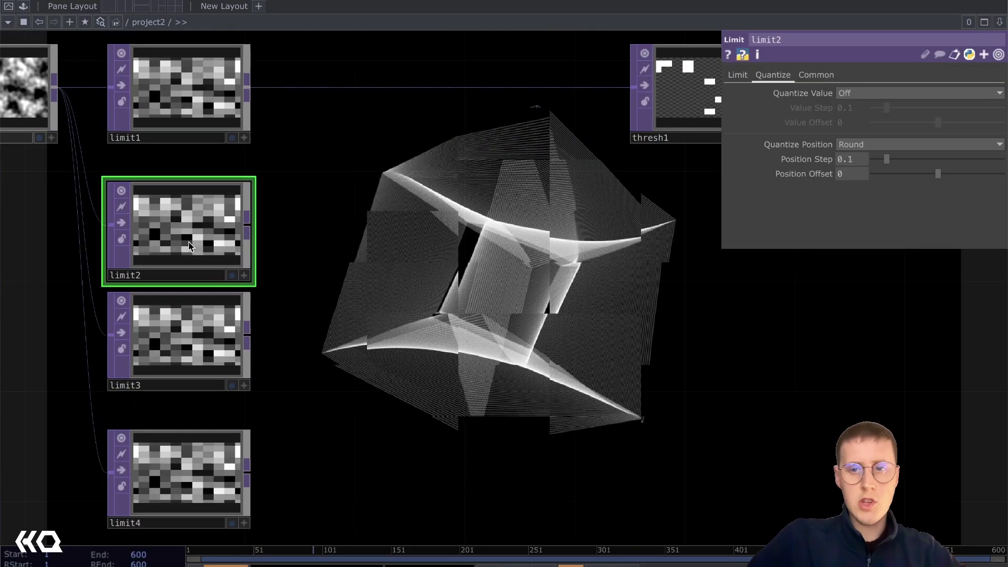
left_click(882, 159)
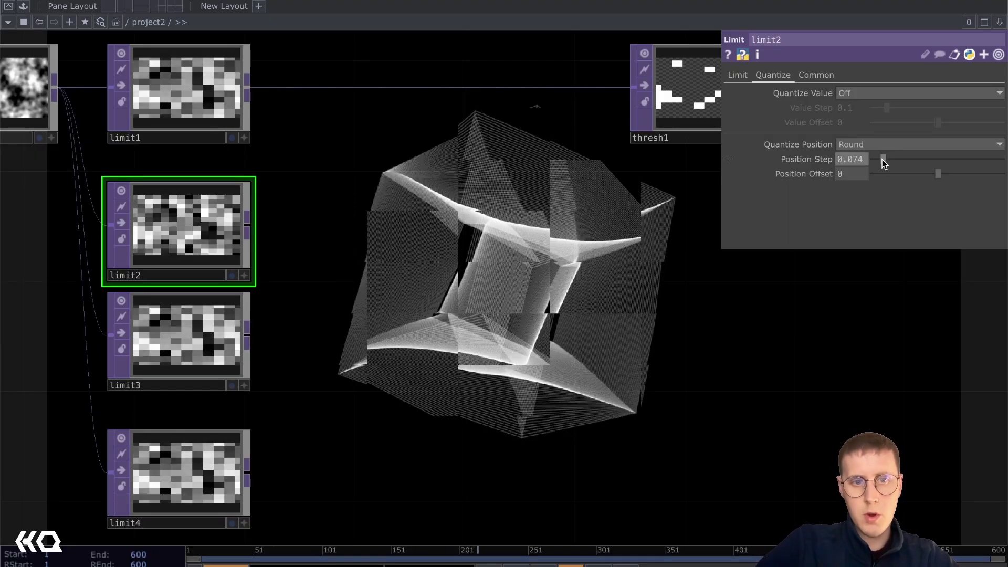
left_click(231, 315)
left_click_drag(886, 159, 892, 160)
left_click(146, 486)
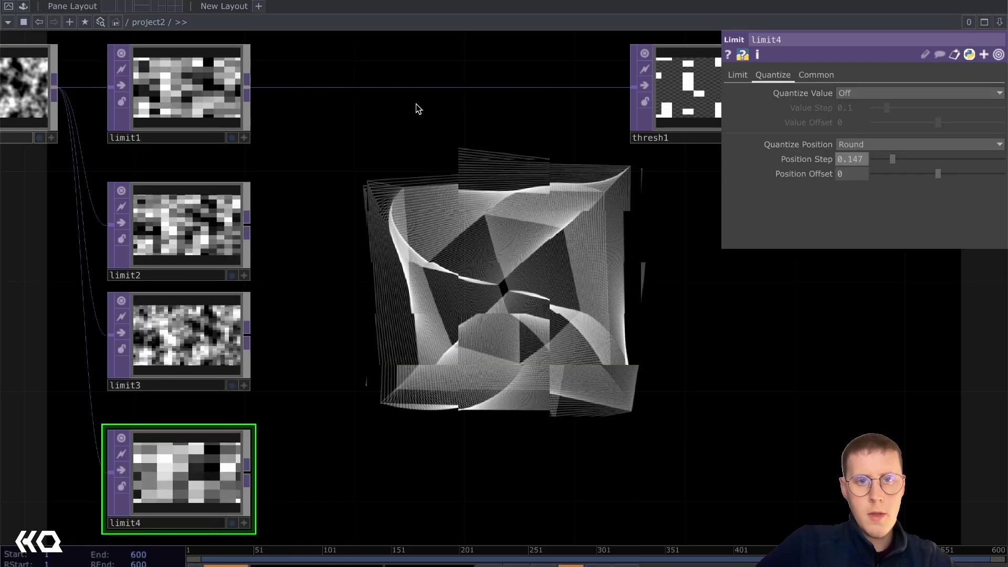
Insert Composite comp1 between limit1 and thresh1 in Difference mode, and wire limit2–limit4 into it.
right_click(426, 69)
left_click(447, 74)
type("c")
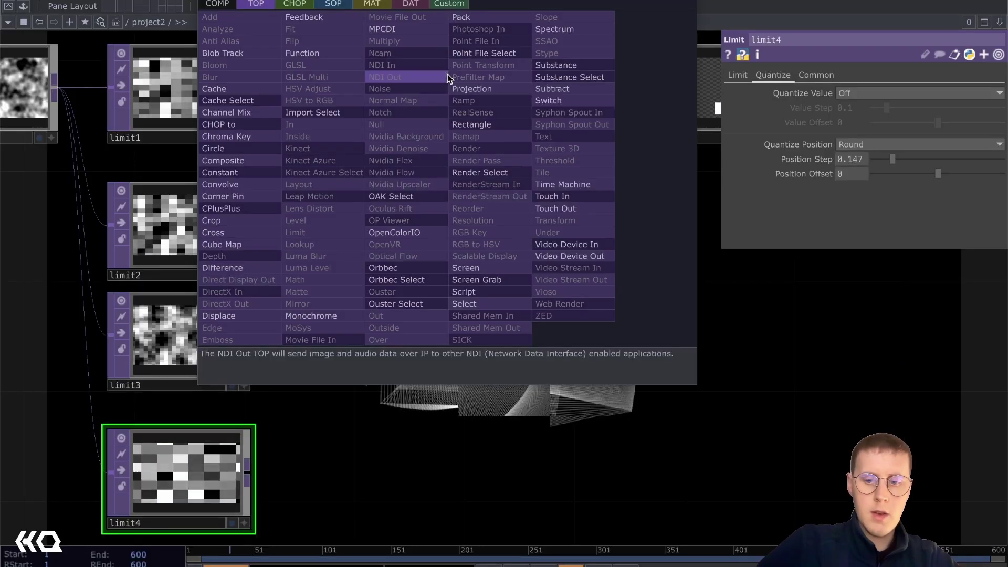
type("omp")
key("Return")
left_click(447, 74)
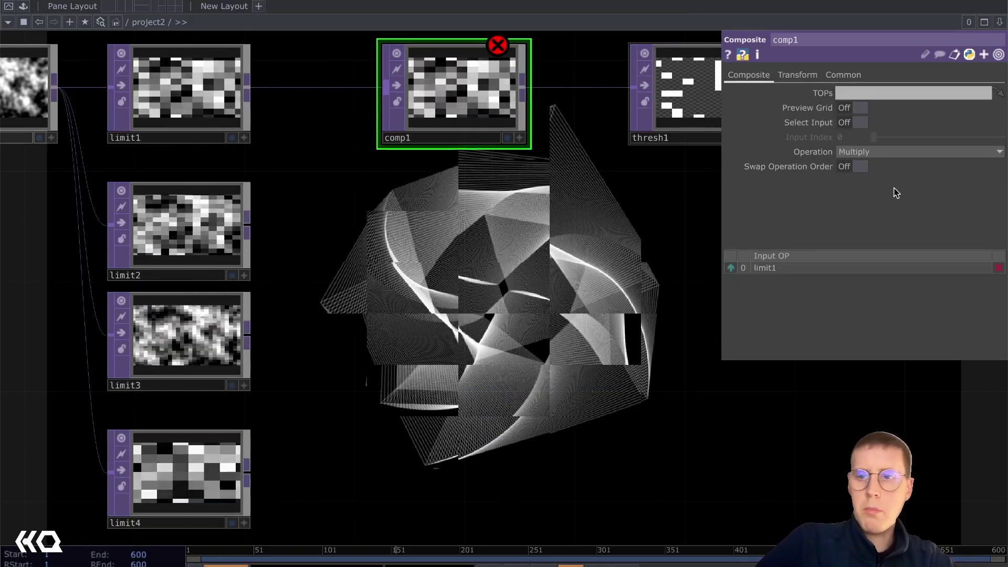
left_click(892, 152)
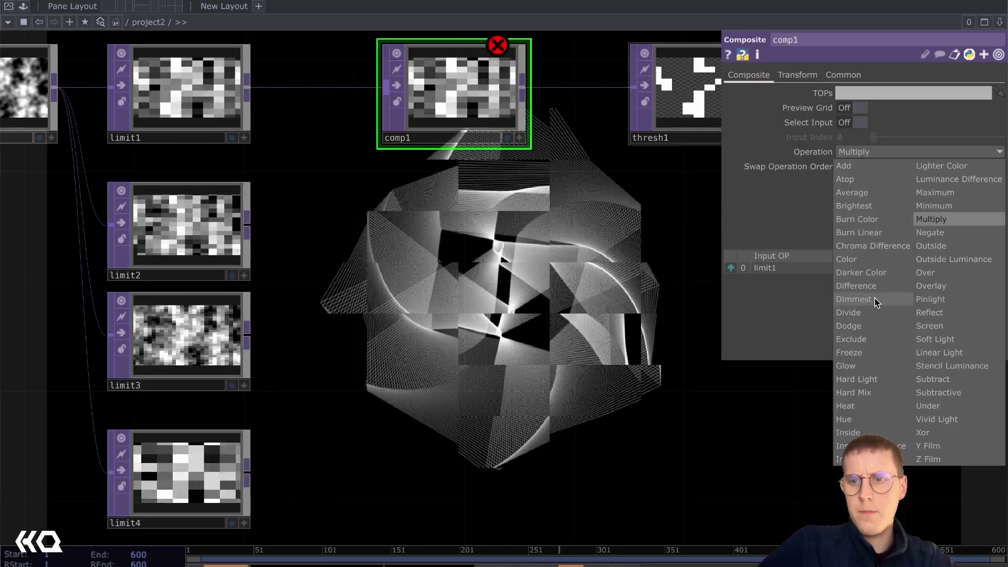
left_click(861, 286)
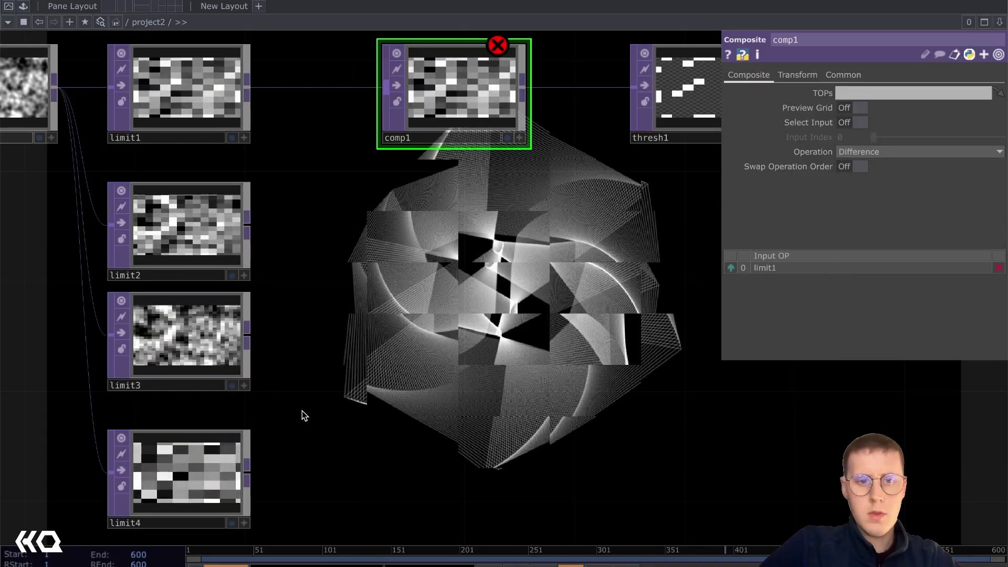
right_click_drag(290, 518, 193, 221)
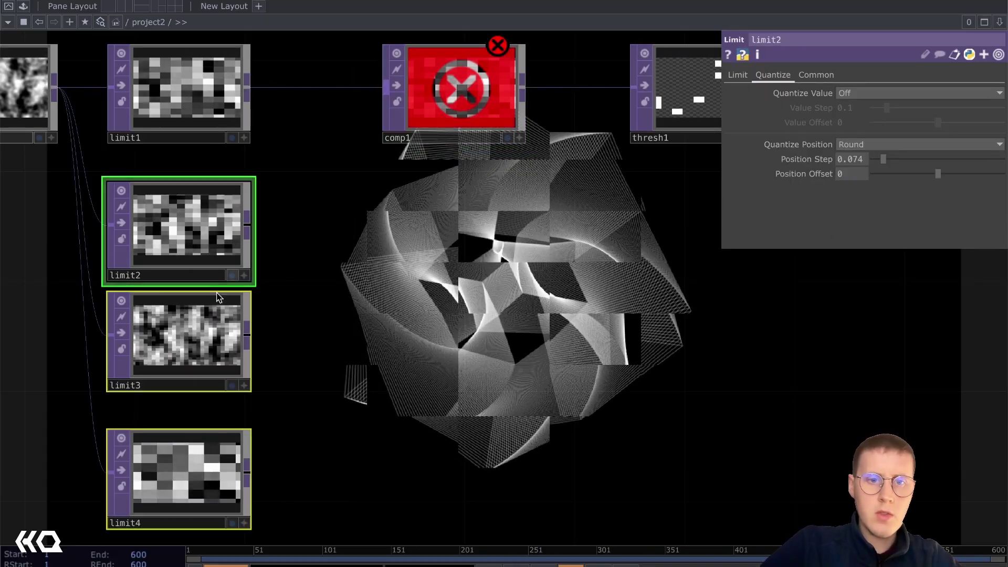
left_click_drag(247, 223, 448, 116)
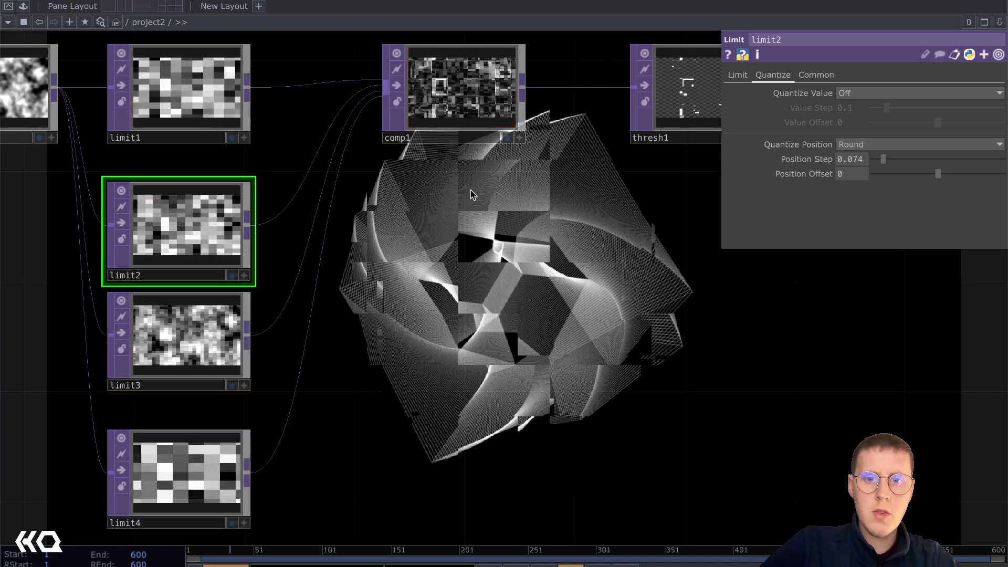
scroll(447, 64, "up", 6)
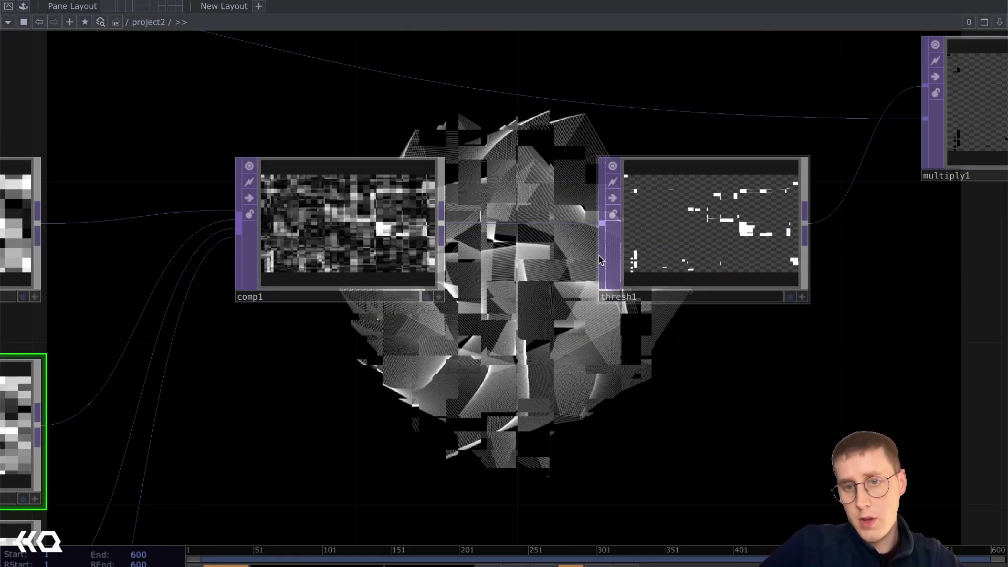
Drop thresh1's Threshold to 0.197 so the cube shows mostly whole through the mask.
left_click(703, 248)
scroll(703, 248, "up", 10)
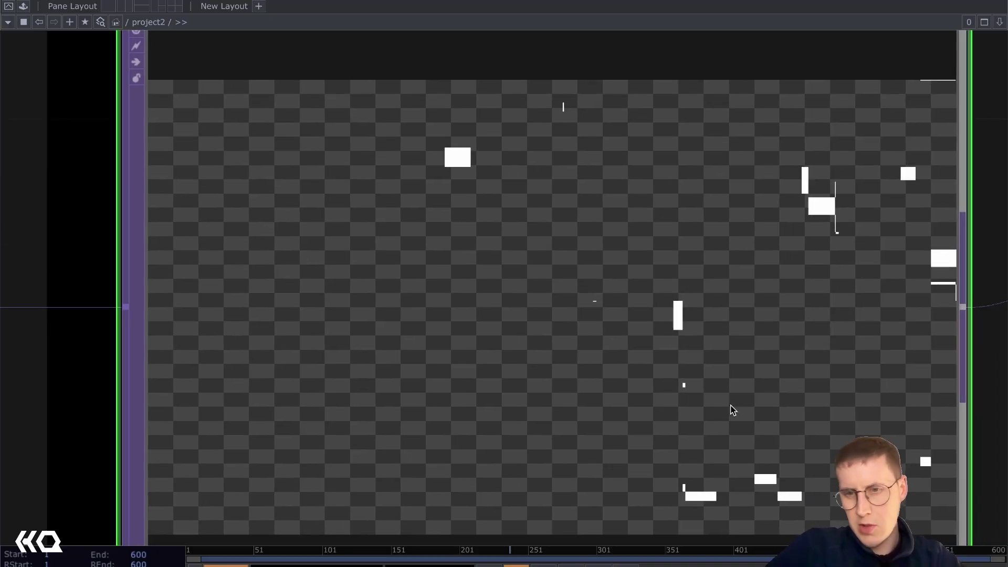
scroll(731, 408, "down", 3)
left_click_drag(340, 462, 356, 310)
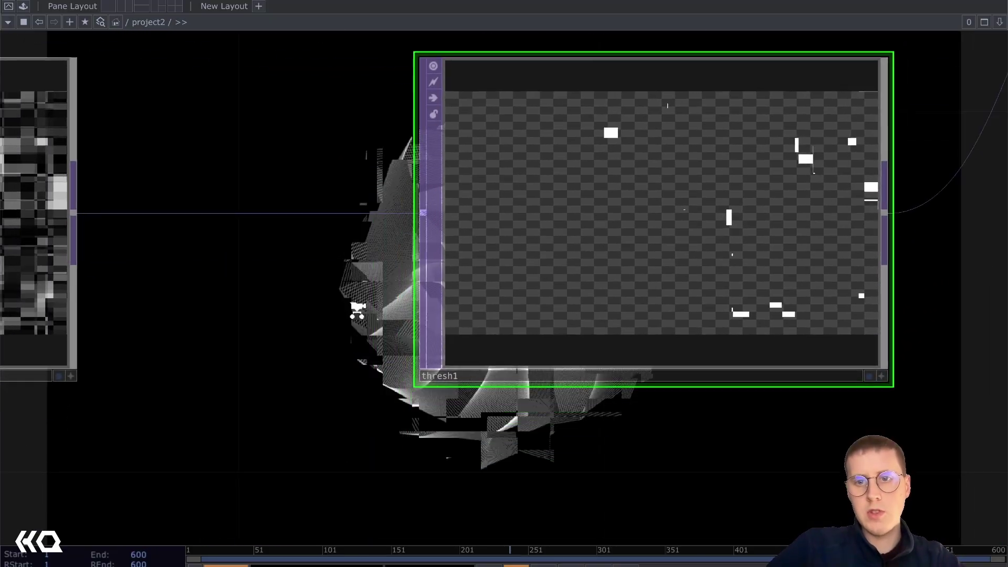
scroll(355, 311, "down", 4)
key("p")
left_click_drag(532, 438, 531, 173)
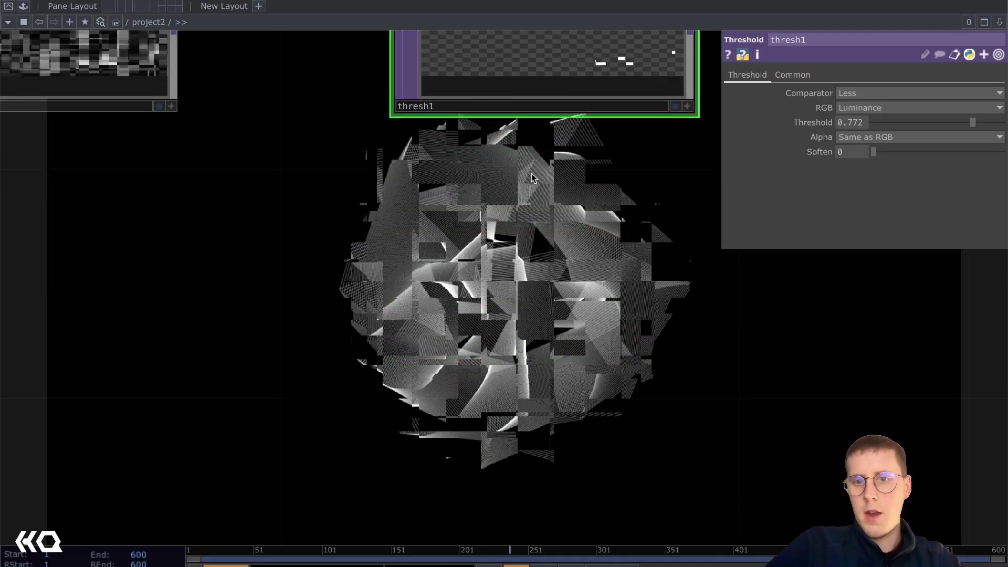
left_click_drag(968, 123, 900, 126)
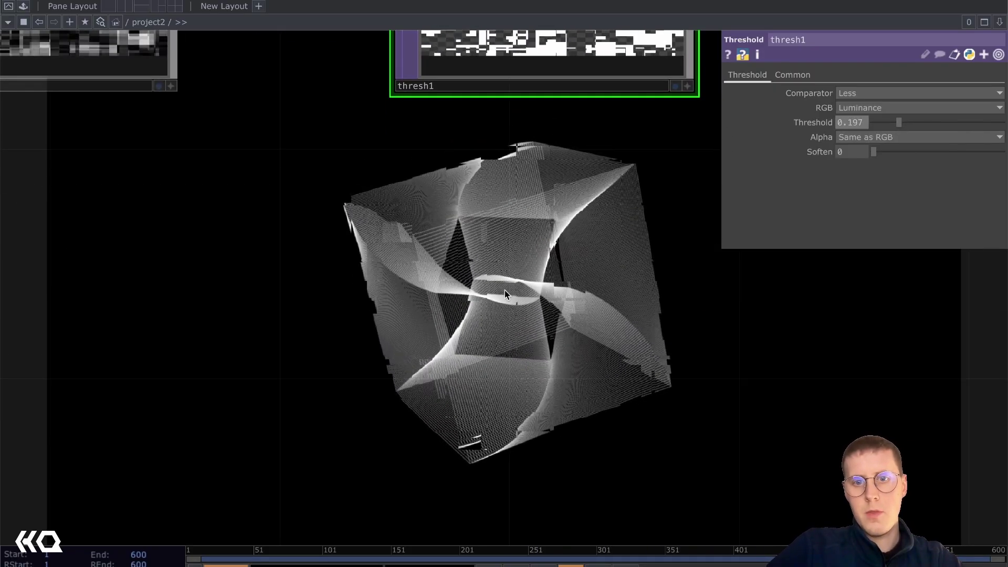
left_click_drag(500, 260, 227, 436)
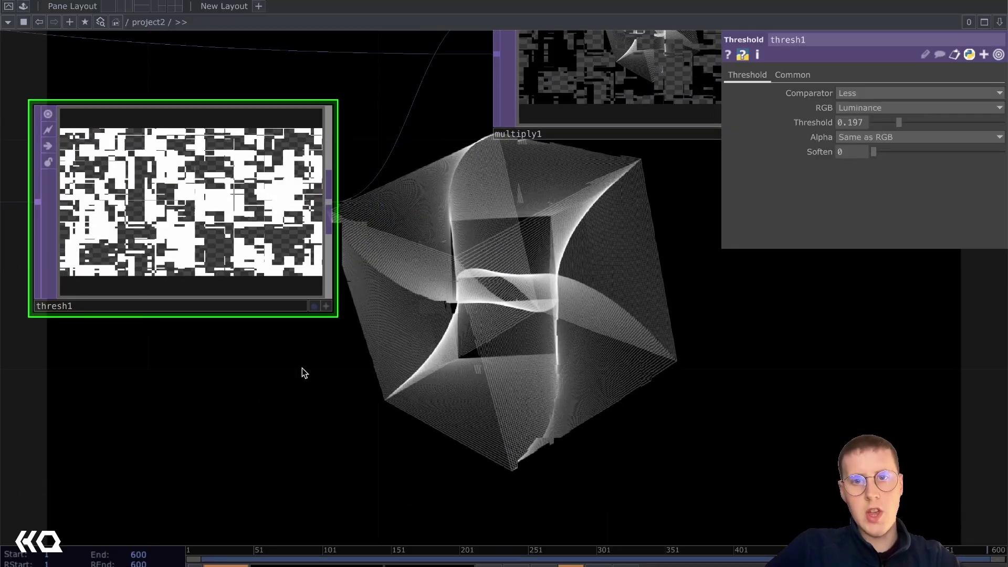
scroll(301, 367, "down", 3)
scroll(576, 80, "up", 3)
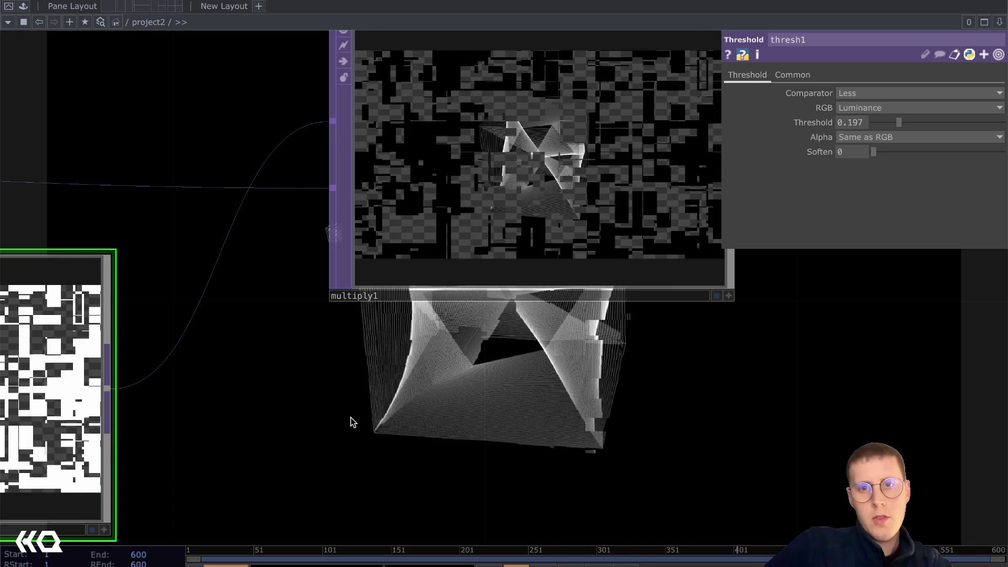
Navigate to feedback1 and inspect its target setting.
left_click_drag(484, 350, 411, 416)
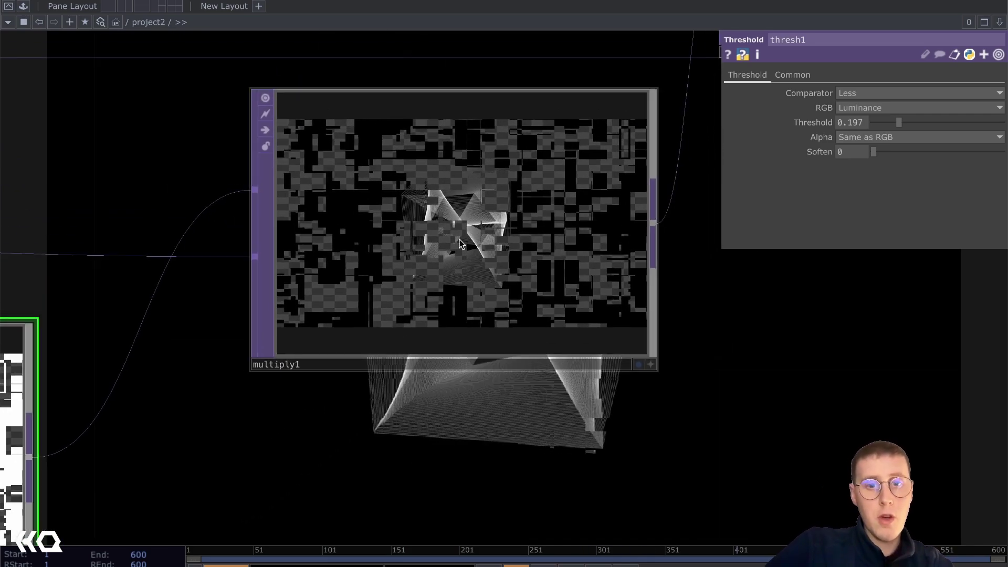
middle_click_drag(407, 260, 218, 188)
left_click_drag(271, 211, 637, 375)
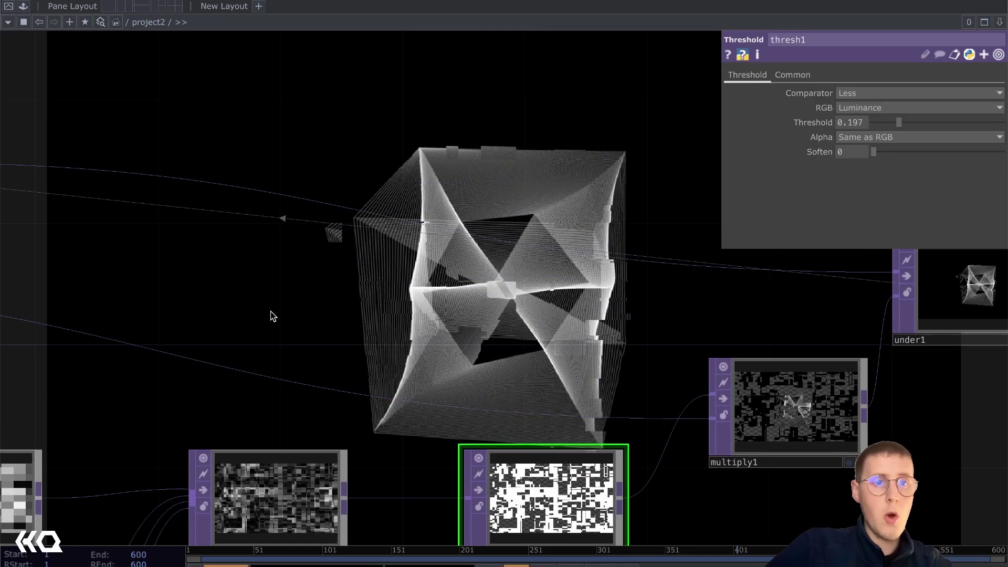
left_click_drag(287, 316, 666, 345)
left_click(204, 191)
left_click_drag(398, 291, 468, 278)
scroll(234, 277, "down", 3)
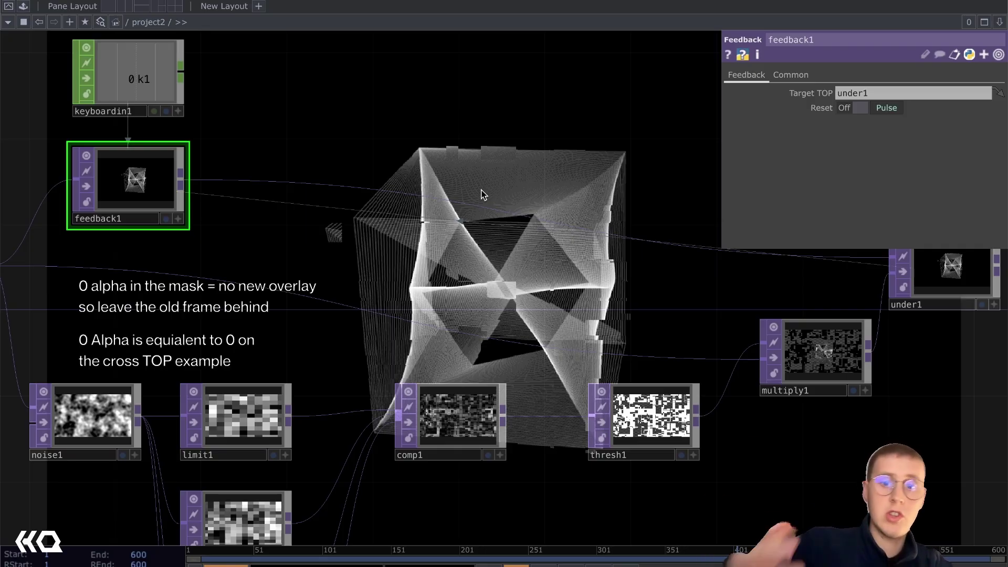
Inspect multiply1's settings and frame the whole limit-to-multiply chain.
left_click_drag(754, 356, 446, 322)
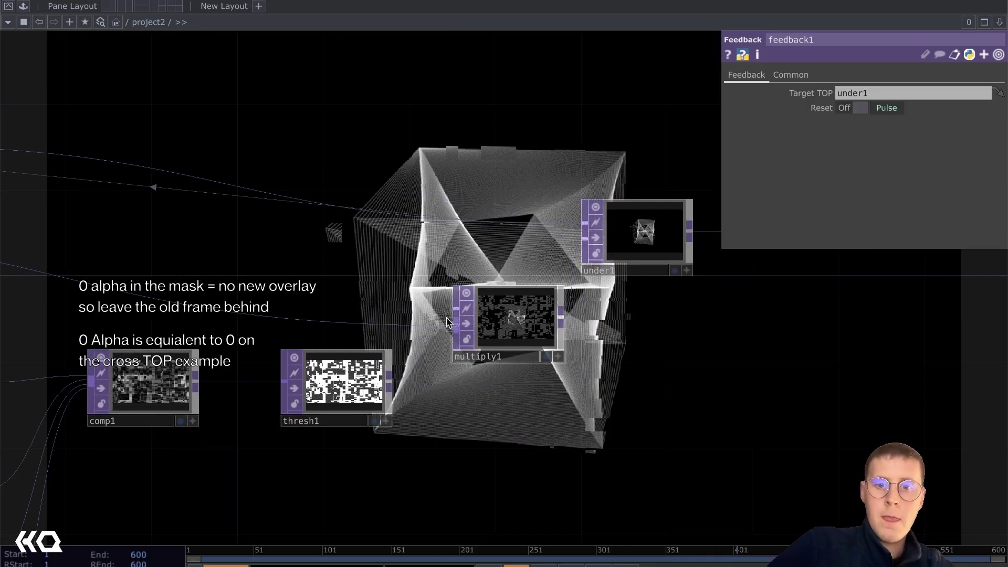
left_click(494, 317)
scroll(504, 330, "up", 4)
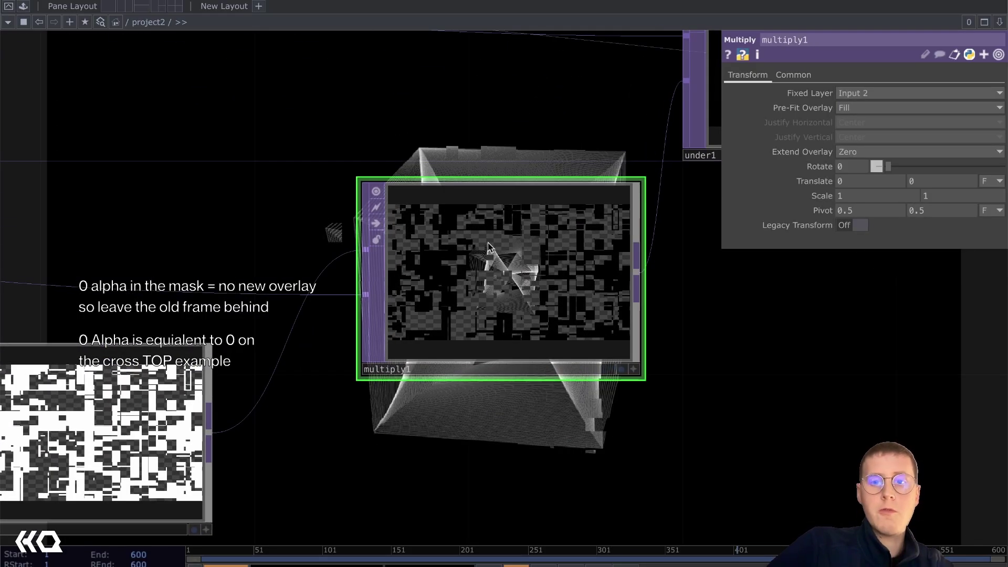
left_click_drag(496, 169, 348, 229)
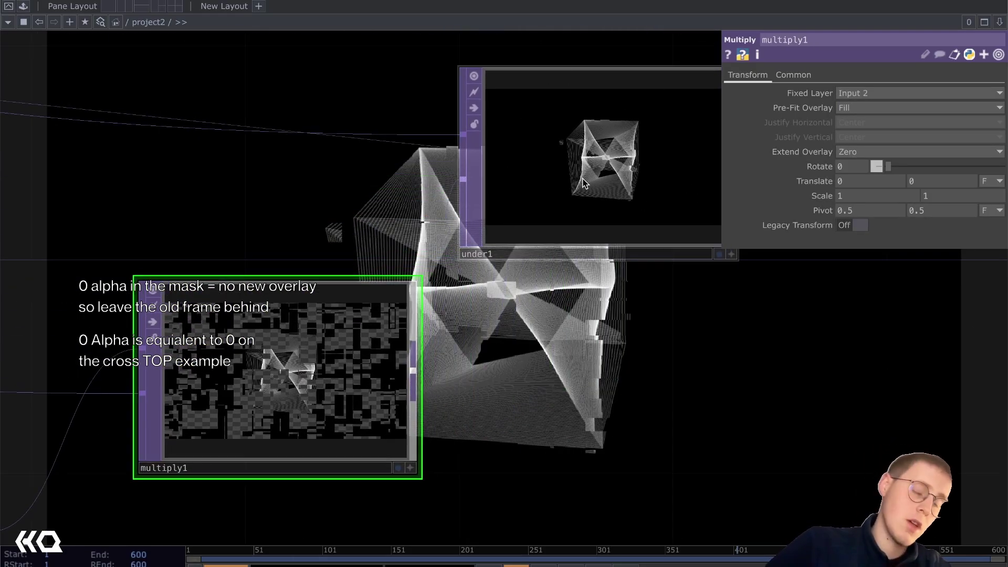
scroll(583, 179, "down", 4)
left_click_drag(290, 175, 450, 209)
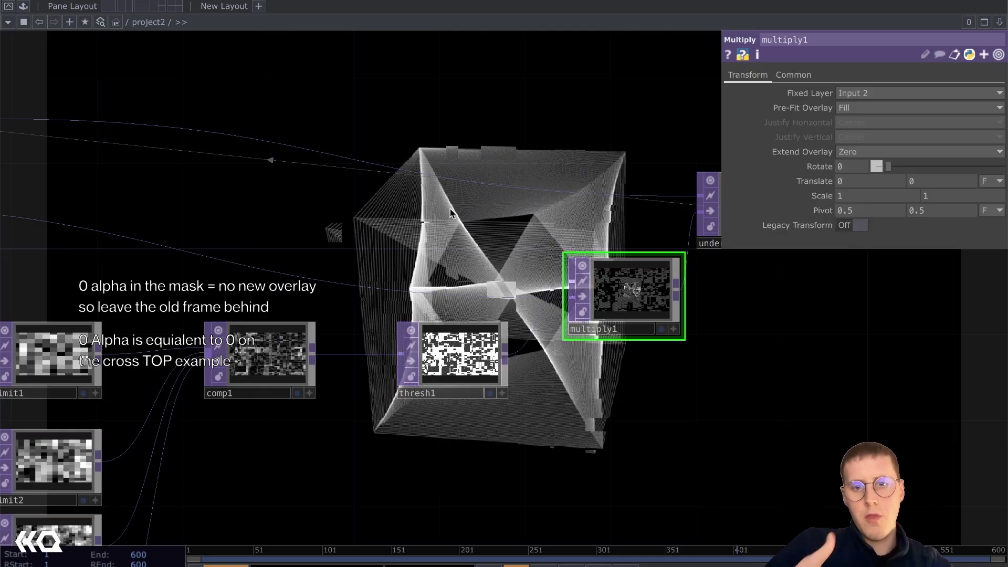
scroll(512, 288, "up", 3)
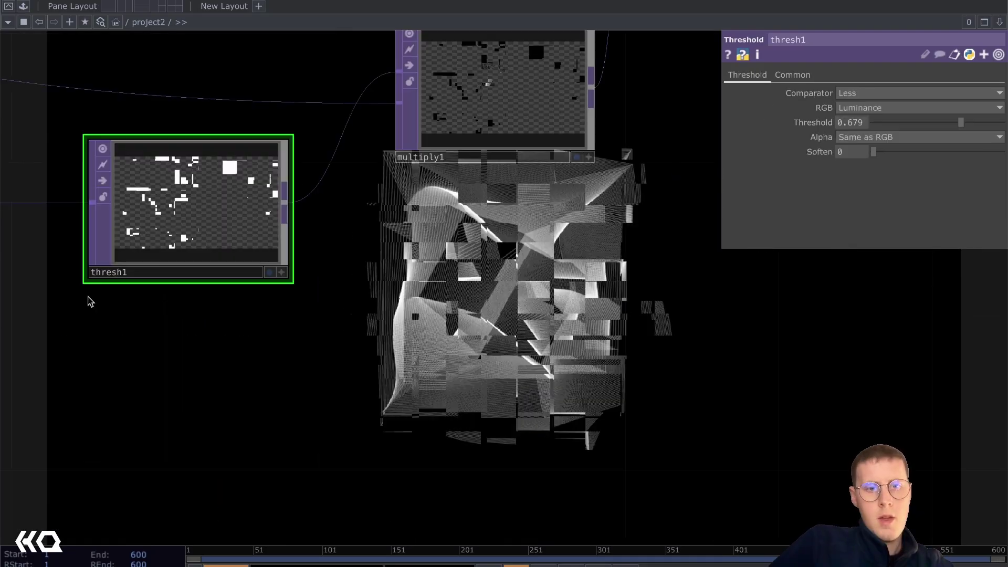
Try thresh1's Soften slider and leave it at 0 for hard-edged blocks.
scroll(225, 184, "up", 5)
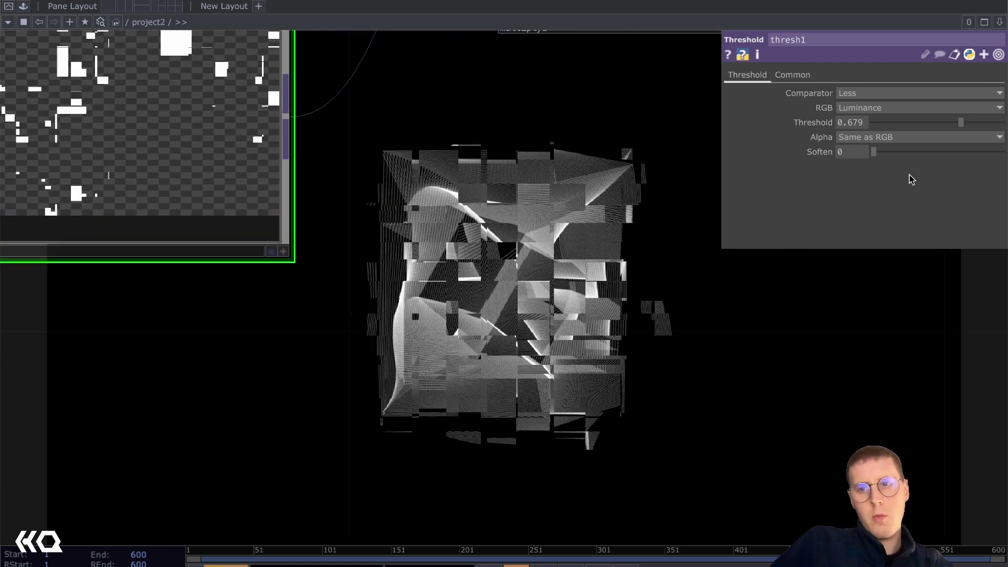
left_click_drag(876, 154, 718, 160)
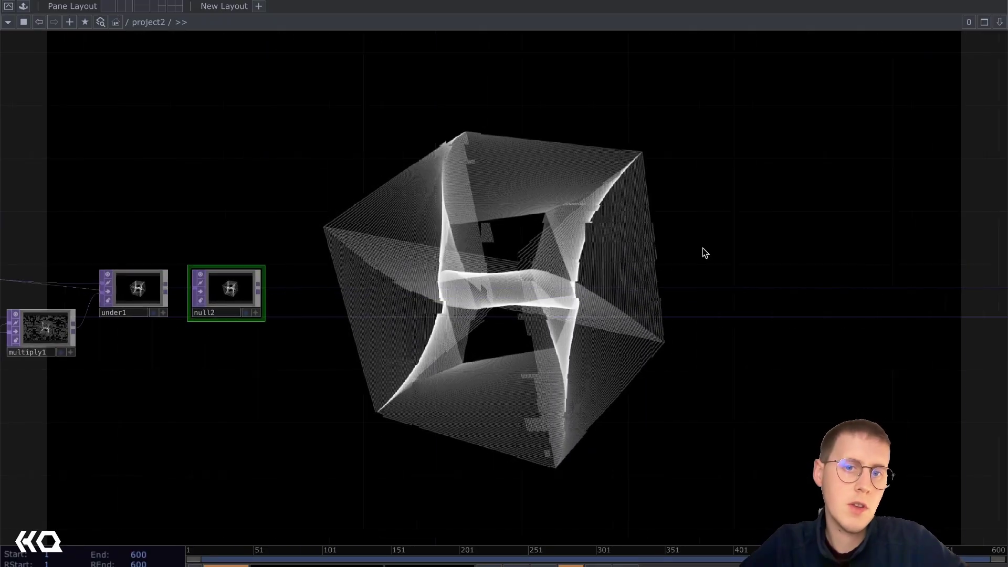
Add a Feedback operator, feedback2, beside null2.
right_click(279, 286)
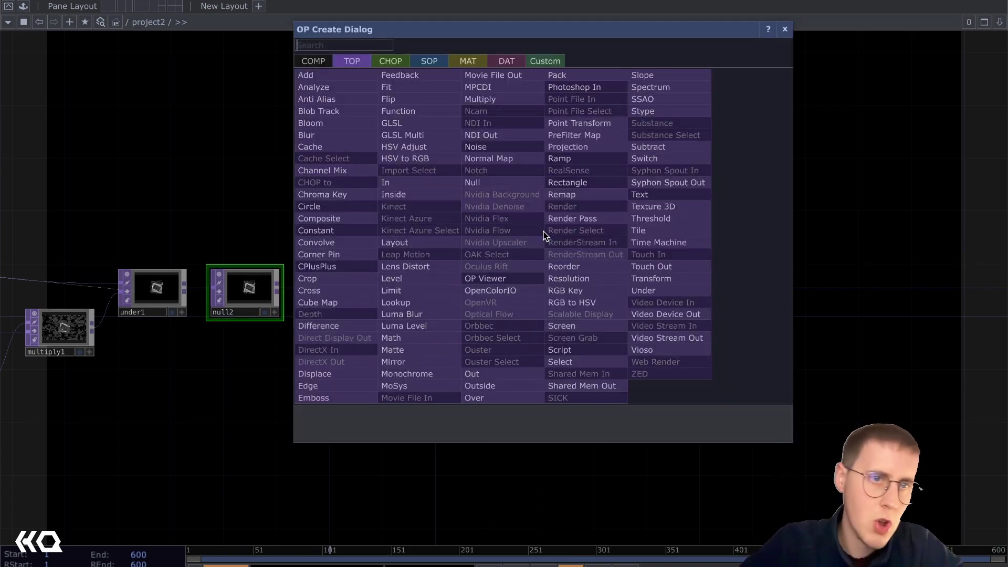
type("fe")
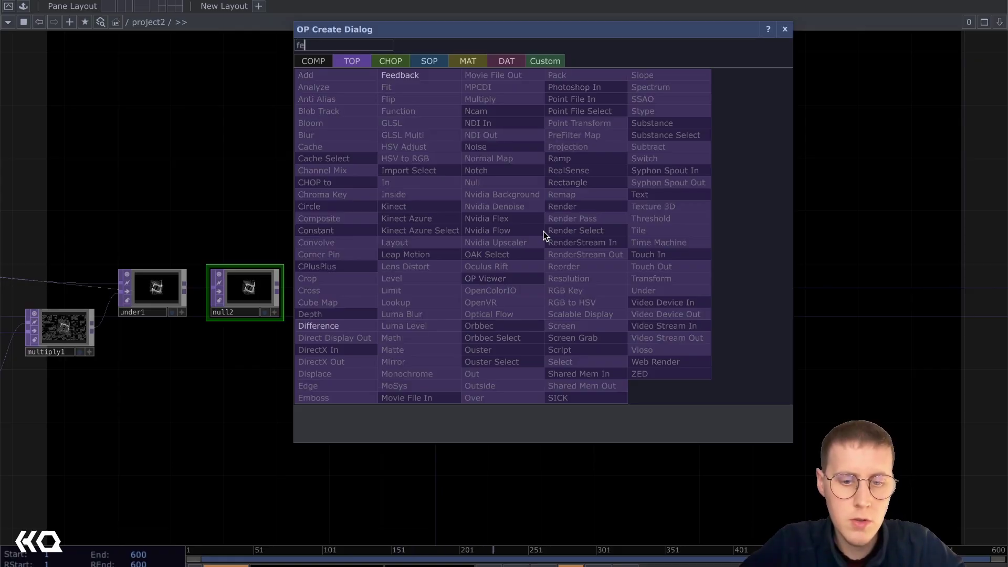
key("Return")
left_click(543, 230)
Insert a Cross operator, cross1, on the wire after null2.
right_click(820, 285)
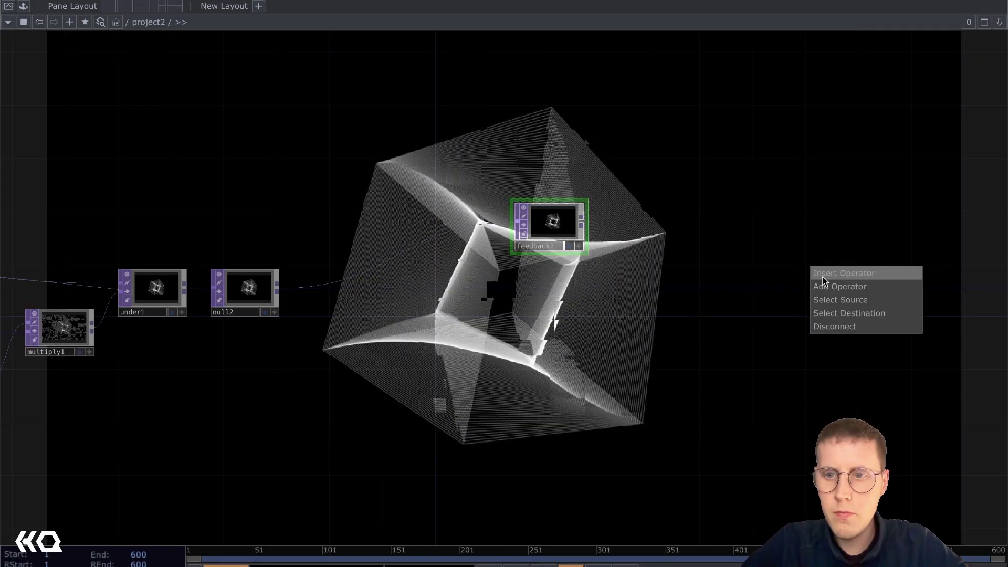
left_click(823, 276)
type("cro")
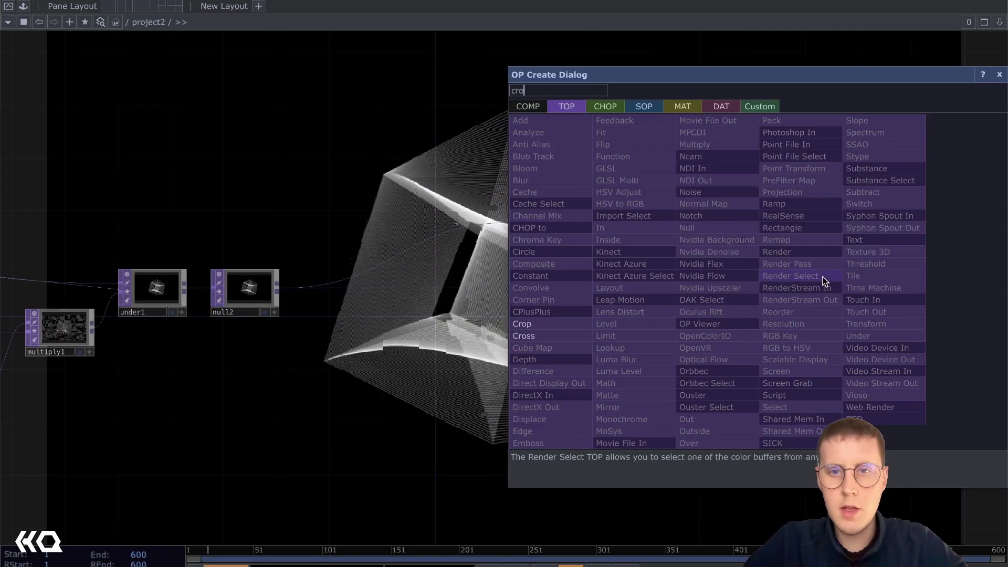
type("s")
key("Return")
left_click(823, 277)
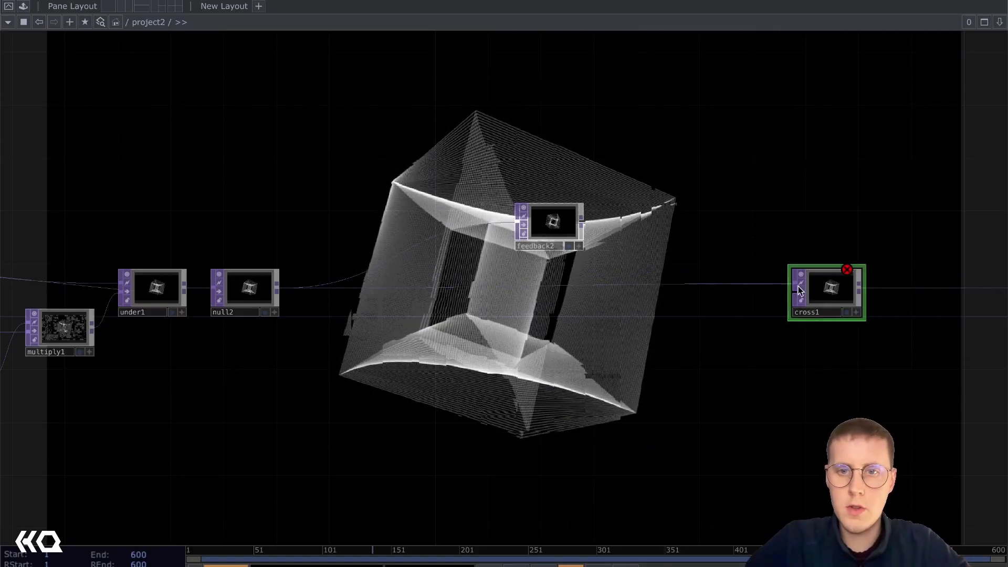
Wire feedback2 and null2 into cross1 and make cross1 feedback2's target.
left_click_drag(585, 225, 281, 294)
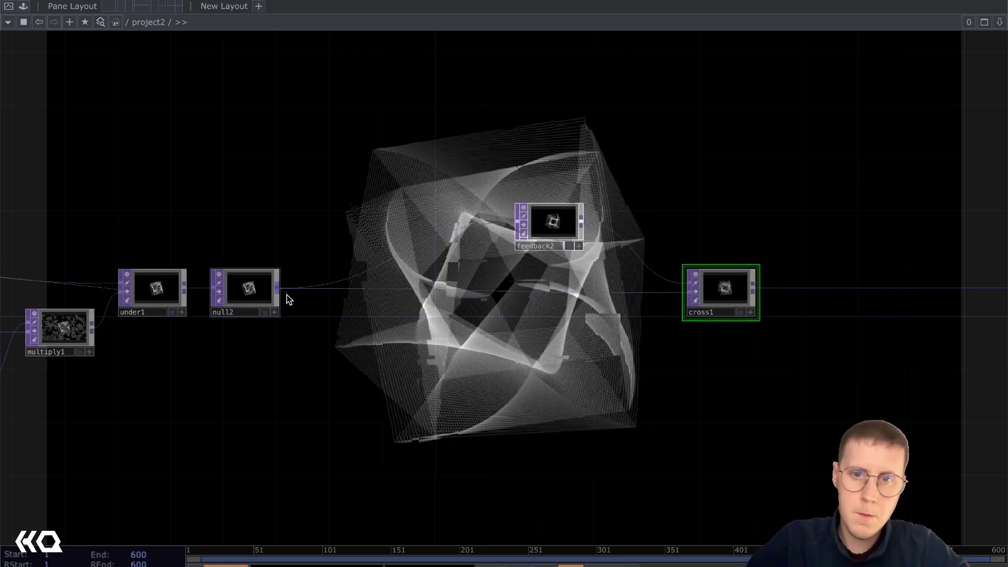
left_click_drag(613, 400, 467, 383)
left_click_drag(583, 284, 418, 214)
left_click_drag(591, 285, 613, 274)
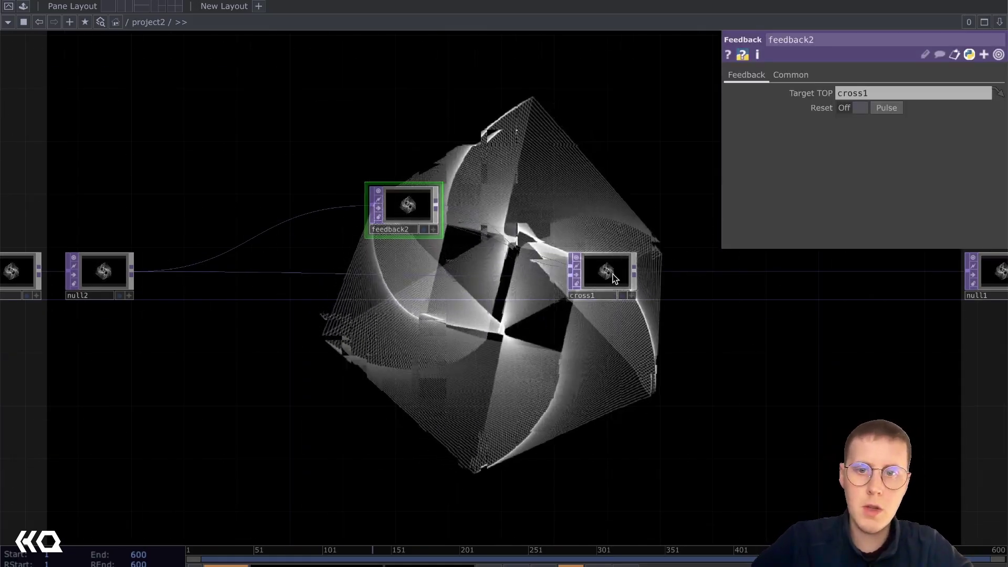
Lower cross1's mix to 0.028, move it right, and select feedback2.
scroll(613, 274, "up", 4)
left_click_drag(609, 369, 670, 149)
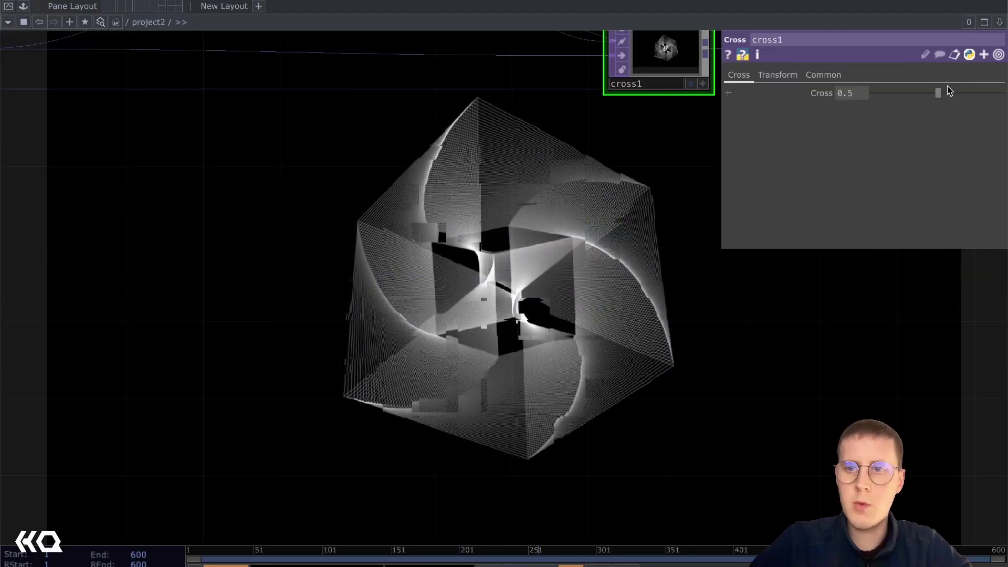
left_click_drag(939, 93, 876, 93)
left_click_drag(623, 177, 450, 378)
left_click_drag(487, 254, 603, 252)
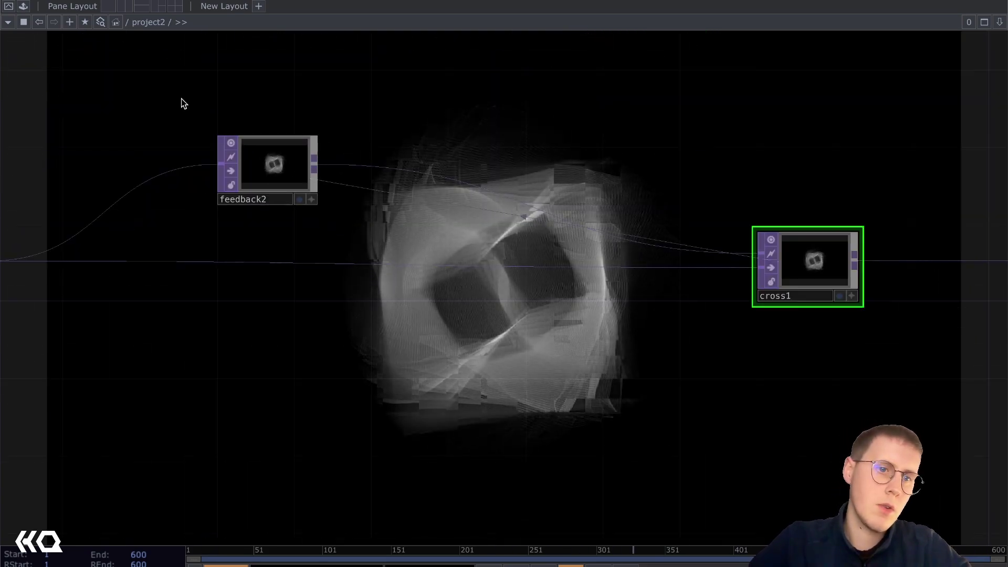
scroll(181, 99, "down", 1)
left_click_drag(152, 124, 350, 209)
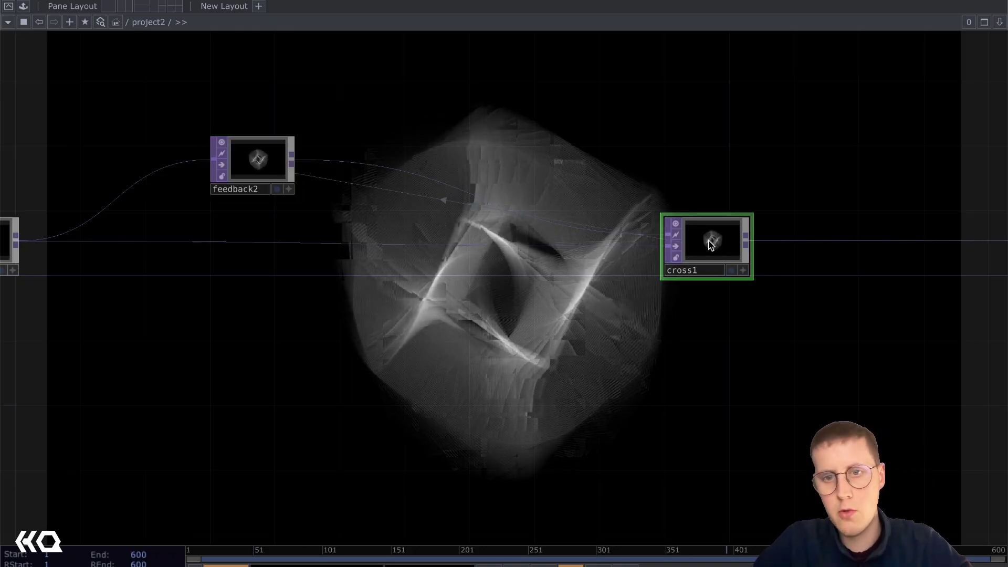
Insert a Transform operator, transform2, on the feedback2-to-cross1 wire.
left_click(426, 181)
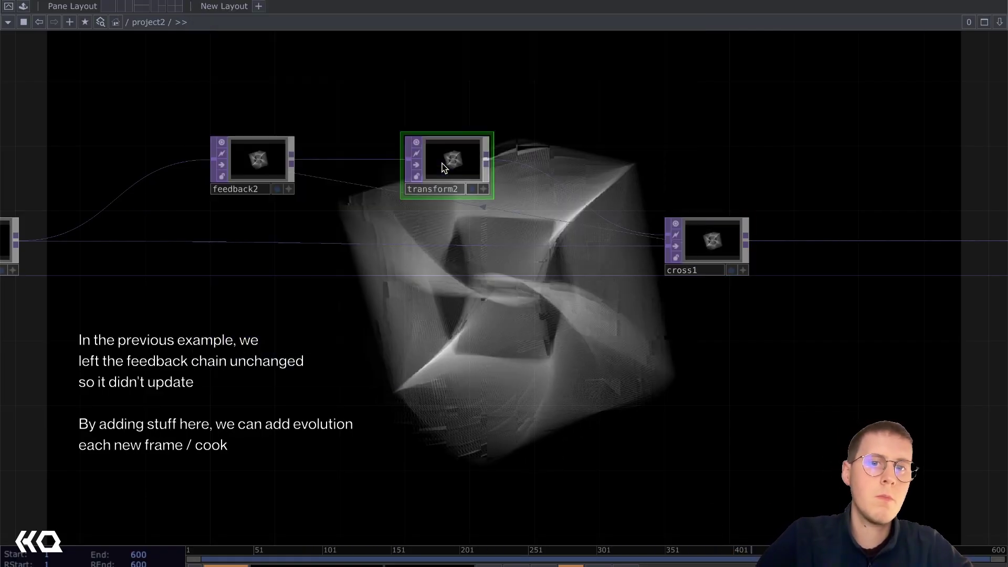
key("p")
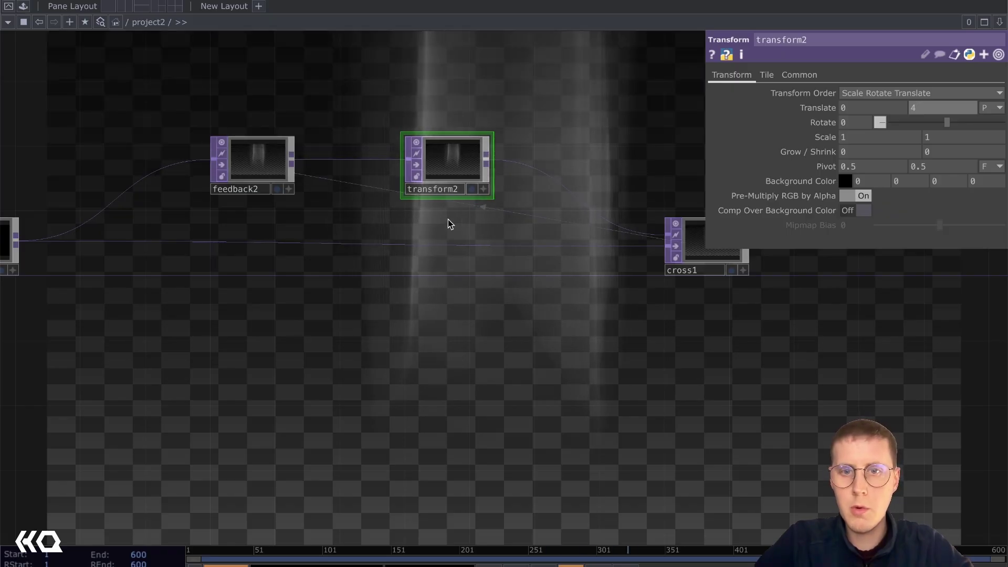
left_click_drag(526, 298, 520, 298)
left_click_drag(520, 298, 449, 269)
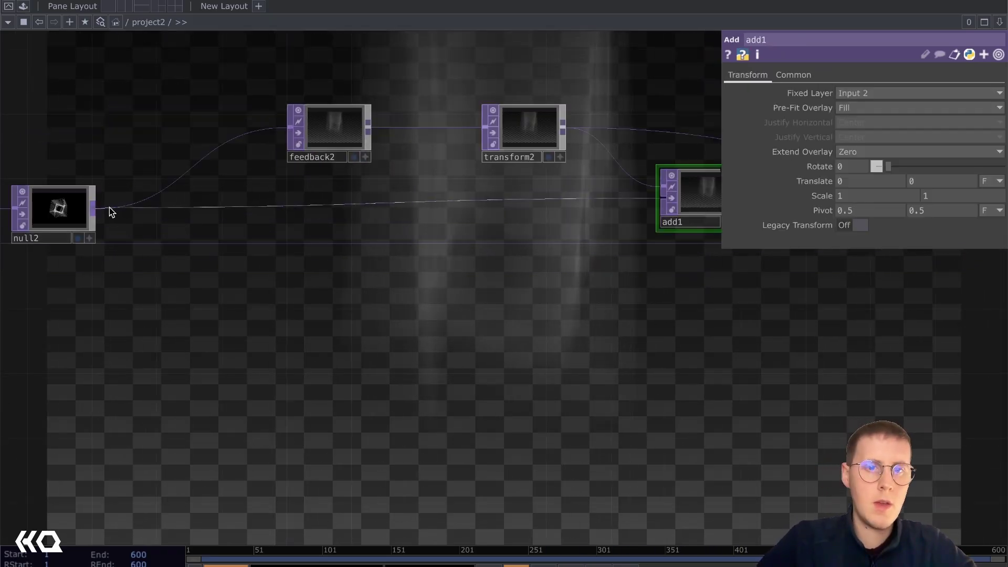
Make add1 the feedback target of feedback2.
left_click_drag(704, 201, 343, 150)
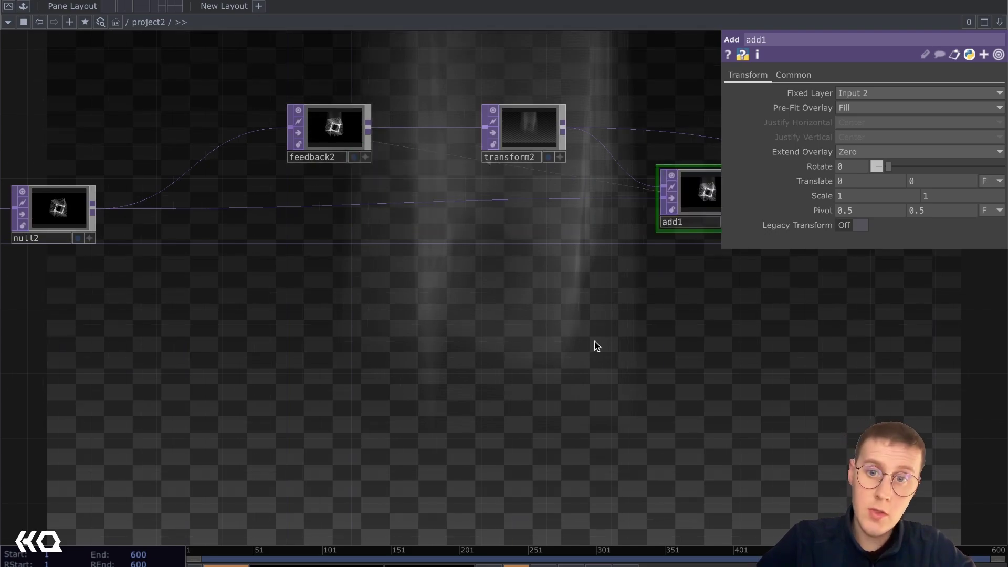
left_click_drag(605, 345, 227, 349)
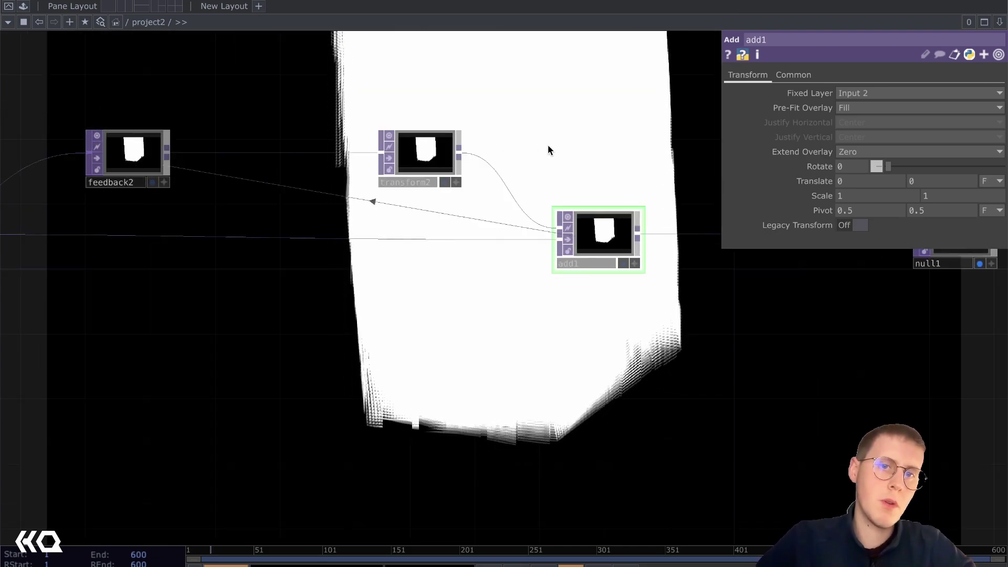
right_click(268, 154)
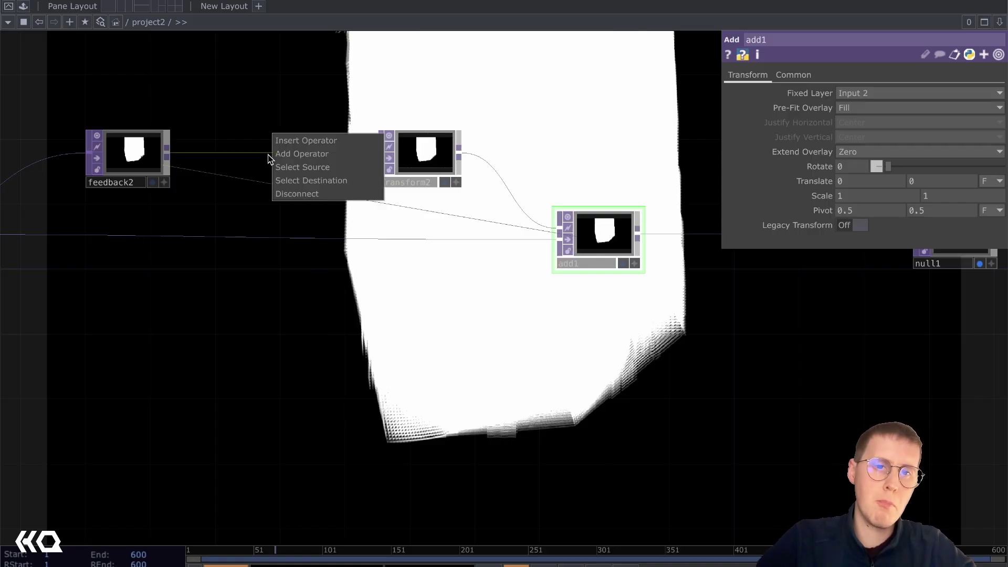
Insert level1 after feedback2 and a Limit TOP, limit5, between add1 and null1.
left_click(302, 141)
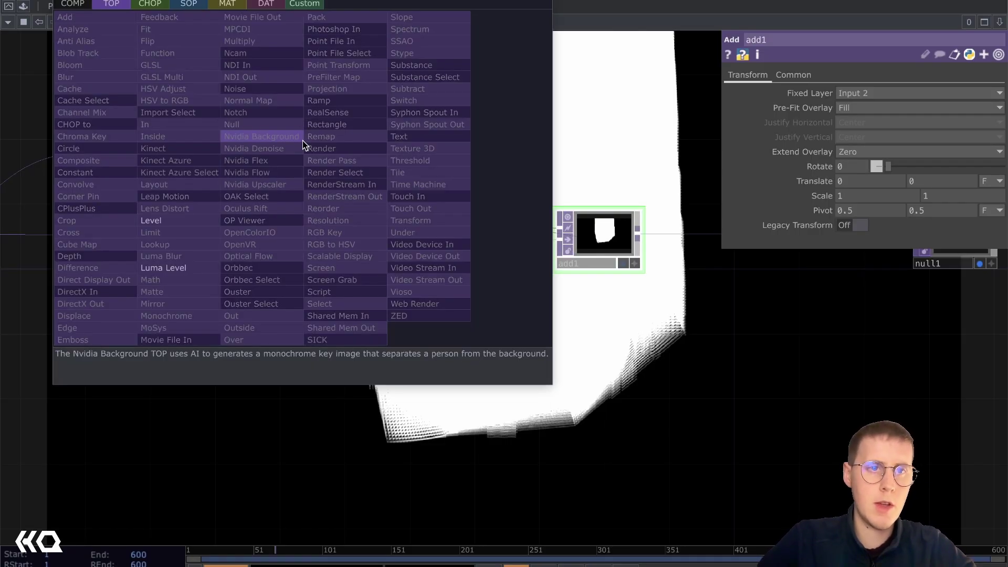
key("Return")
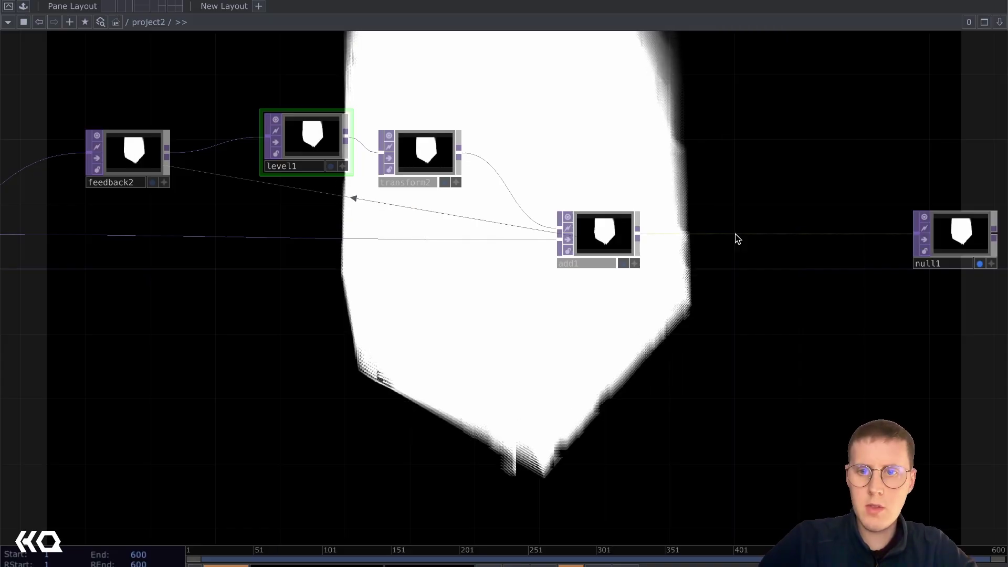
right_click(740, 234)
left_click(755, 226)
type("limi")
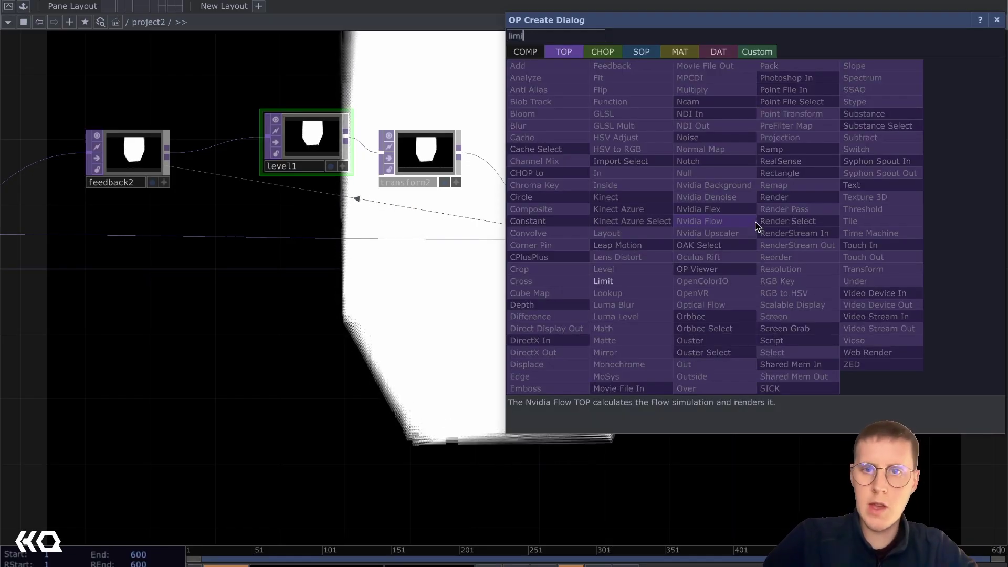
key("Return")
left_click(757, 227)
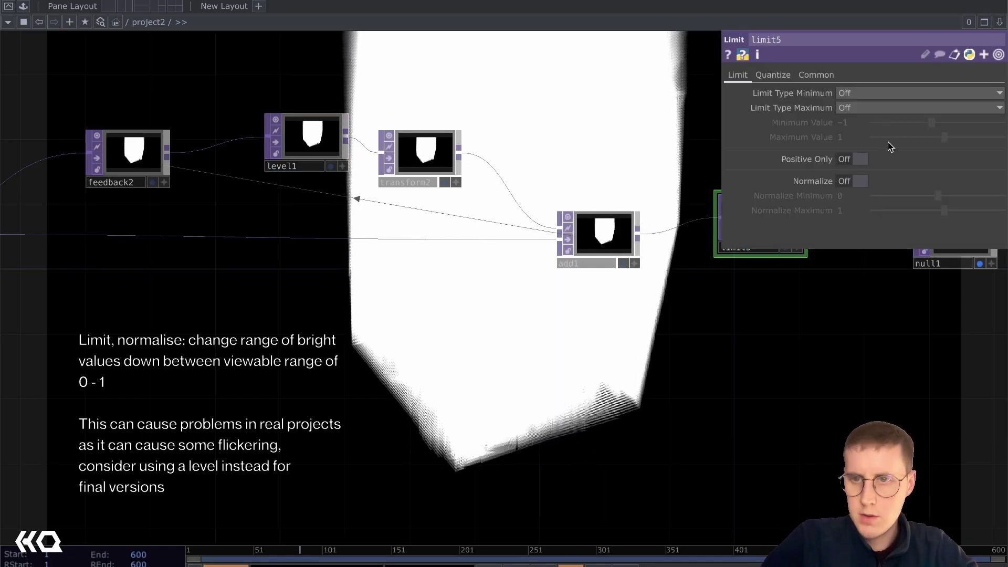
Enable Normalize on limit5, mask out its alpha channel, and tidy the node layout.
left_click(857, 182)
left_click(816, 75)
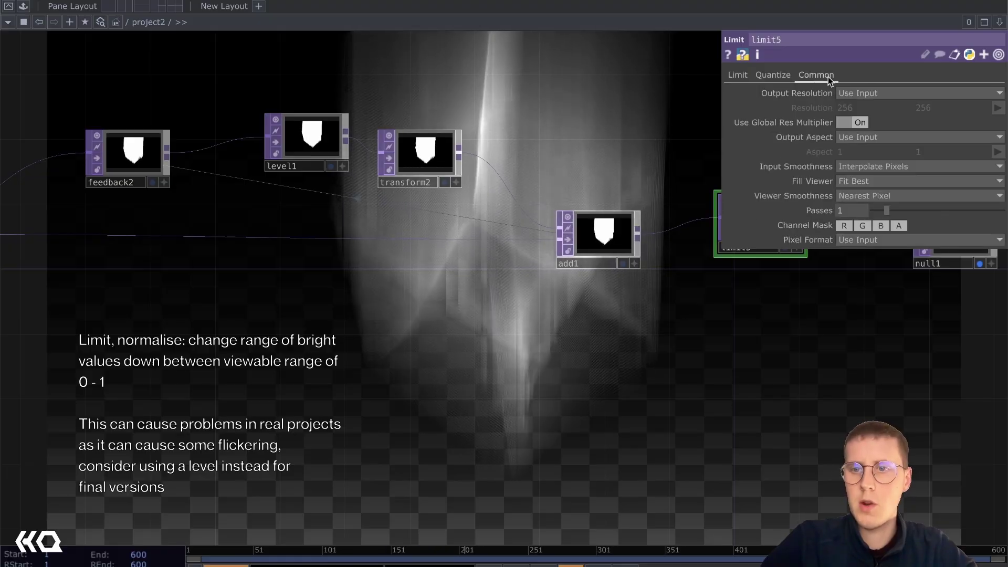
left_click(901, 226)
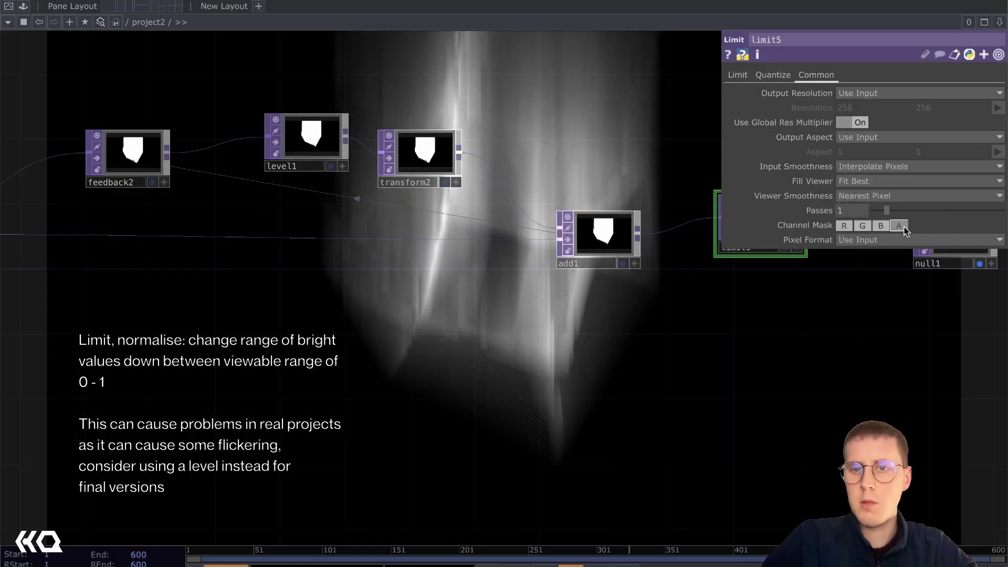
key("p")
left_click_drag(536, 358, 566, 207)
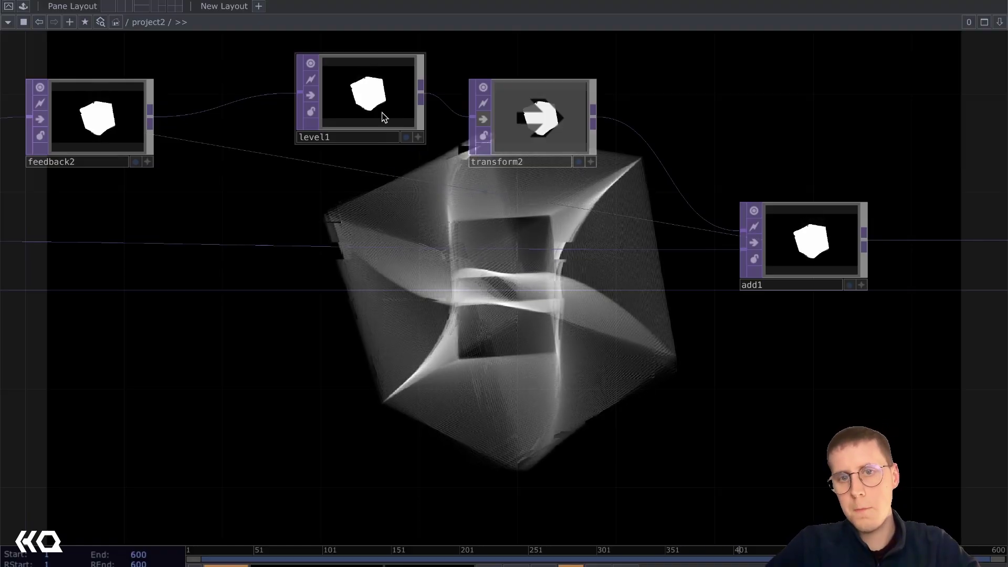
left_click_drag(384, 118, 335, 143)
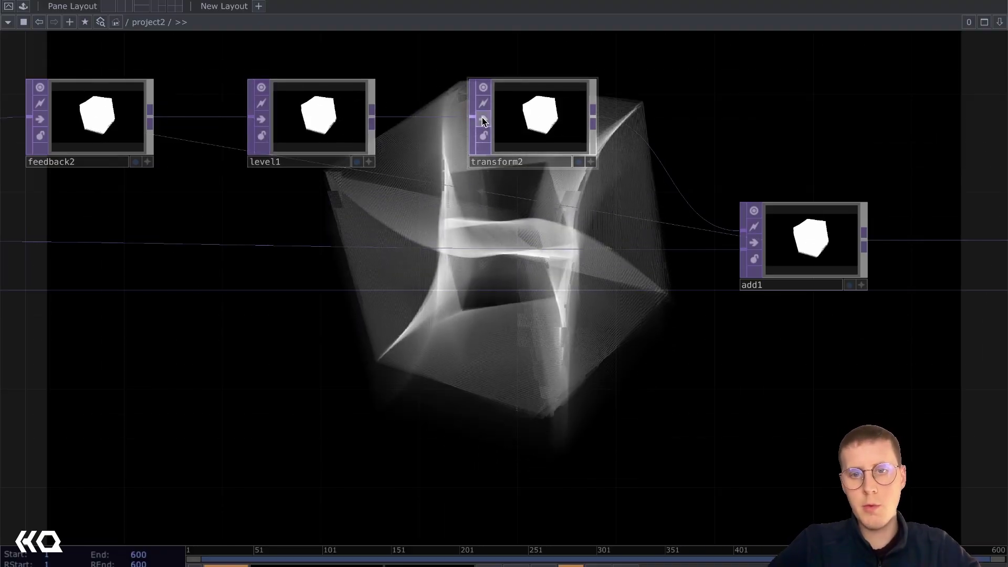
left_click_drag(473, 353, 473, 232)
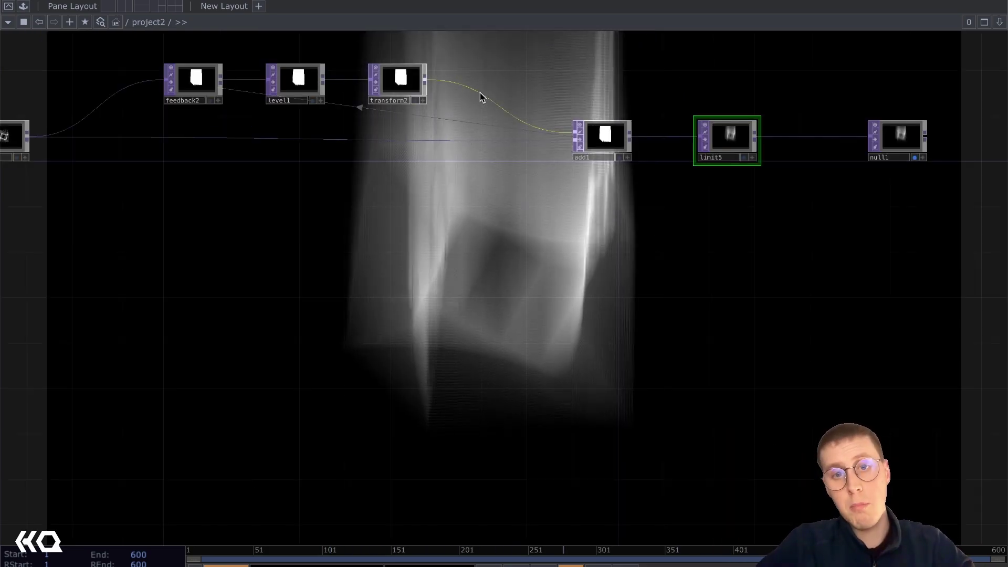
Insert blur1 on the transform2-to-add1 wire.
right_click(479, 92)
left_click(503, 86)
type("blur")
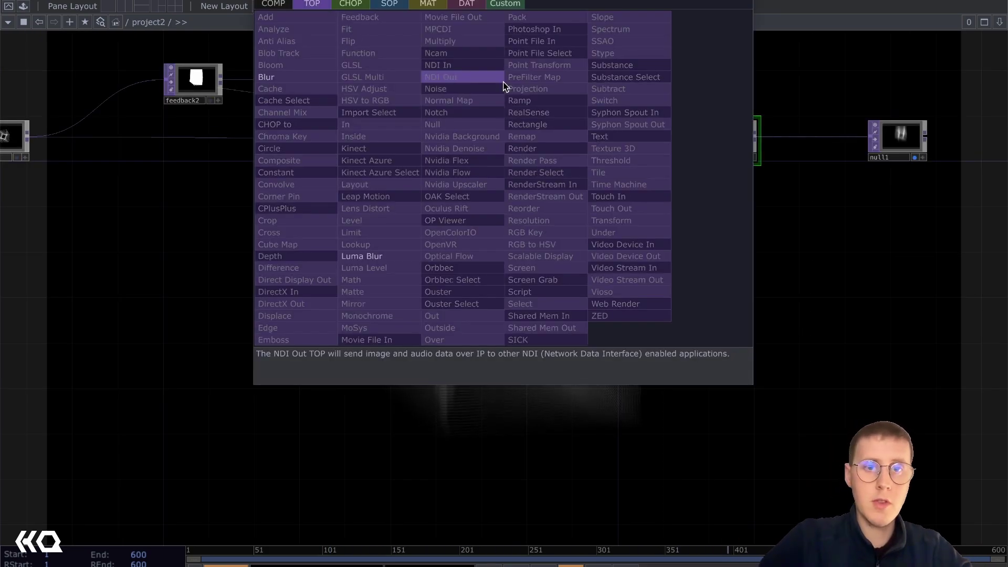
key("Return")
left_click(504, 85)
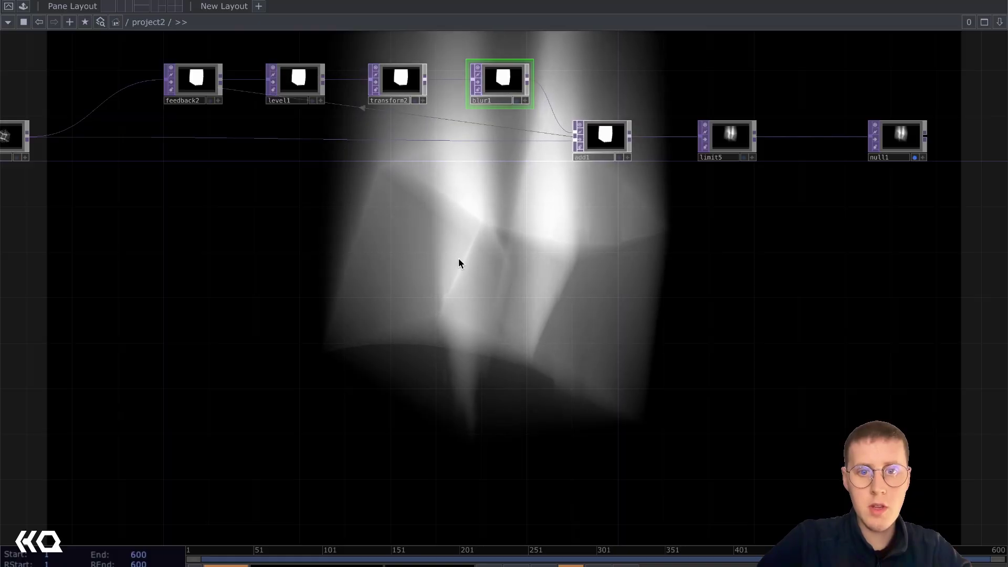
left_click_drag(458, 257, 455, 170)
Select a group of nodes including null2 and turn on null2's display flag.
left_click_drag(297, 460, 718, 75)
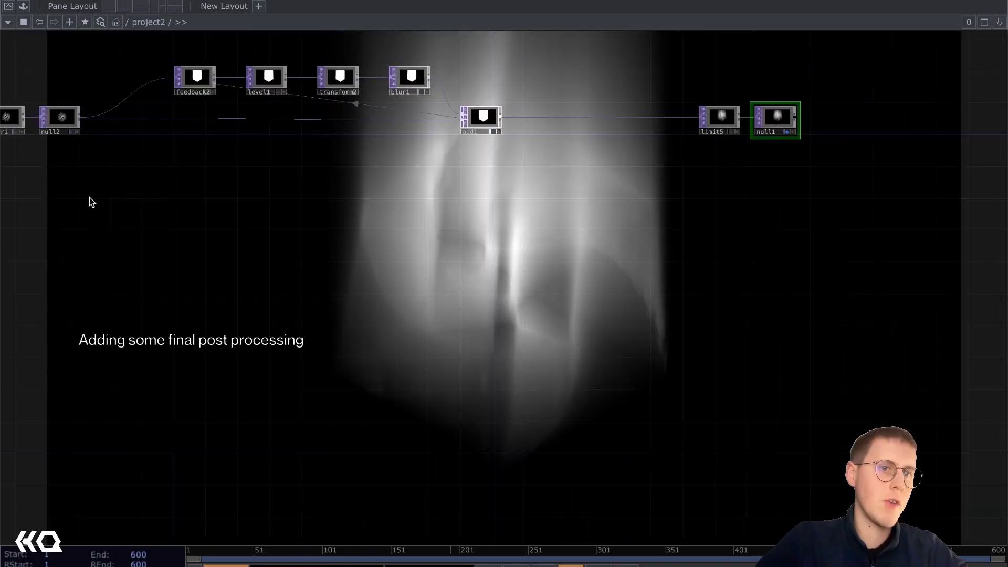
left_click_drag(564, 187, 145, 43)
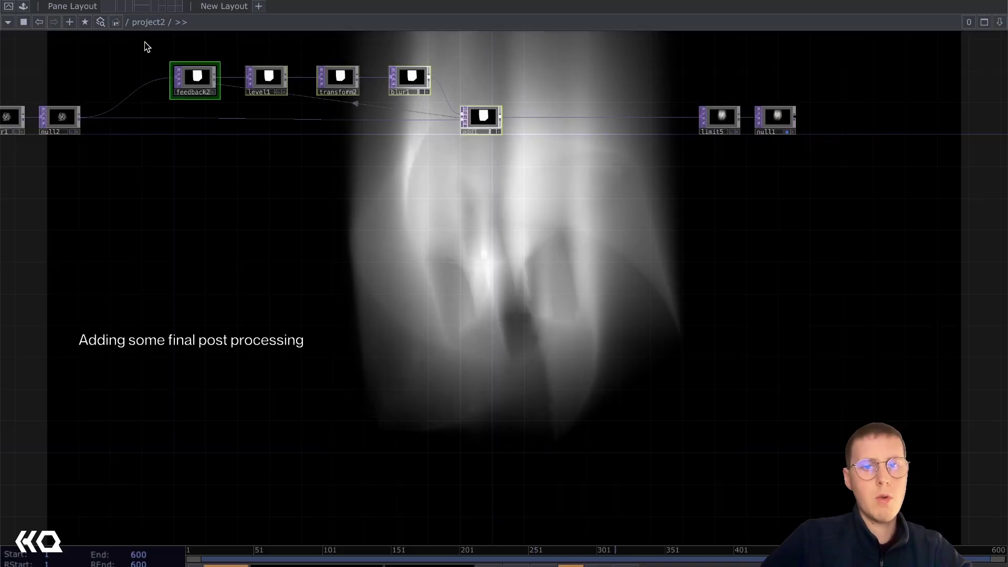
left_click_drag(162, 167, 227, 167)
left_click(137, 131)
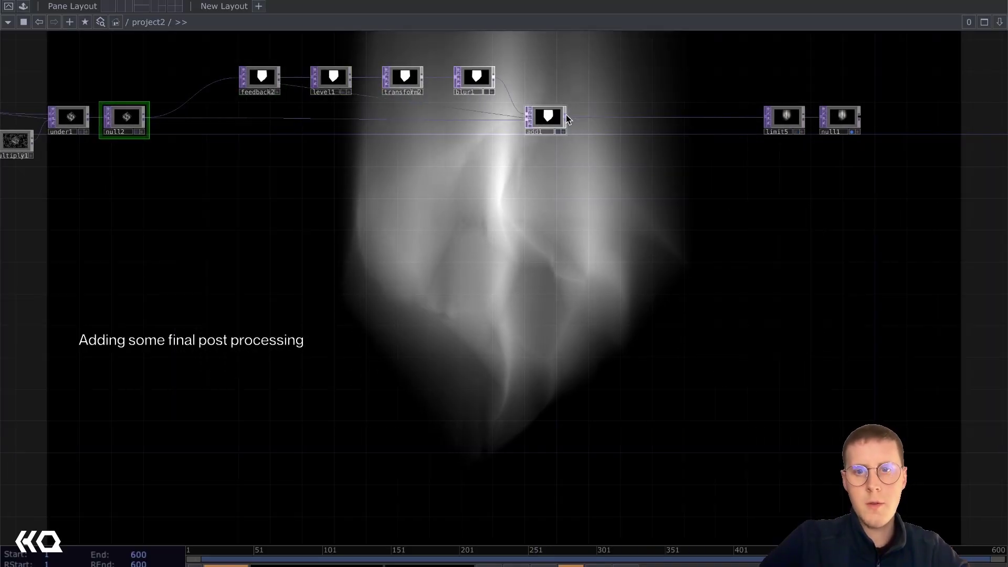
left_click(566, 116)
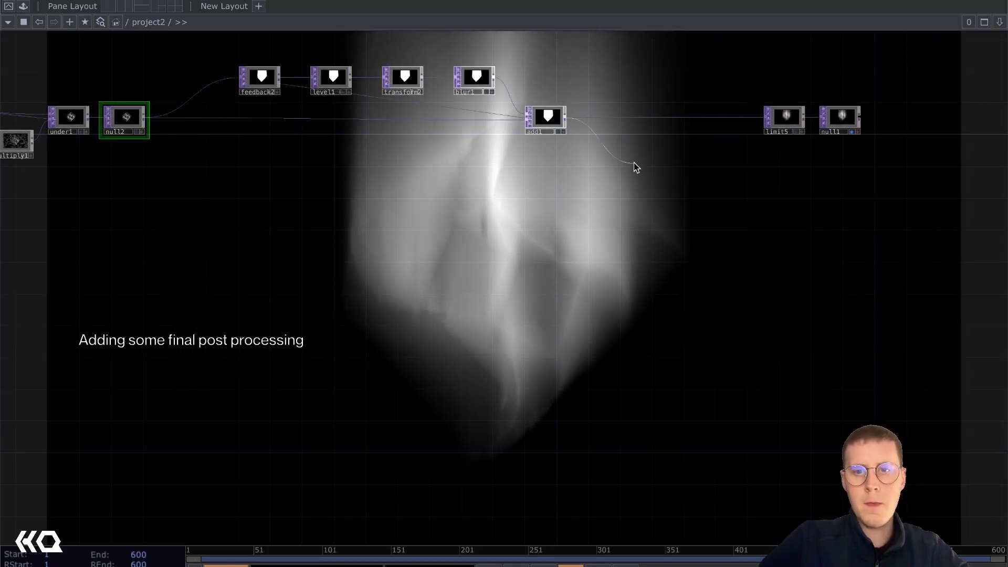
Add an add2 node fed by null2 and limit5, and route its output into null1.
key("Tab")
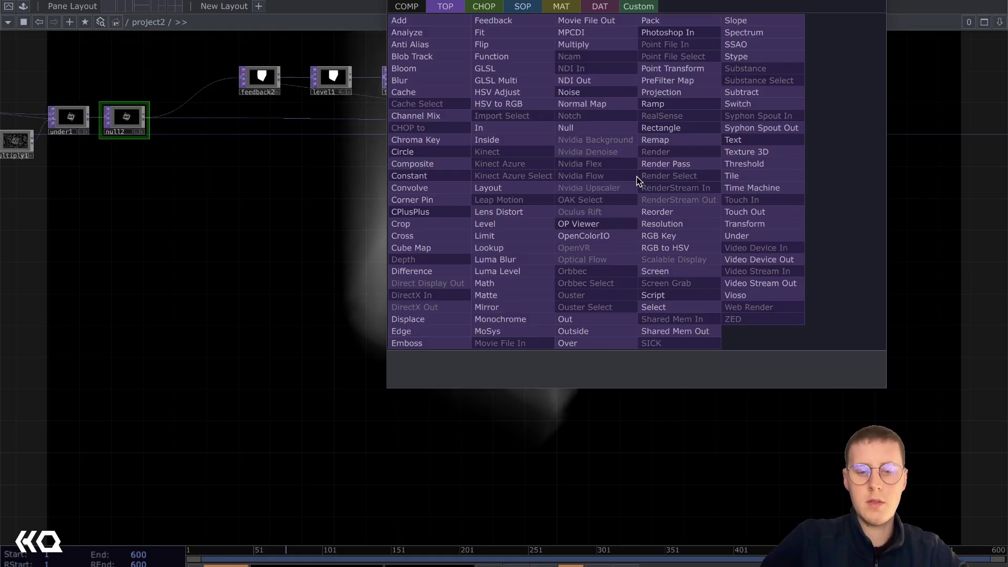
type("add")
key("Return")
left_click(637, 177)
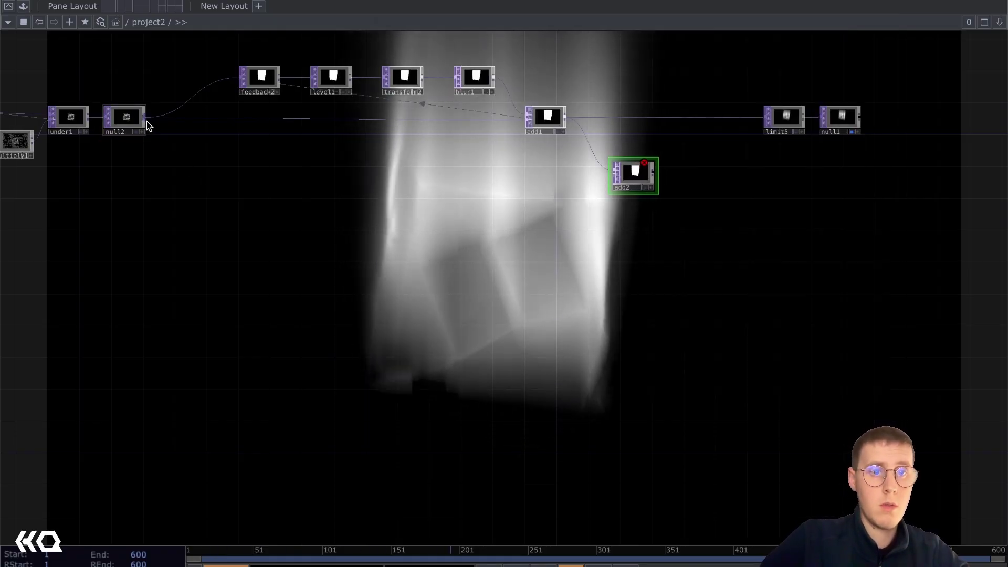
left_click_drag(147, 121, 614, 180)
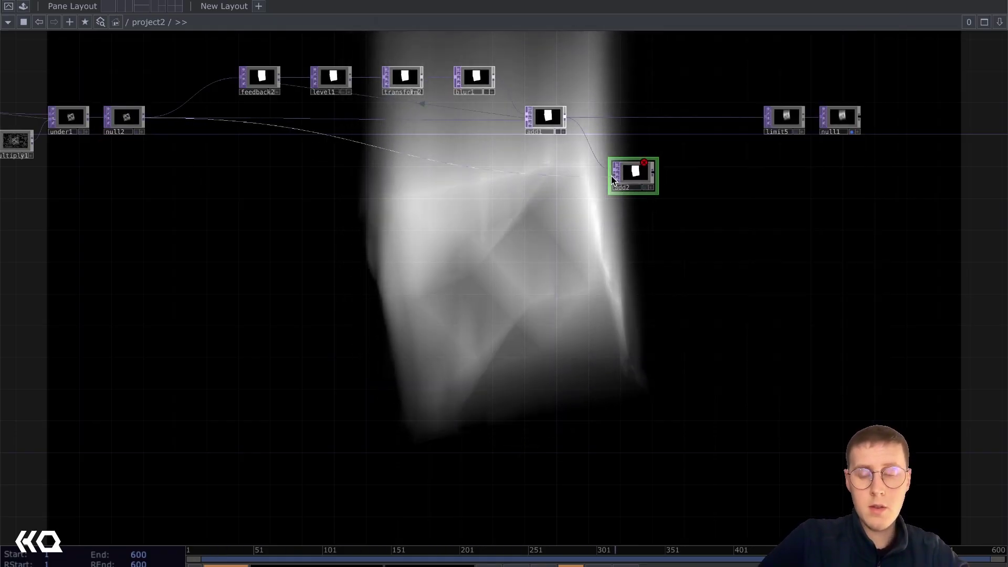
scroll(640, 164, "up", 5)
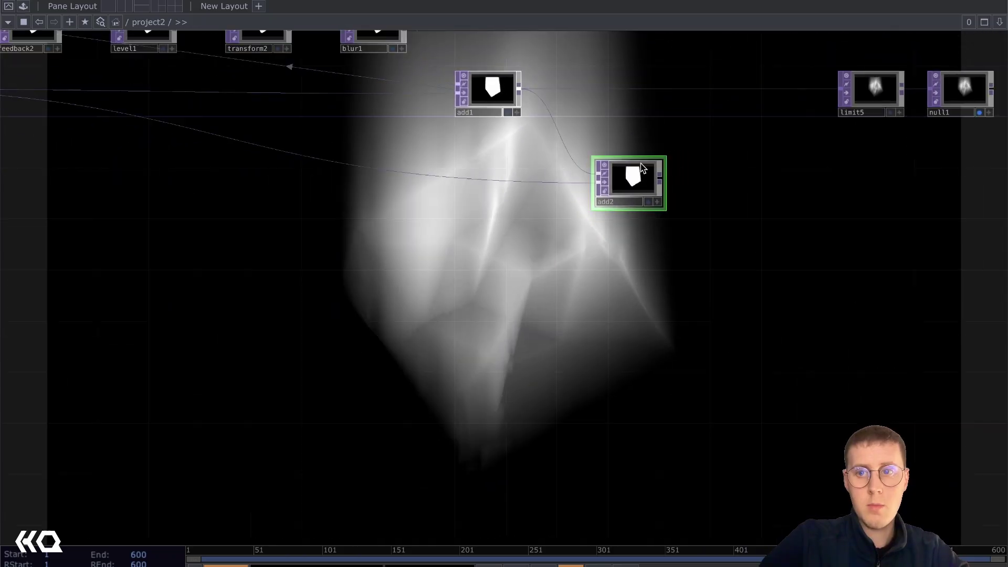
left_click_drag(865, 95, 598, 93)
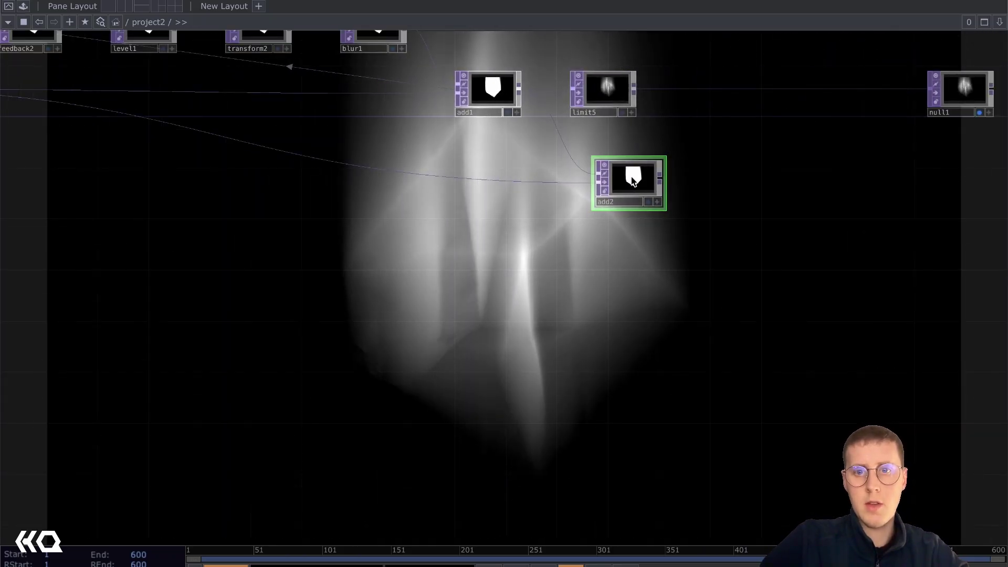
left_click_drag(633, 181, 734, 173)
left_click_drag(635, 90, 632, 148)
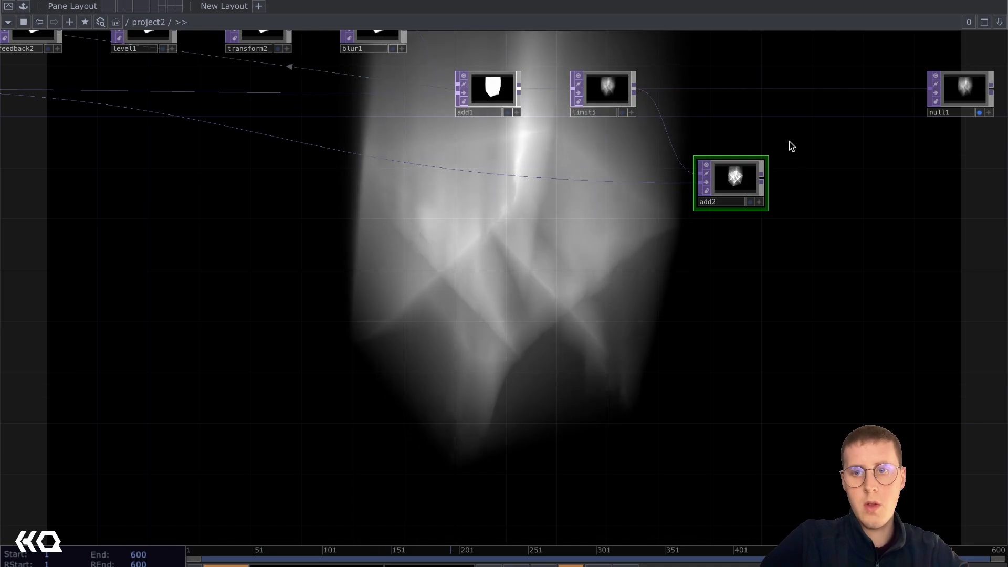
left_click(761, 178)
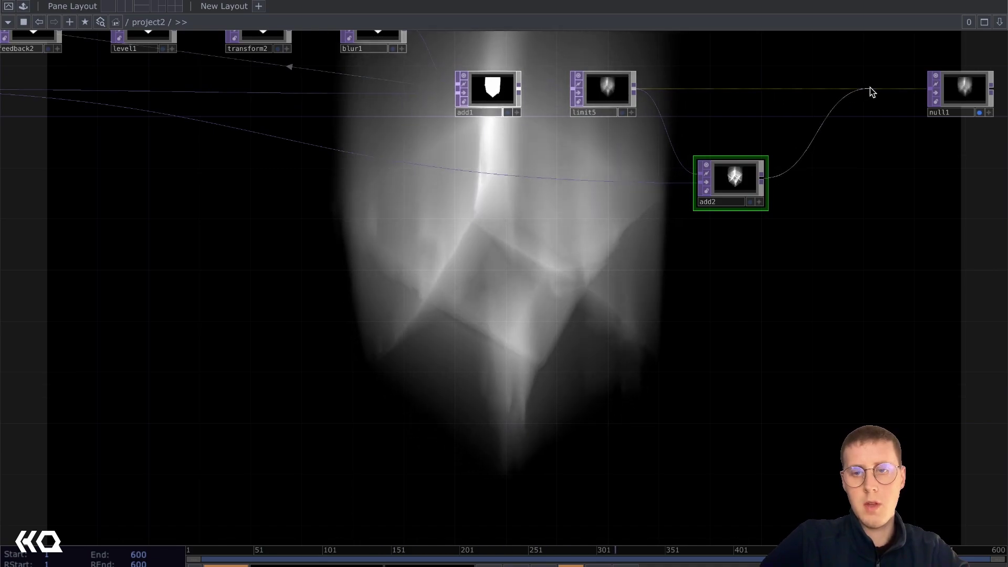
left_click(930, 88)
left_click_drag(734, 178, 810, 180)
Insert level2 between limit5 and add2 with Opacity about 0.53, and move null1 right.
right_click(693, 123)
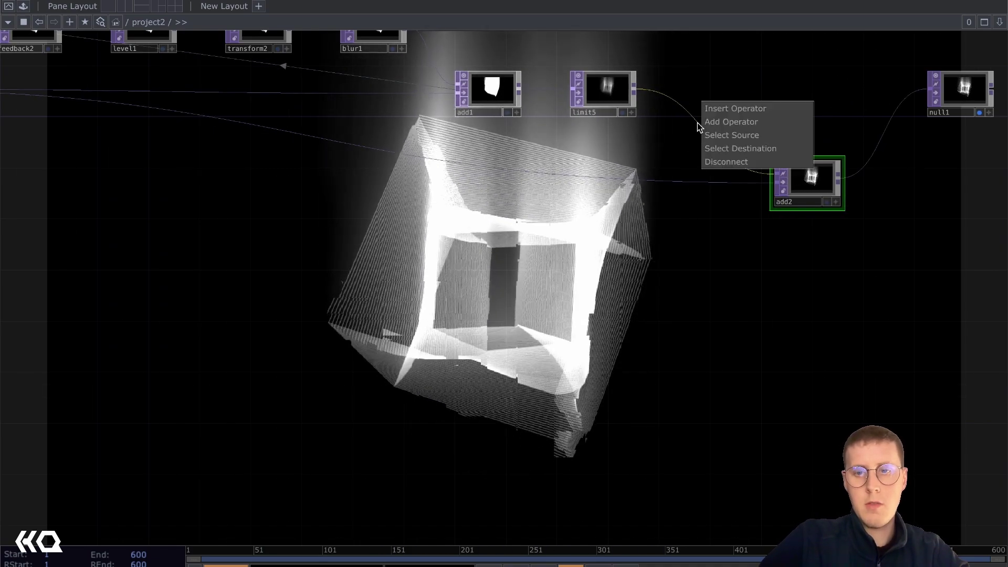
left_click(715, 106)
type("lev")
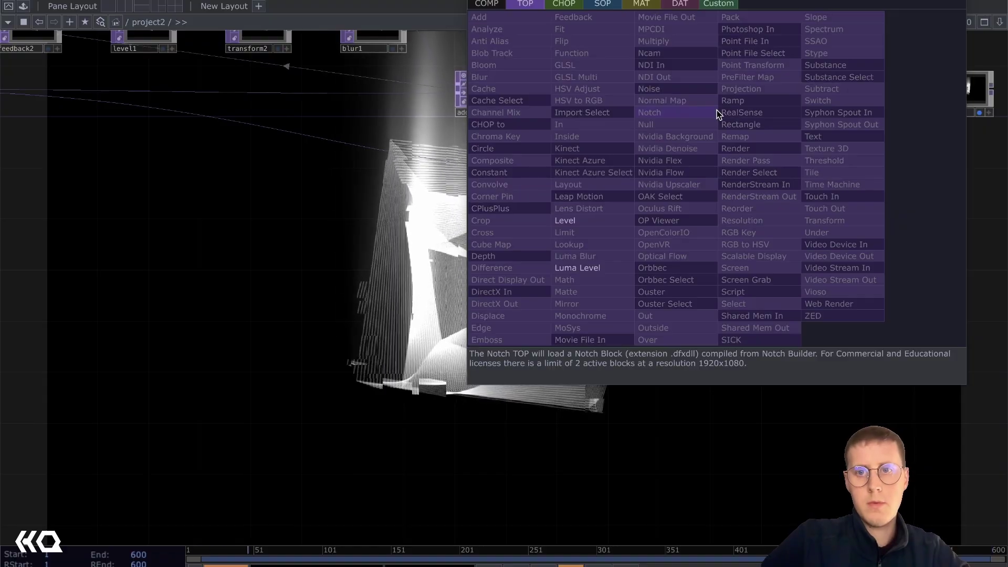
key("Return")
left_click(706, 108)
key("p")
left_click(845, 74)
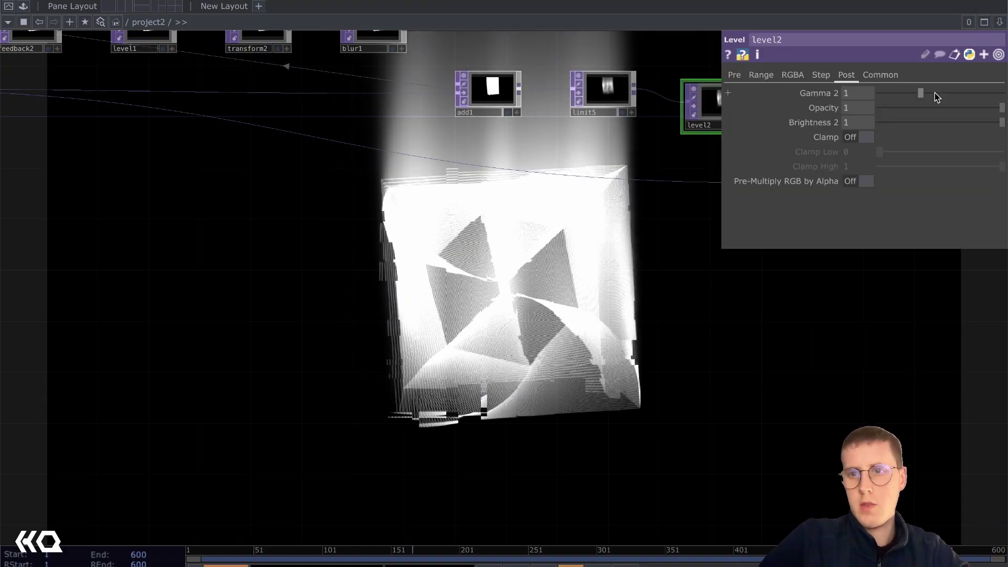
left_click_drag(990, 110, 946, 112)
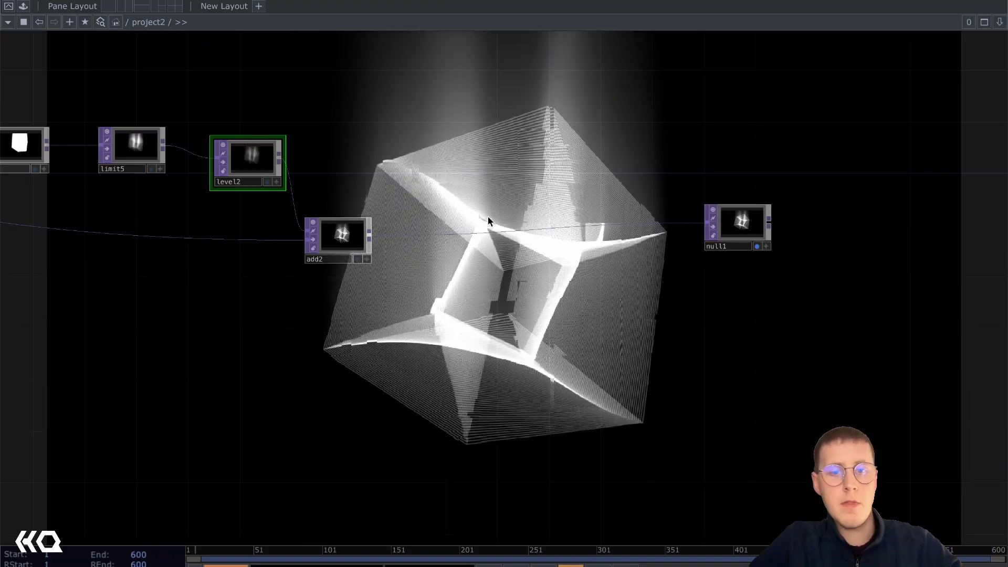
left_click_drag(740, 223, 856, 236)
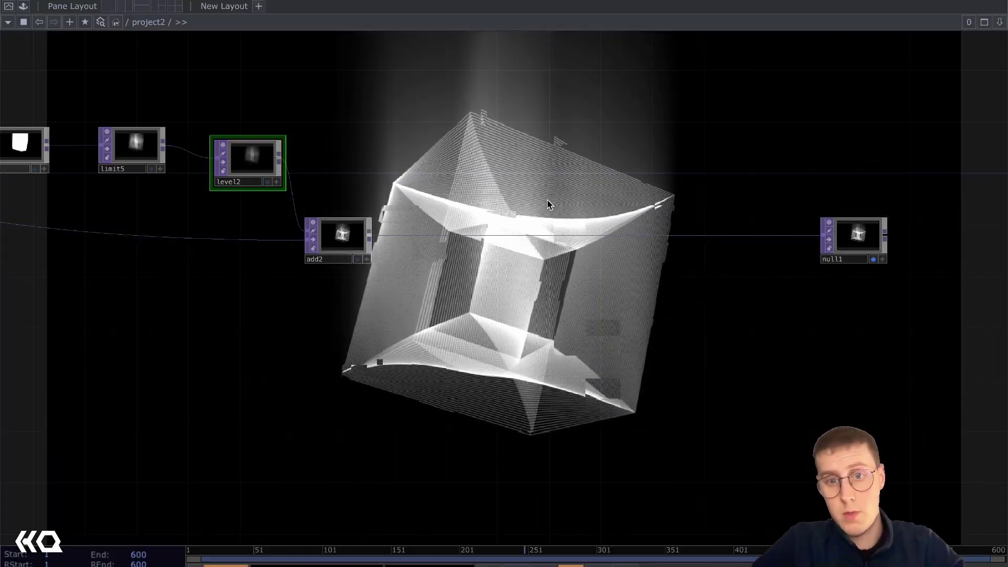
right_click(565, 241)
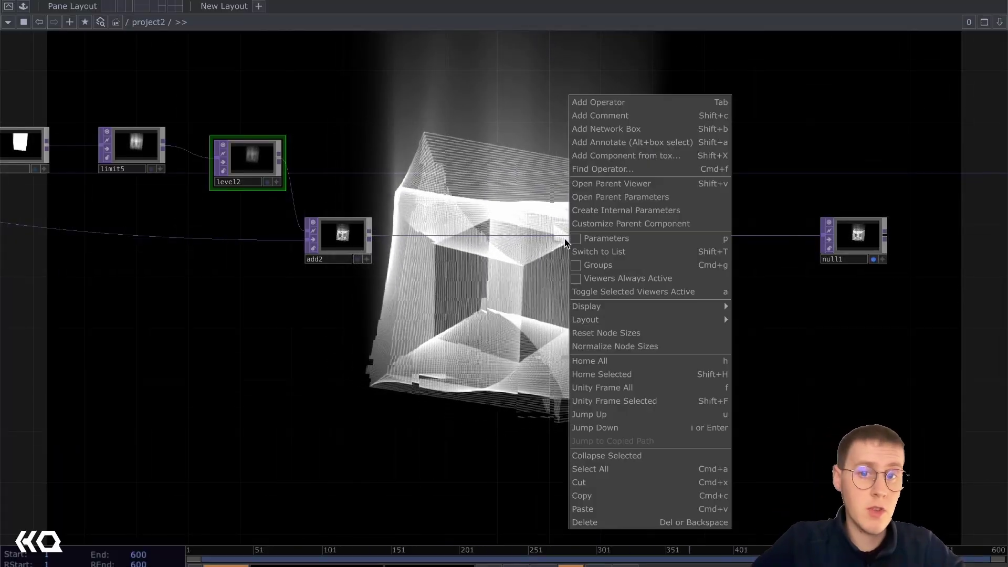
left_click(537, 242)
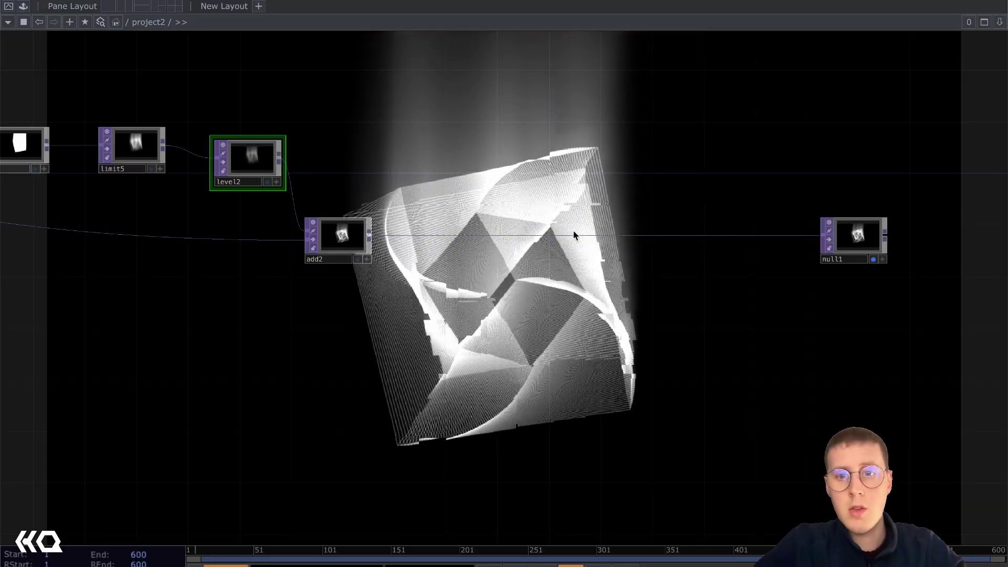
Create lensdistort1 after add2 and set its K1 to -1 for a barrel warp.
right_click(575, 235)
left_click(579, 223)
type("lens")
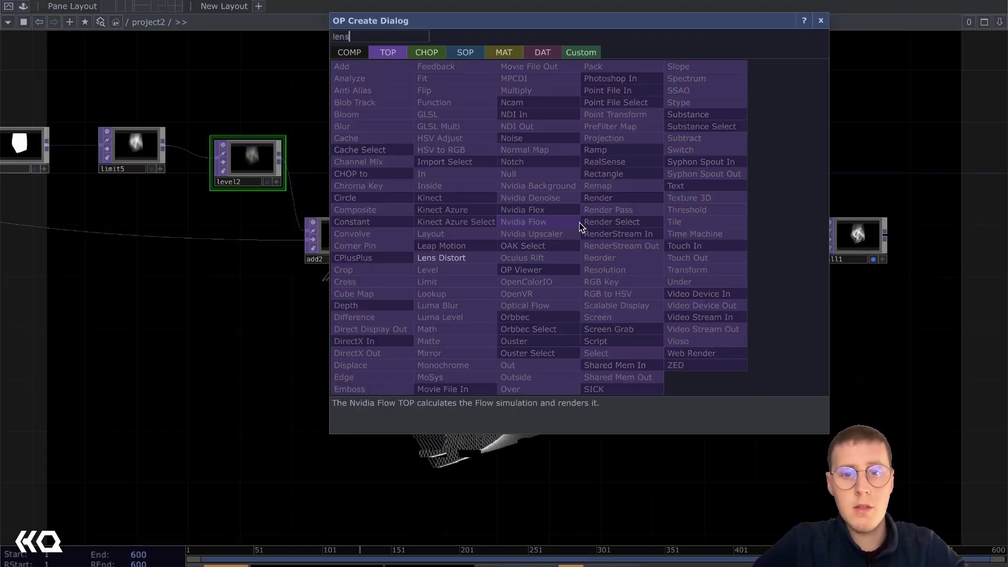
key("Return")
left_click(480, 252)
key("p")
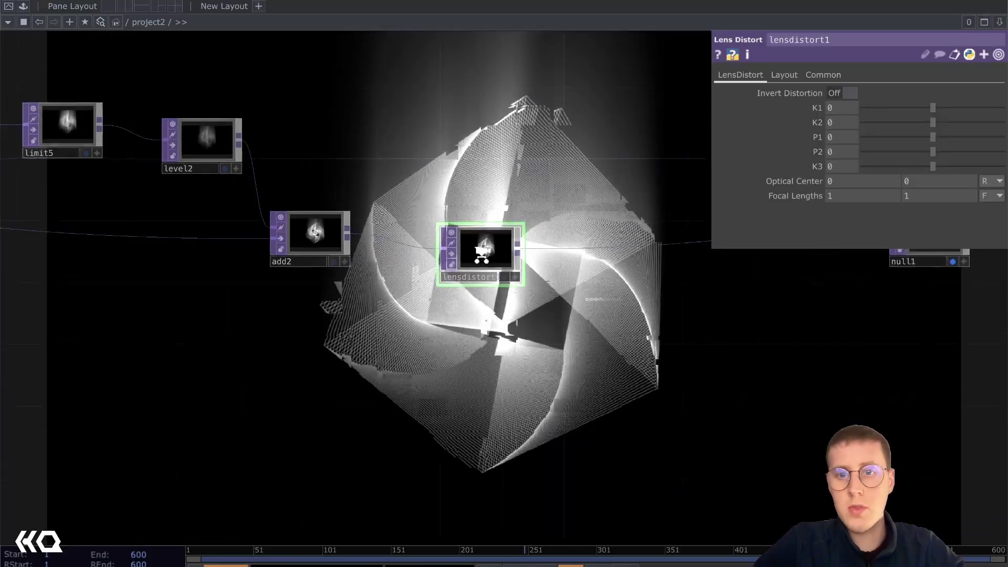
left_click_drag(933, 107, 1004, 108)
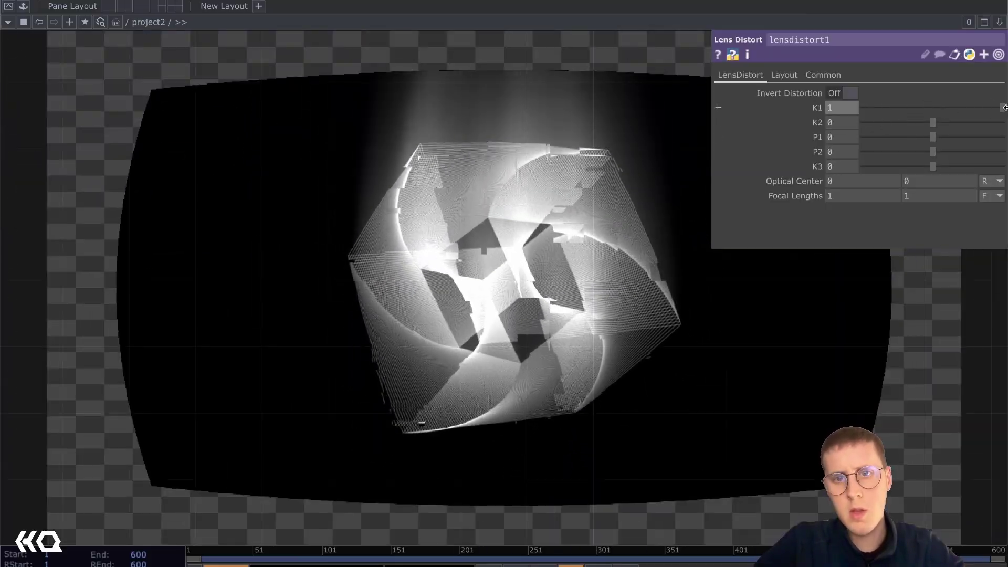
left_click(784, 74)
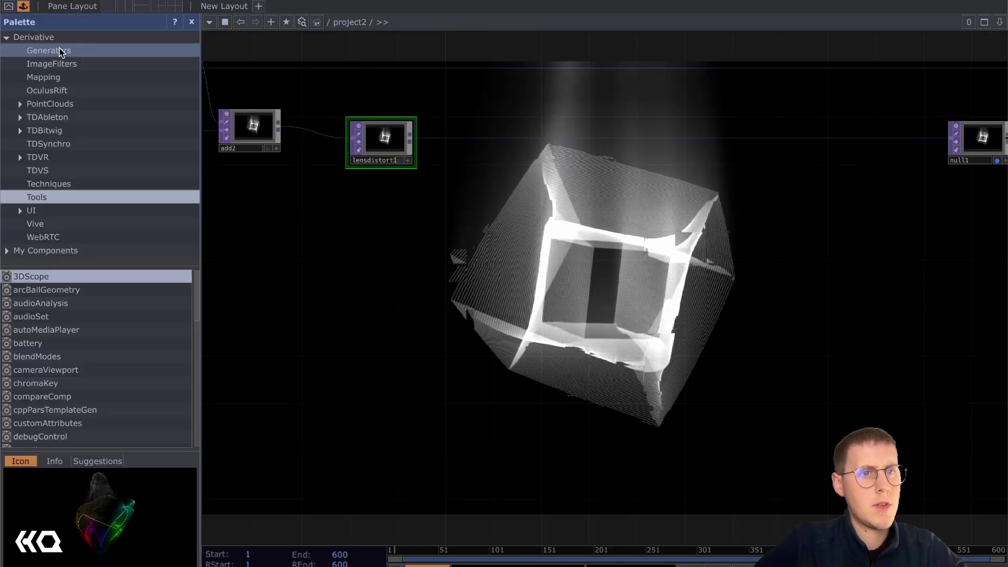
Drag the Palette checker generator into the network and add an edge1 TOP after it.
left_click(58, 48)
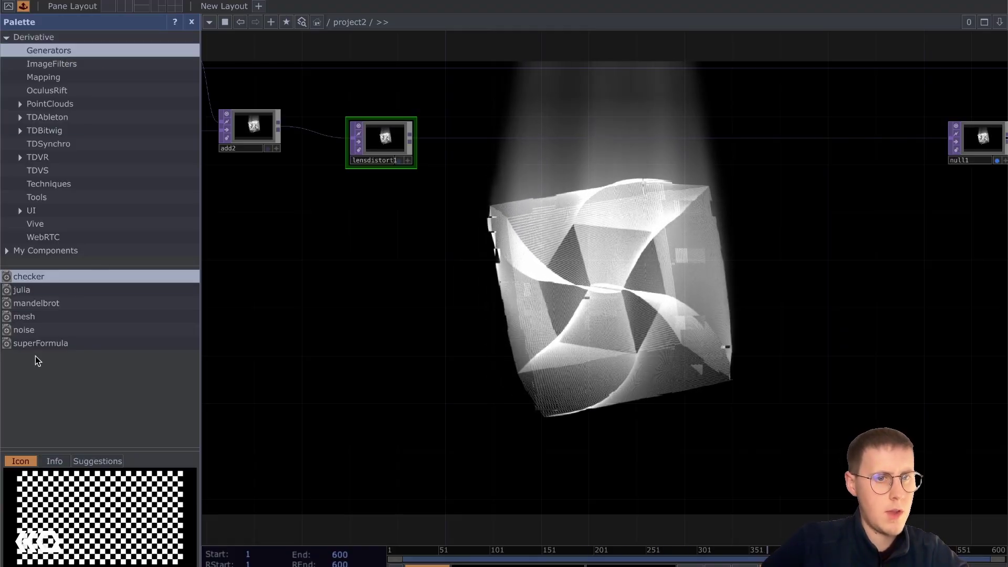
left_click_drag(390, 220, 453, 223)
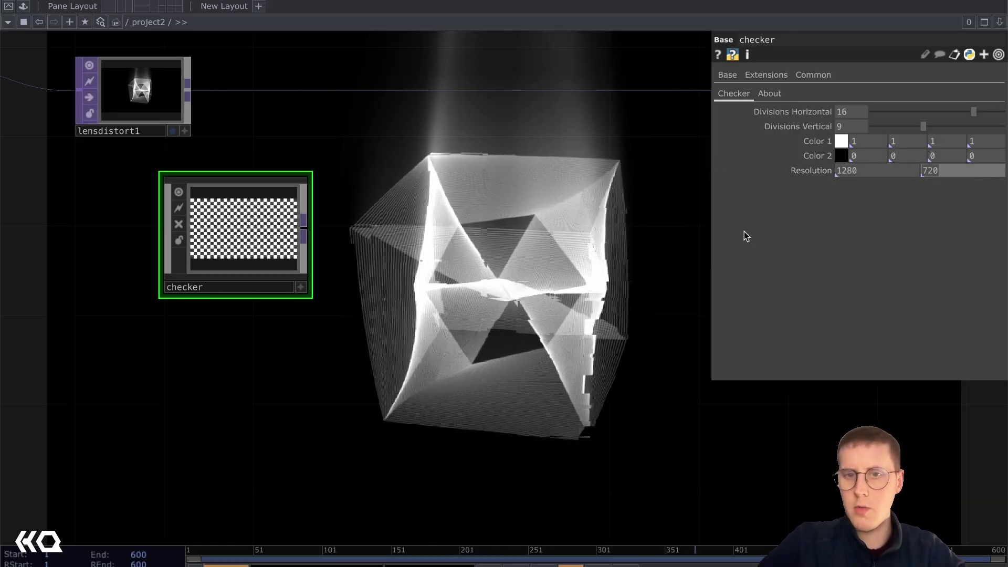
scroll(565, 150, "up", 2)
key("Tab")
type("ed")
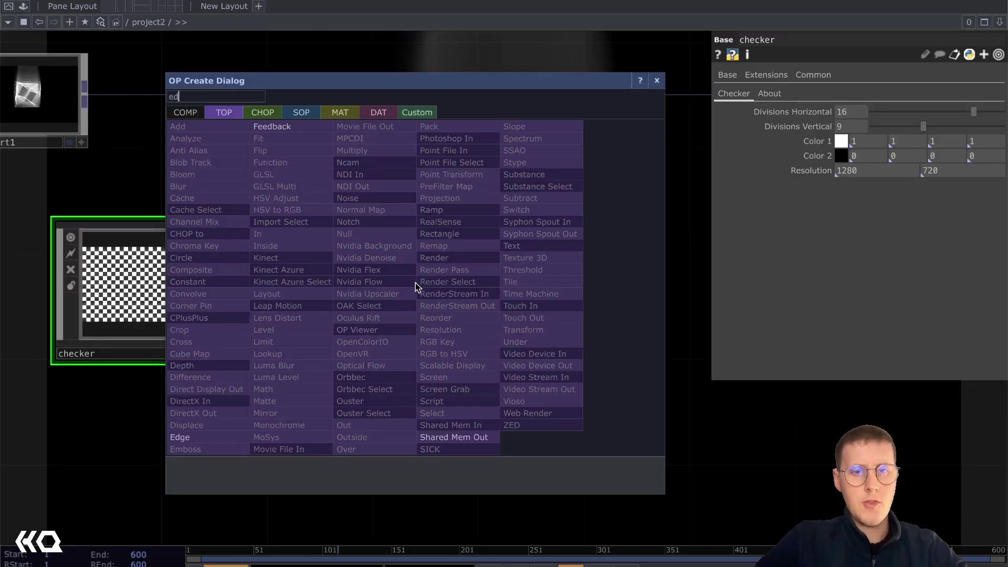
type("ge")
key("Return")
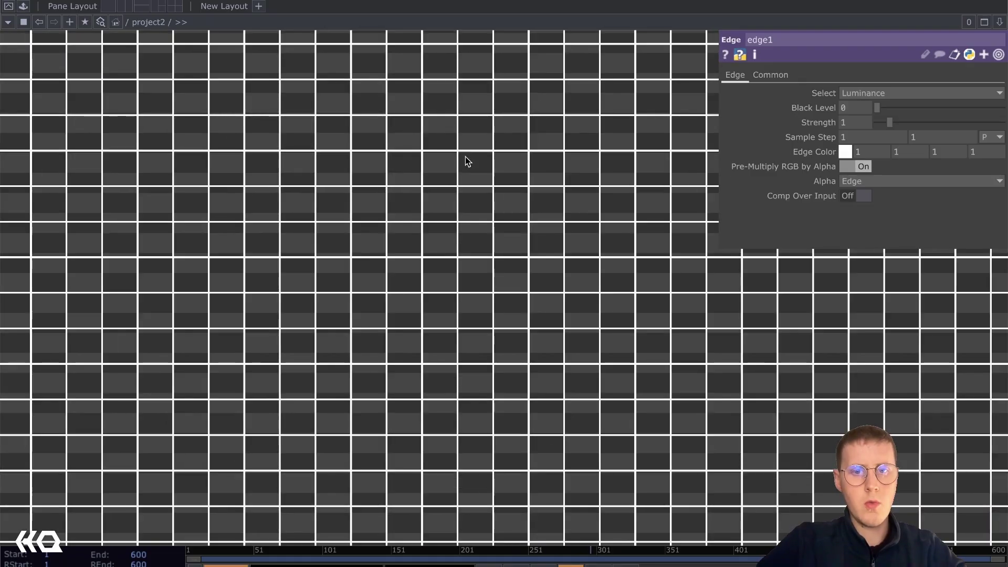
Insert a displace1 TOP on the wire and feed edge1 into its second input.
scroll(409, 366, "down", 10)
right_click(525, 141)
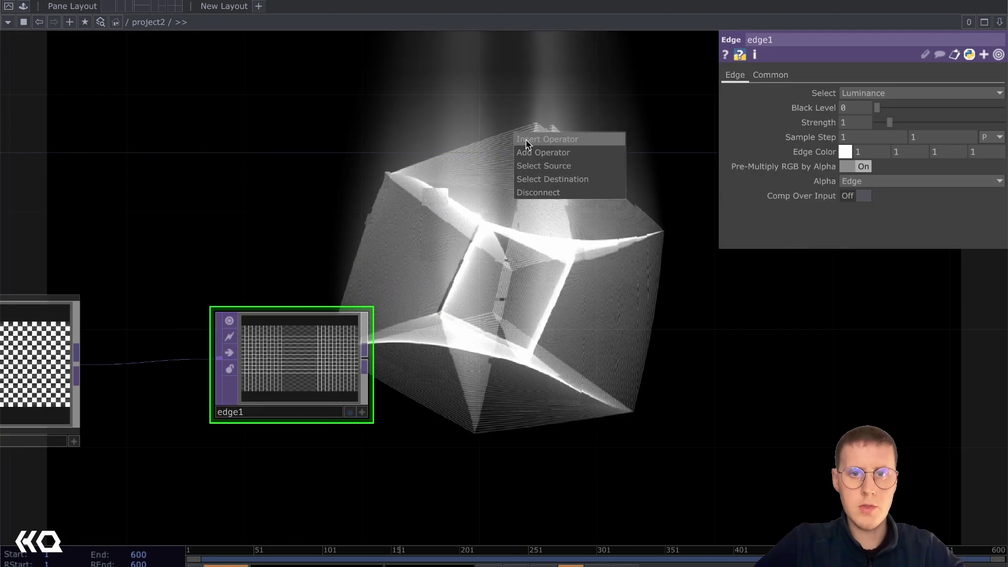
left_click(526, 141)
left_click(527, 141)
left_click(527, 142)
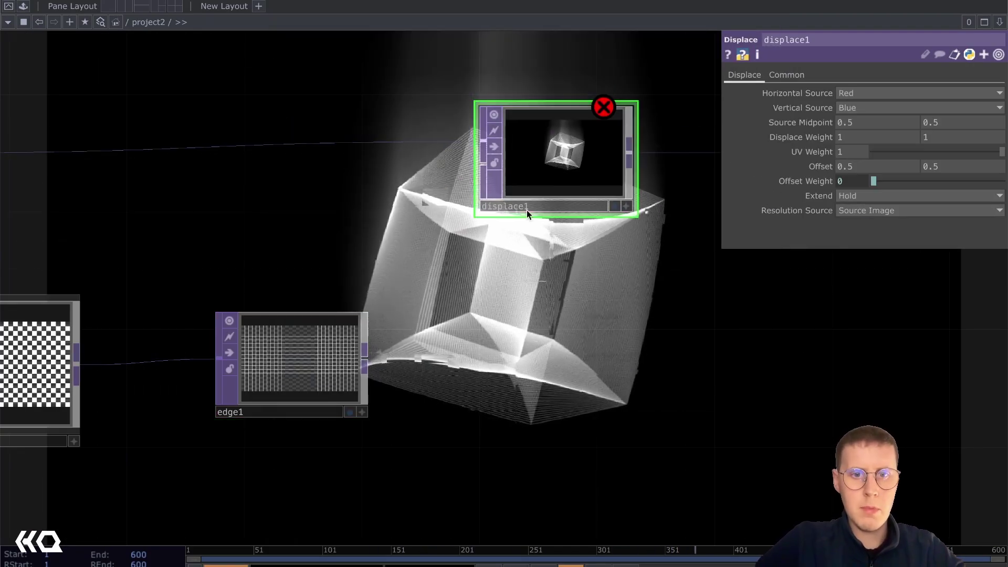
left_click(485, 166)
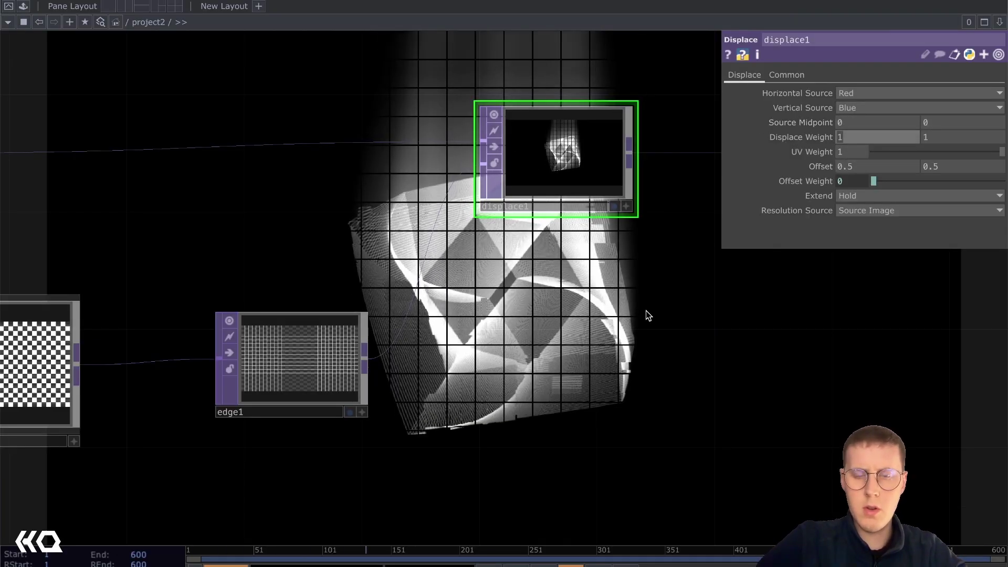
Raise the checker divisions to about 190 horizontal by 119 vertical for a fine grid.
left_click(305, 195)
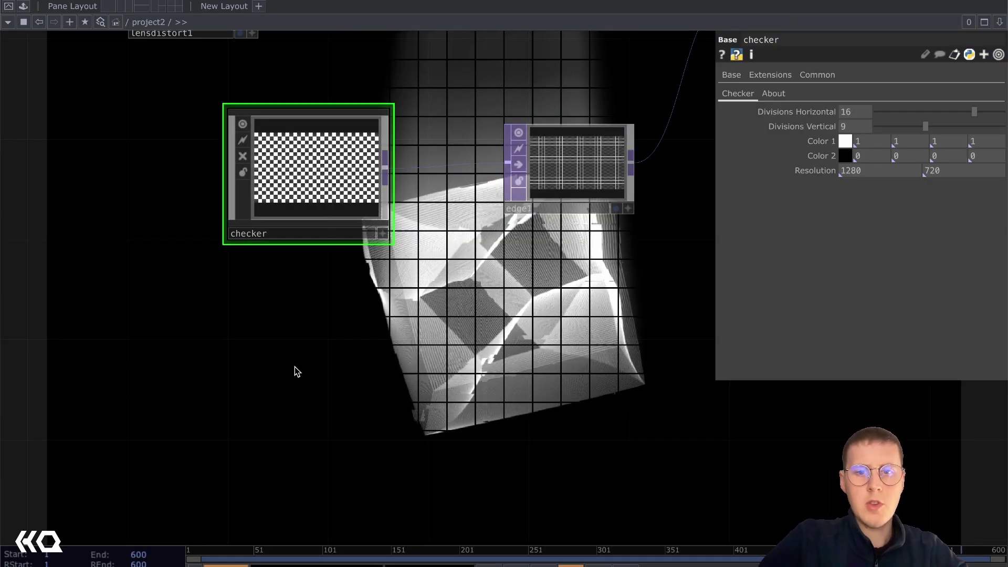
left_click_drag(308, 341, 424, 115)
left_click_drag(583, 55, 494, 226)
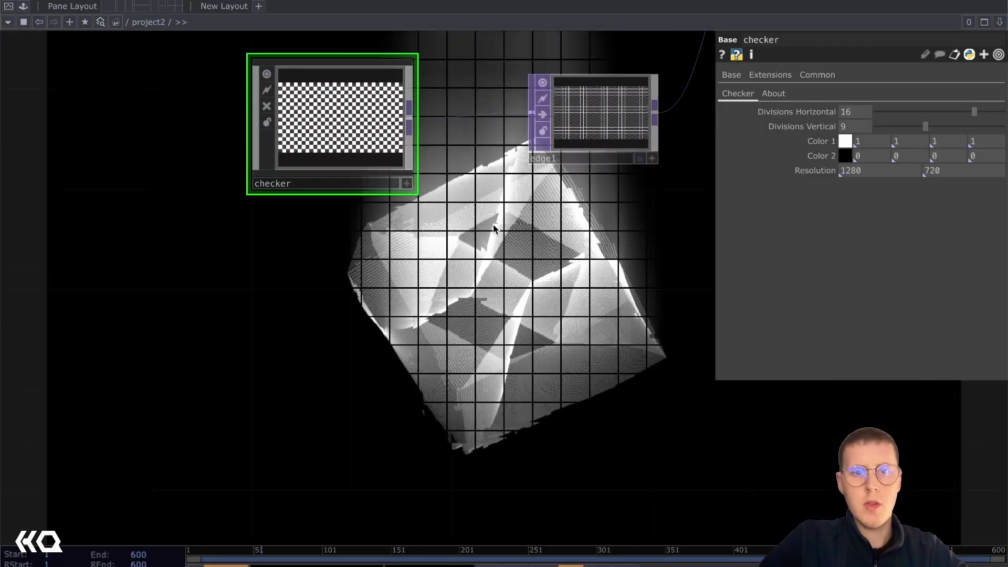
left_click(615, 118)
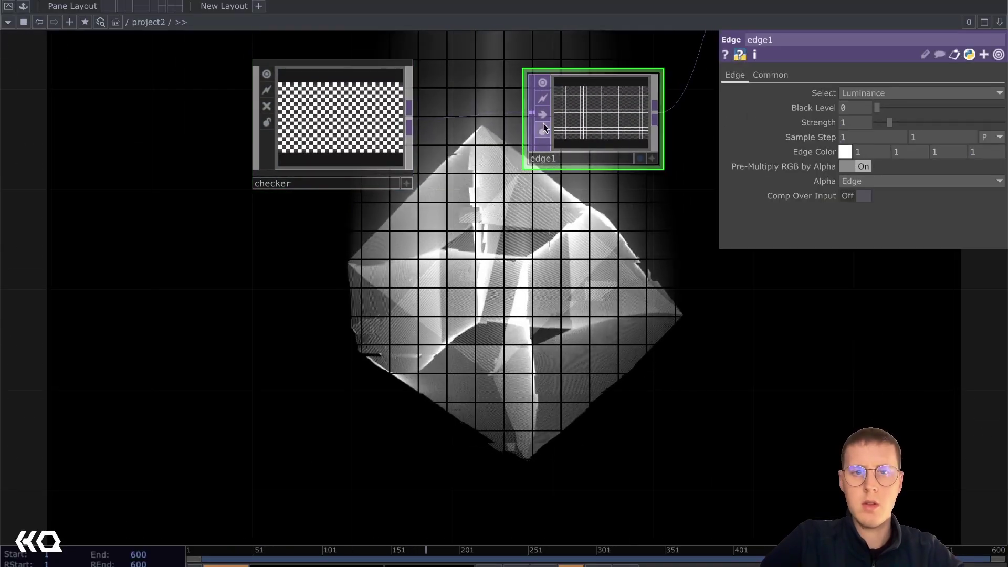
left_click(378, 134)
left_click_drag(851, 113, 887, 94)
left_click_drag(851, 126, 885, 109)
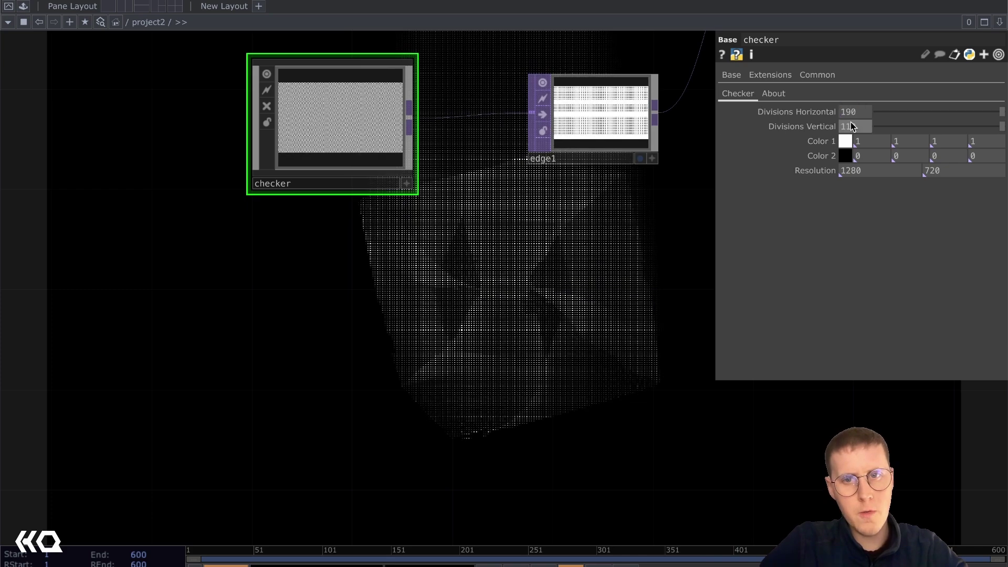
left_click_drag(551, 247, 271, 279)
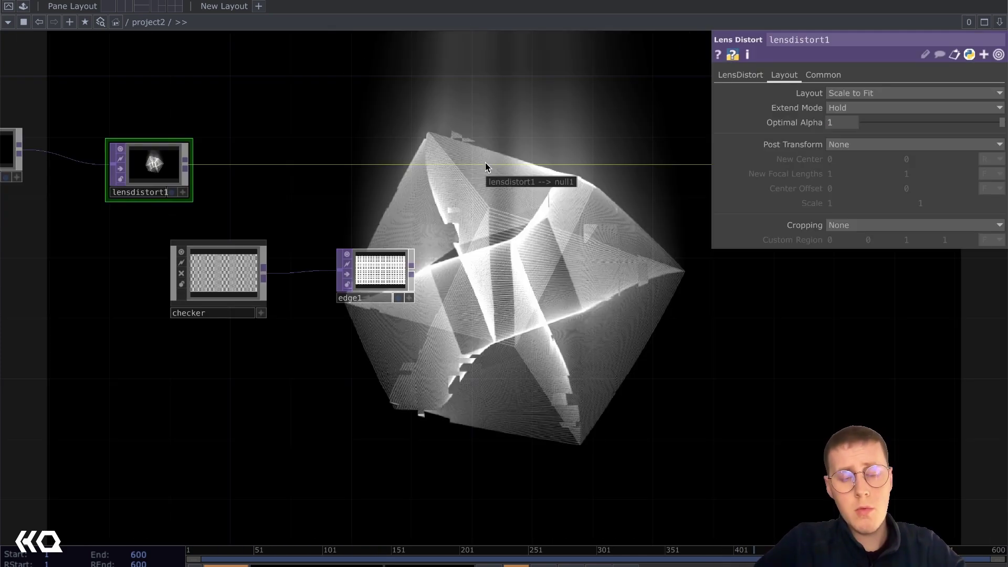
Insert an outside1 TOP after lensdistort1 and wire edge1 into its second input.
right_click(485, 164)
left_click(513, 150)
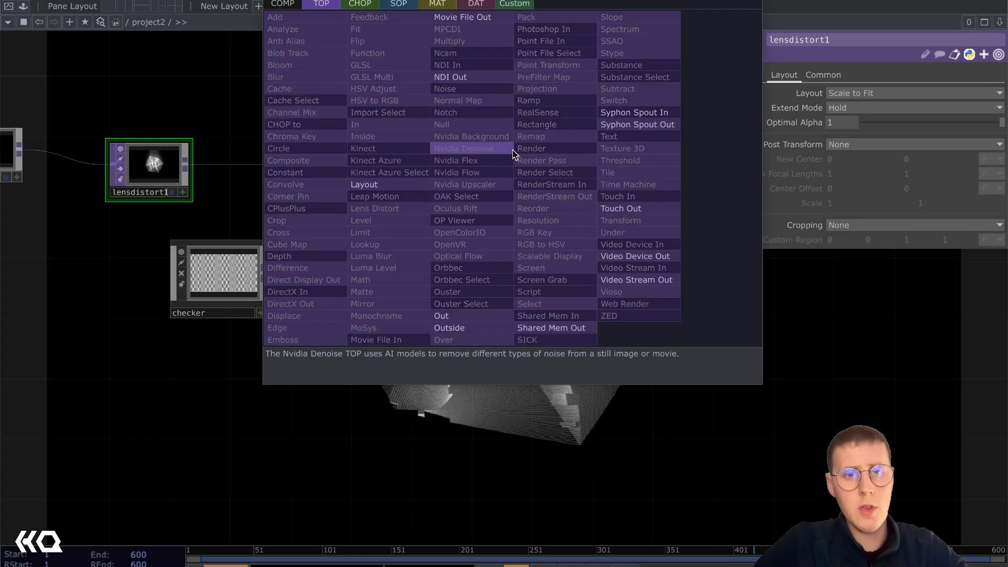
key("Return")
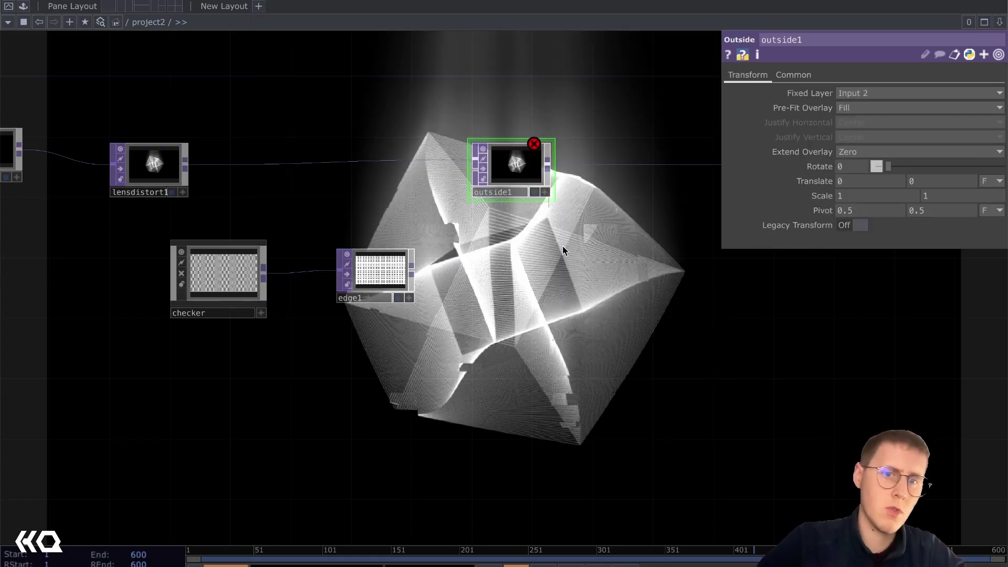
left_click_drag(411, 266, 474, 190)
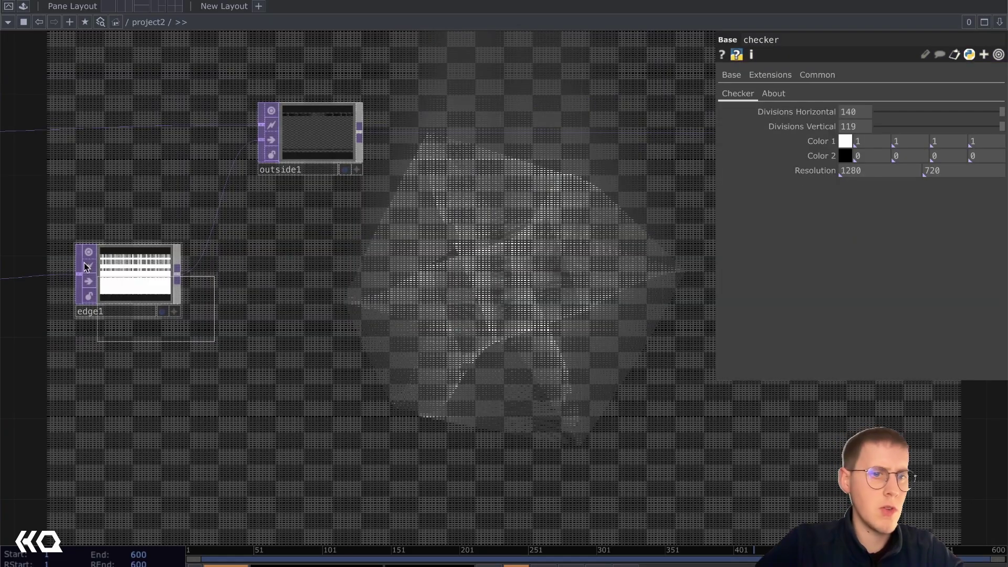
left_click_drag(34, 208, 33, 205)
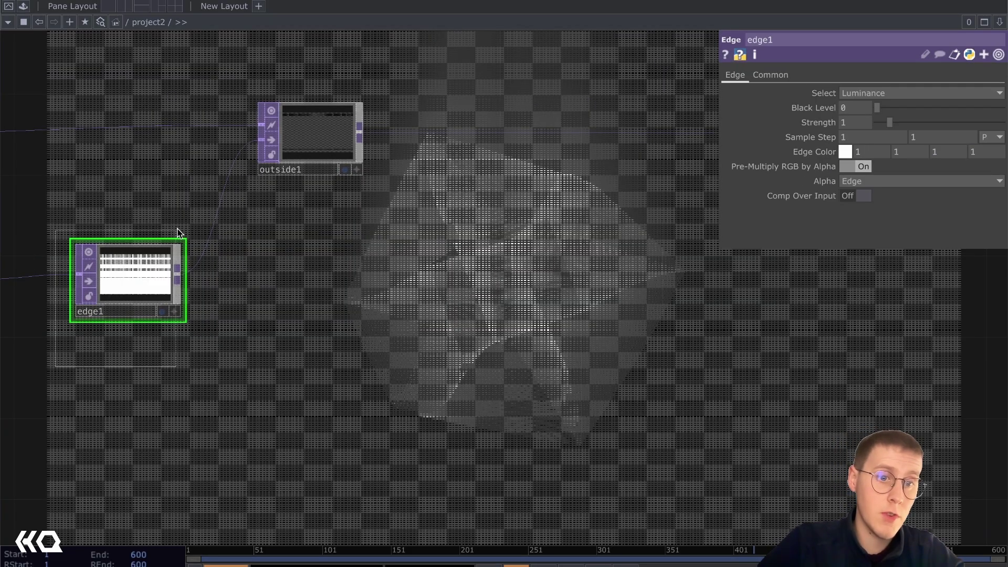
left_click_drag(203, 217, 202, 217)
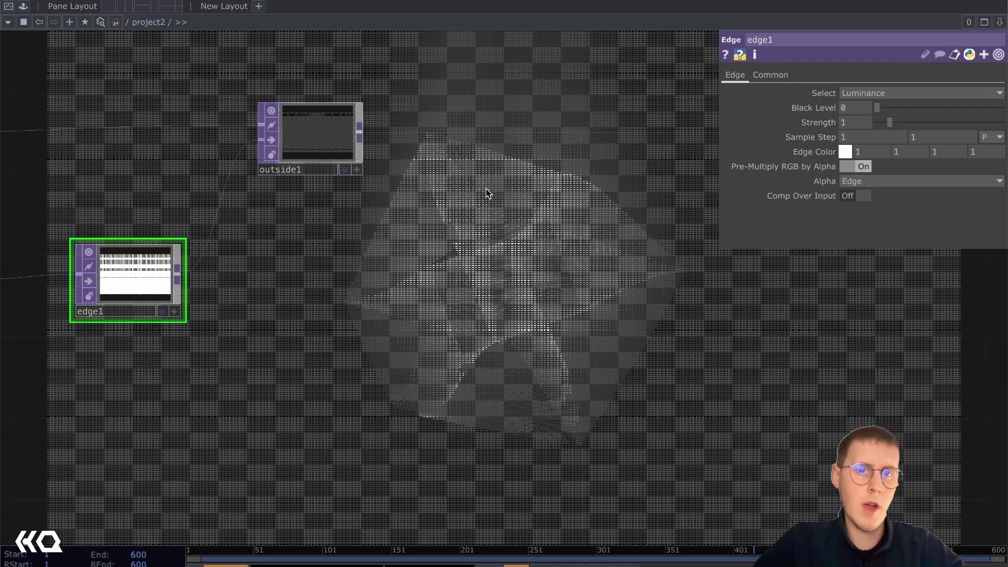
left_click(315, 120)
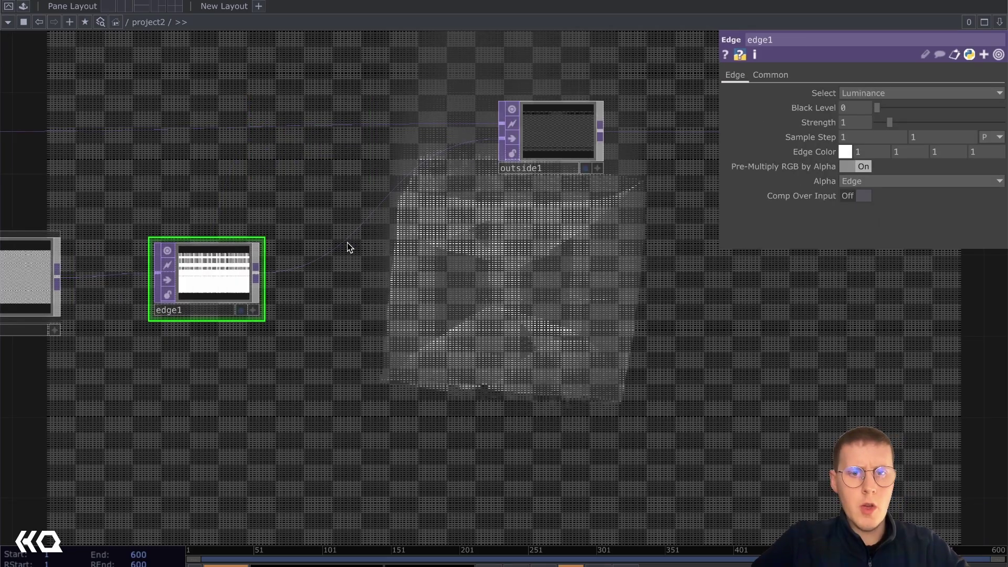
Add transform3 after outside1 with Comp Over Background Color on, shifting it and null1 right.
right_click(341, 247)
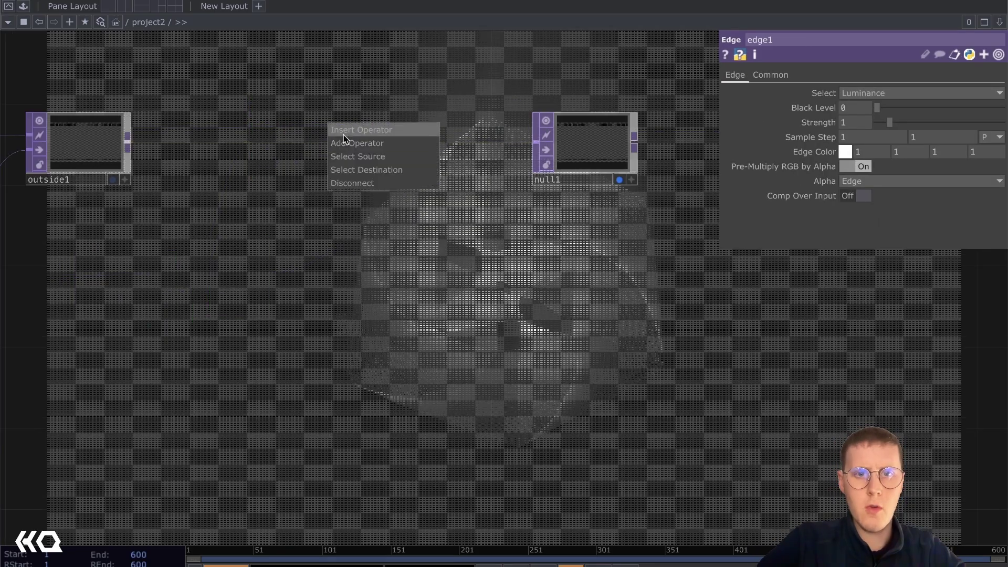
left_click(343, 137)
type("trans")
key("Return")
left_click_drag(344, 137, 435, 180)
left_click(858, 211)
left_click_drag(250, 296, 576, 266)
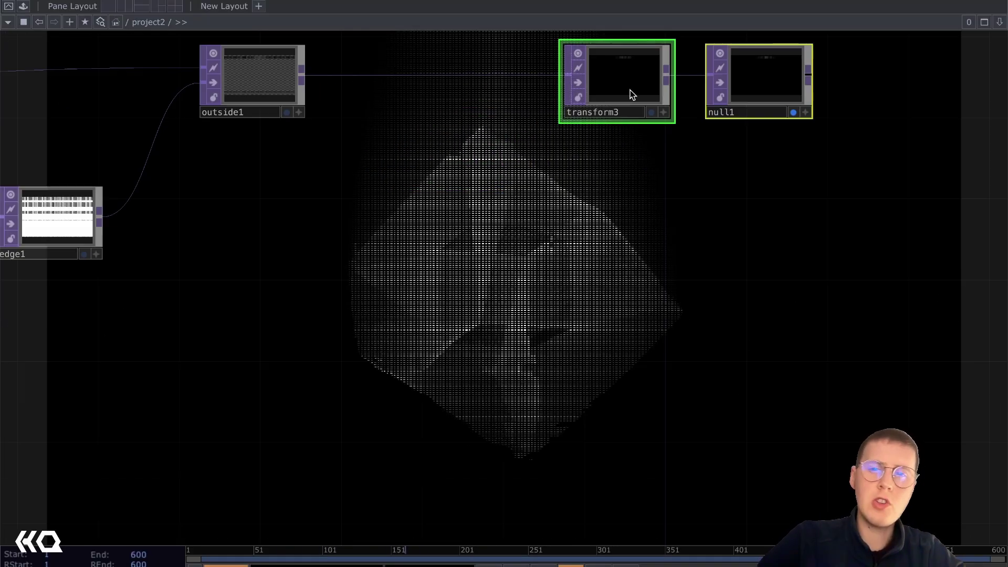
left_click_drag(631, 91, 883, 94)
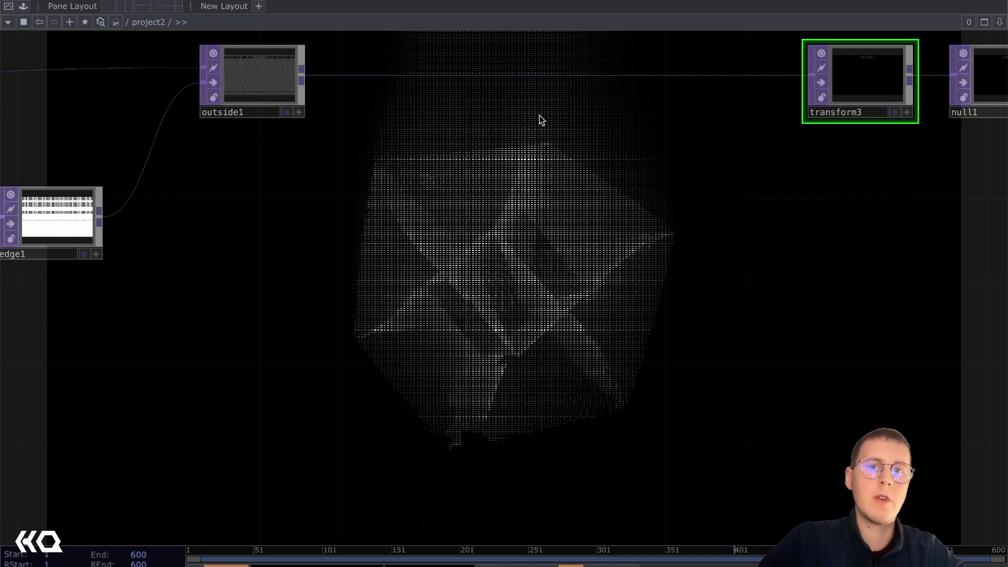
Insert blur2 before transform3 and set its filter type to Sinc.
right_click(500, 74)
left_click(499, 64)
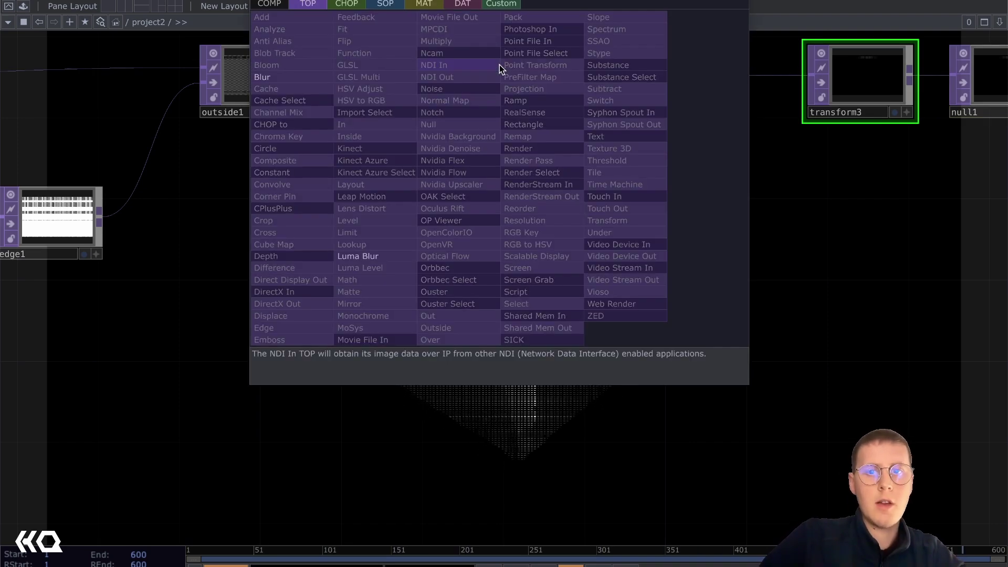
key("Return")
left_click(499, 65)
key("p")
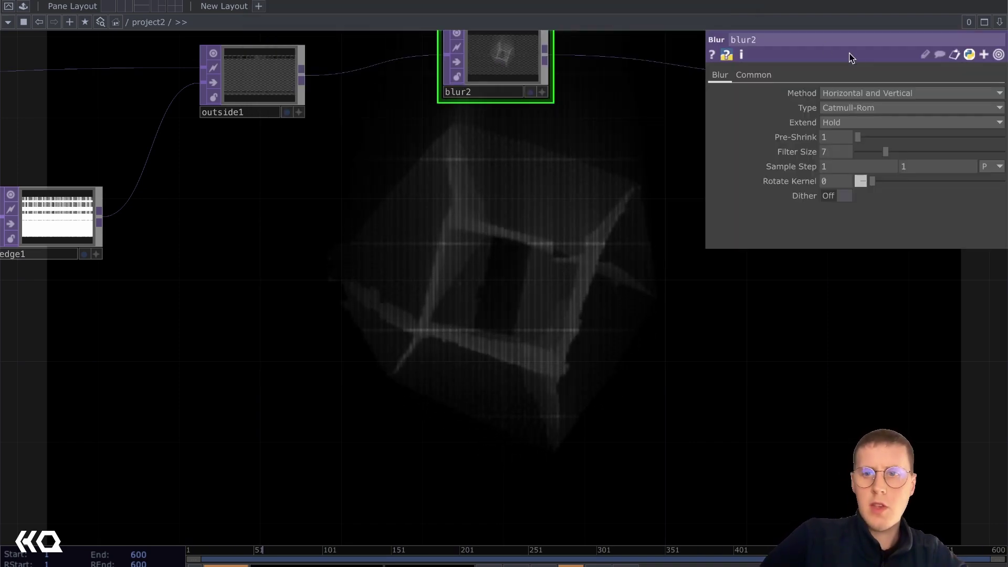
left_click(849, 106)
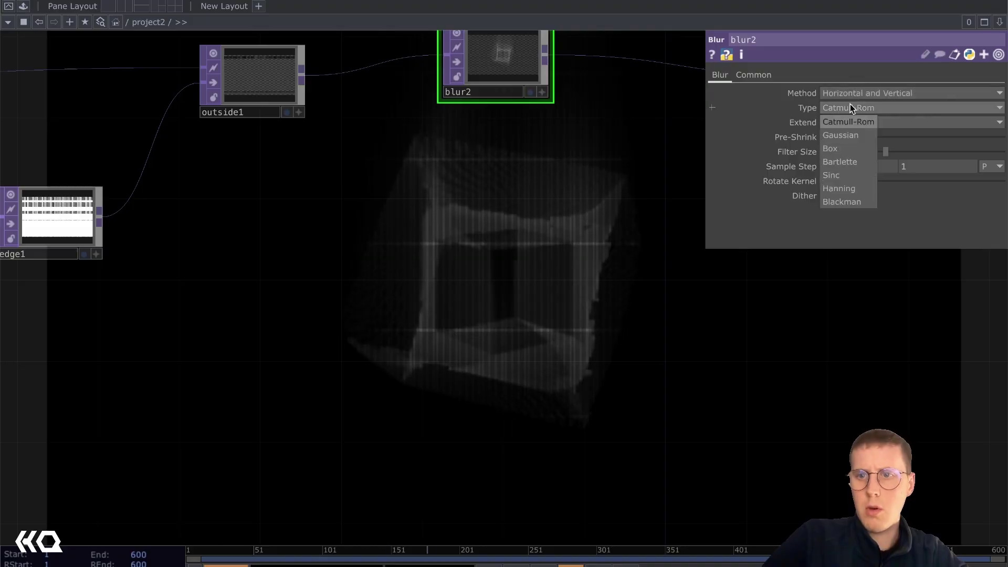
left_click(843, 171)
left_click_drag(453, 64, 372, 84)
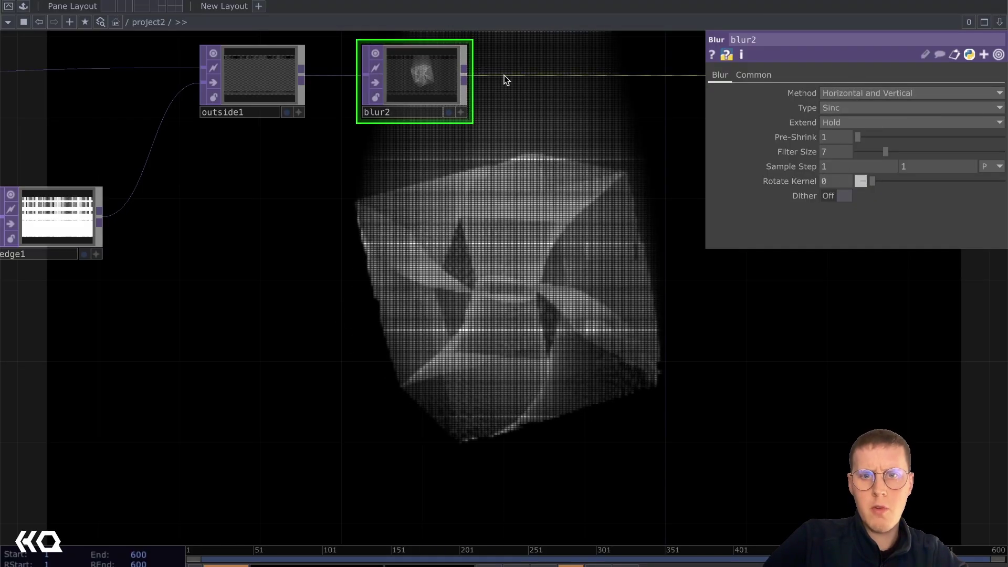
left_click_drag(532, 105, 388, 111)
Add level3 after blur2 with Brightness raised to 1.74.
right_click(433, 81)
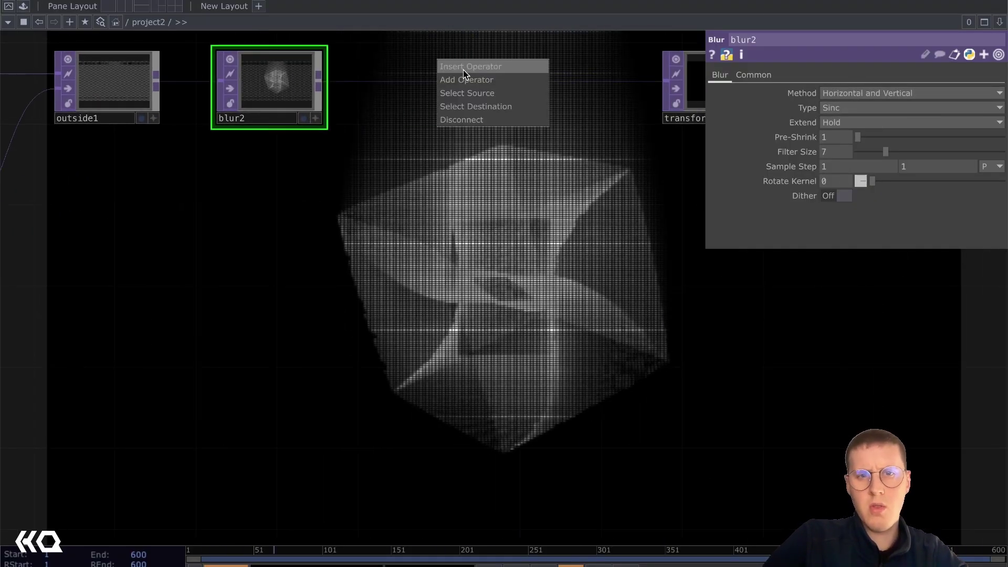
left_click(463, 70)
type("lev")
key("Return")
left_click_drag(463, 70, 402, 90)
left_click_drag(941, 137, 987, 137)
Shift transform3 and null1 right, then set bloom Min Bloom Radius 0.215 and Bloom Fill about 0.61.
scroll(497, 132, "right", 8)
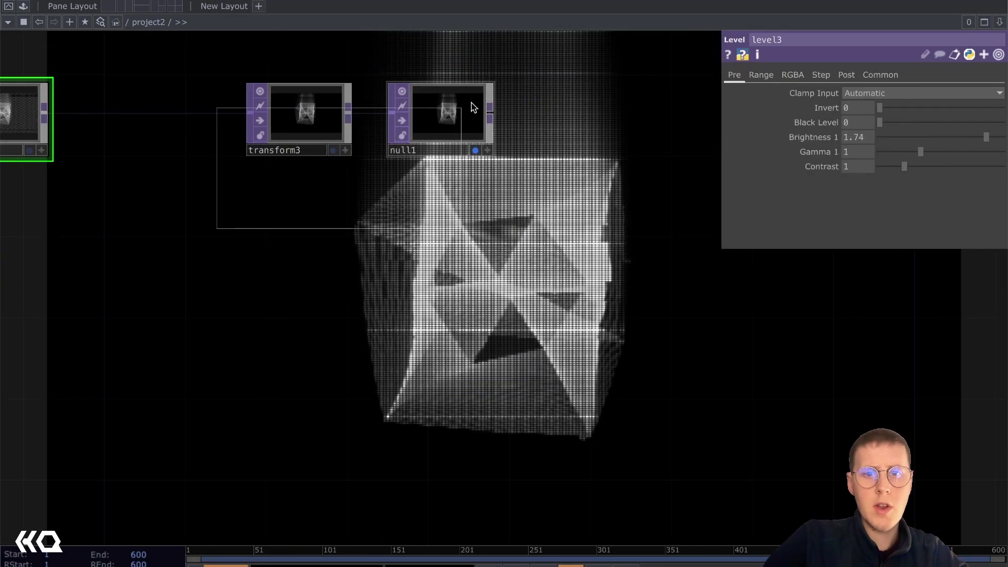
left_click_drag(471, 102, 475, 100)
left_click_drag(260, 129, 483, 149)
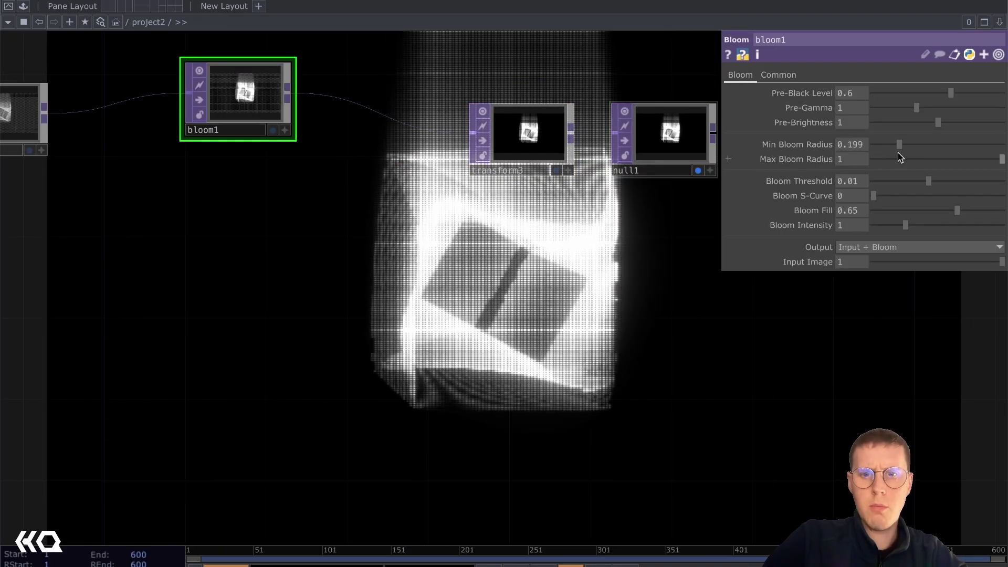
left_click_drag(899, 152, 901, 151)
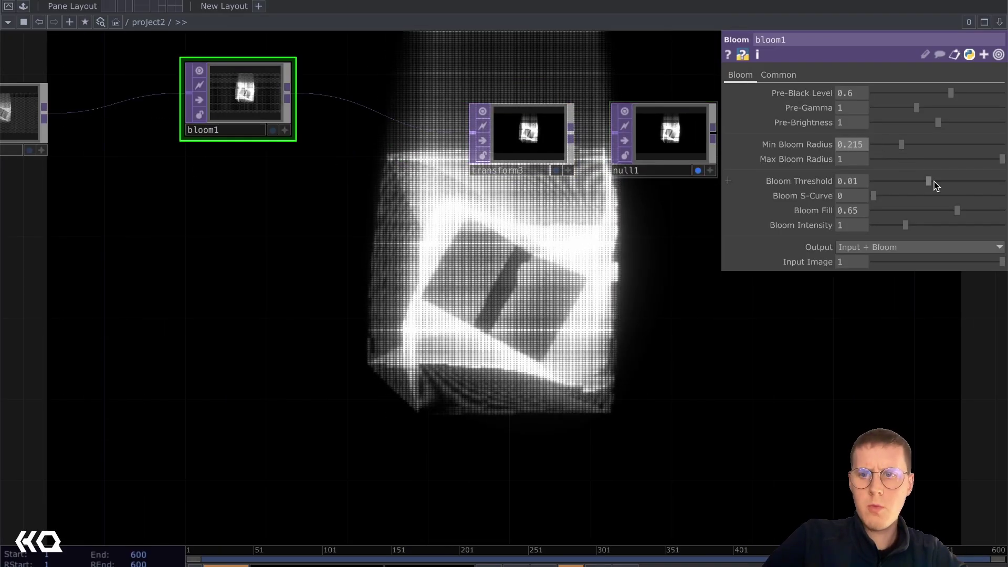
mouse_move(958, 212)
left_mouse_down()
mouse_move(994, 206)
mouse_move(954, 206)
left_mouse_up()
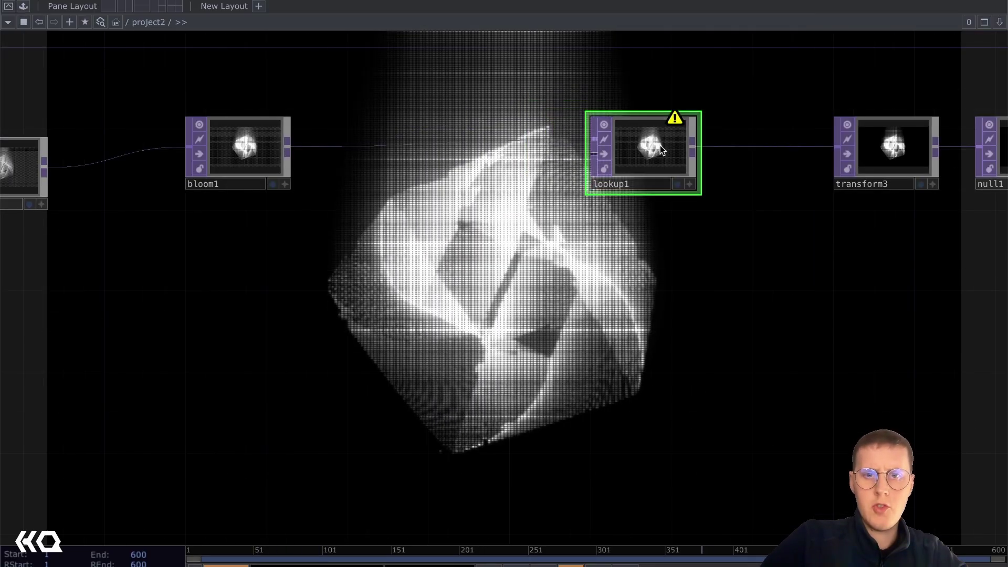
Add a ramp1 TOP and wire it into lookup1 as its colour source.
key("Tab")
left_click(418, 295)
left_click(418, 295)
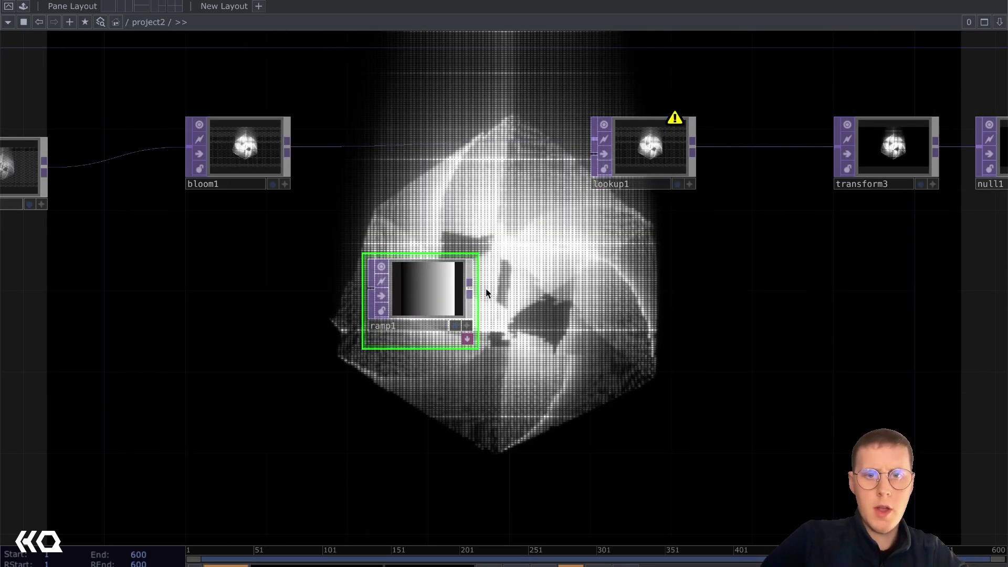
left_click_drag(575, 185, 594, 155)
left_click(648, 159)
key("p")
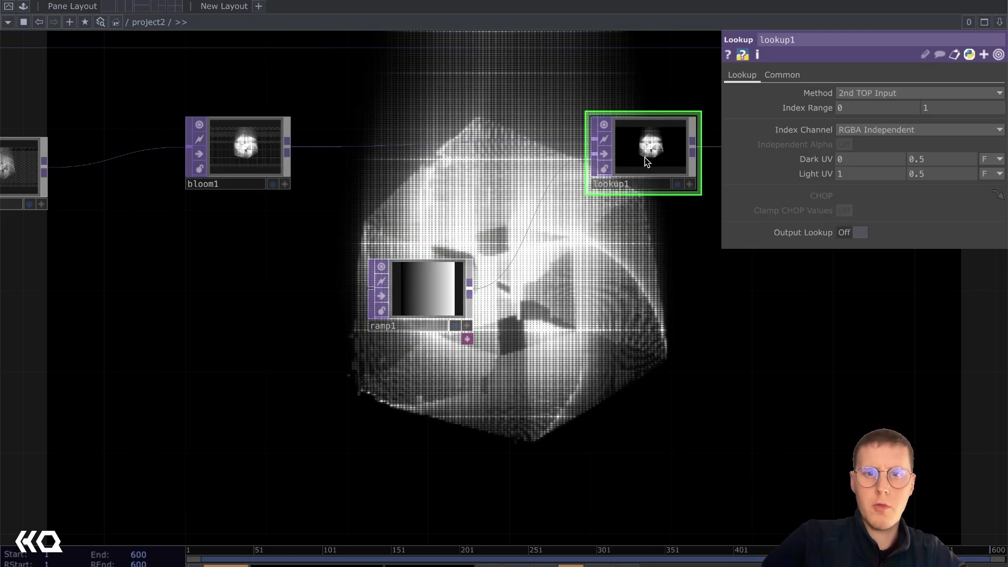
Give the ramp a teal key colour with Hue 188 and Saturation 0.349.
left_click(432, 292)
left_click(893, 130)
left_click(882, 143)
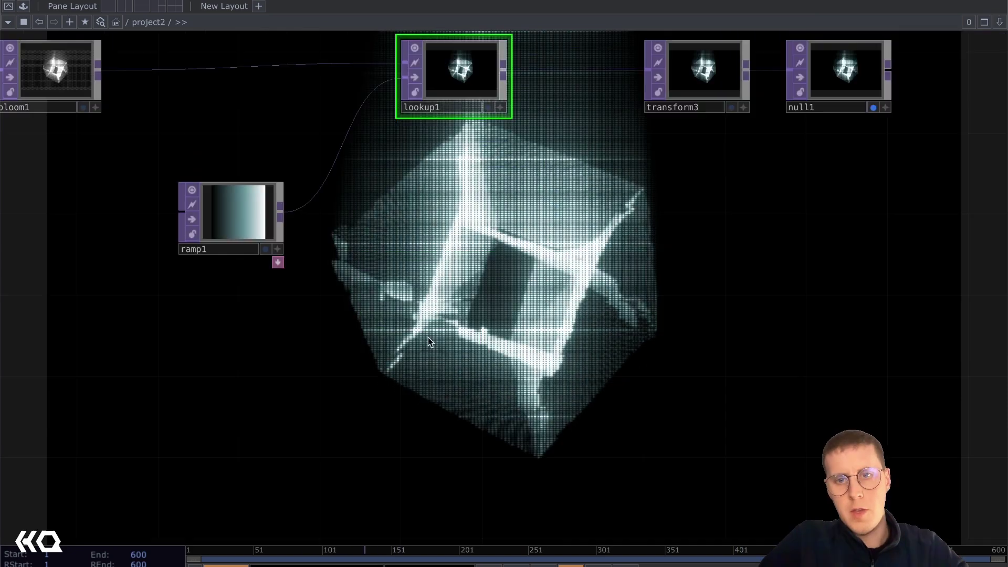
left_click_drag(266, 479, 745, 137)
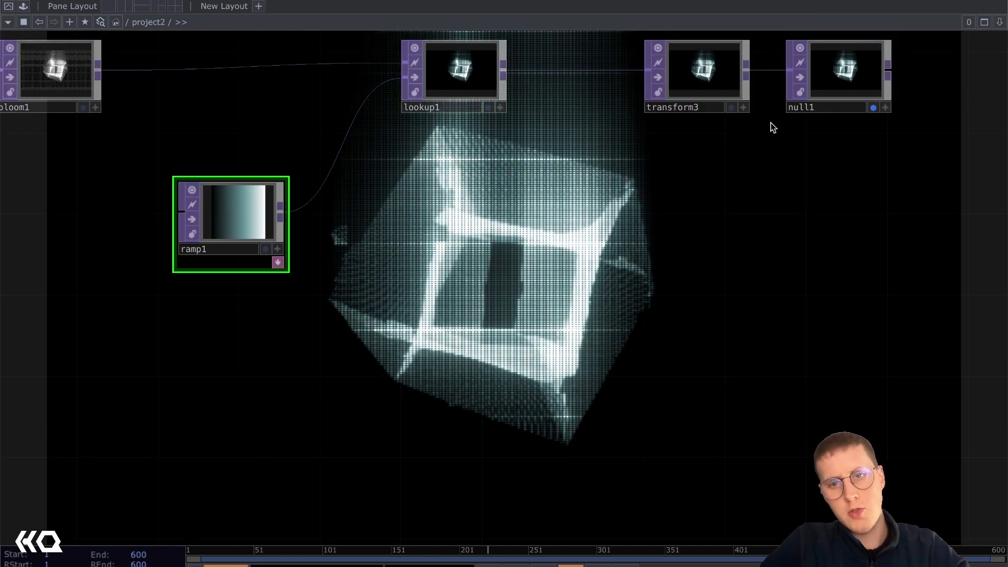
left_click_drag(306, 483, 816, 26)
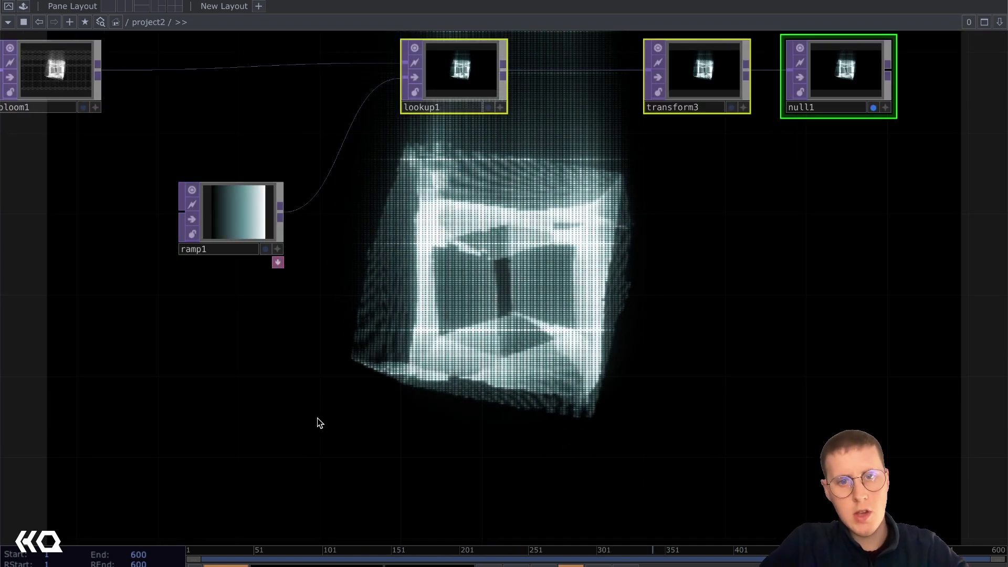
left_click_drag(317, 420, 762, 22)
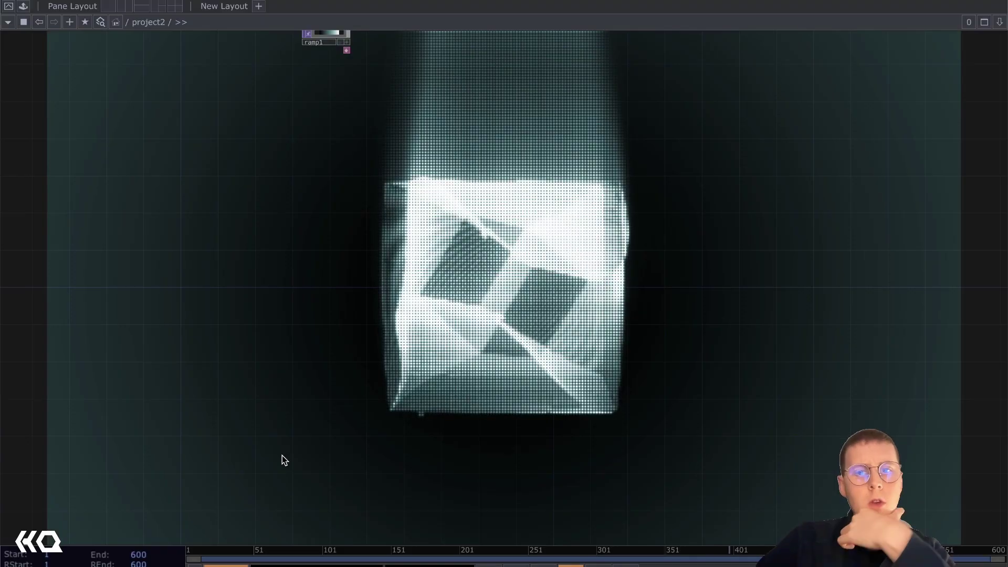
left_click_drag(282, 455, 775, 128)
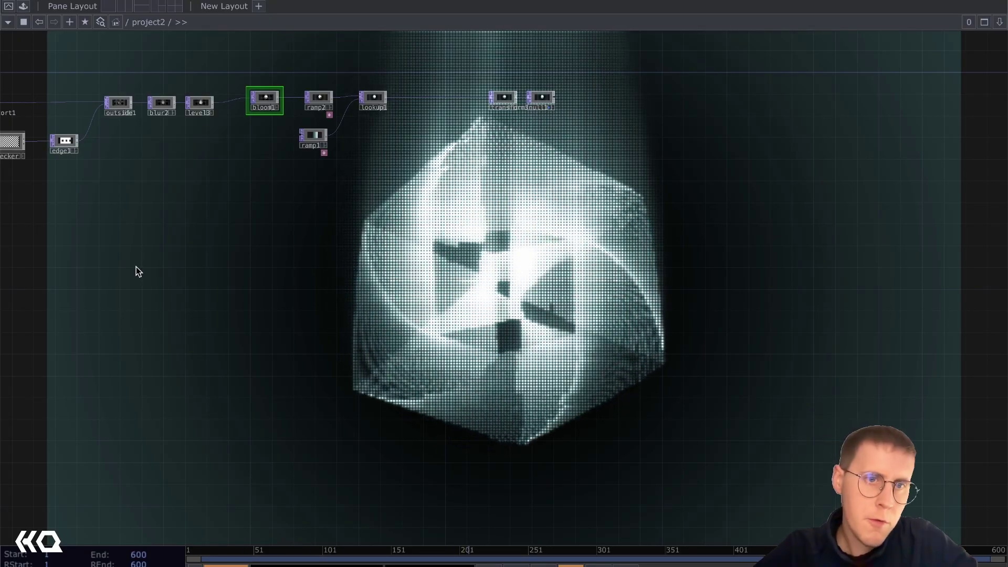
left_click_drag(190, 273, 599, 341)
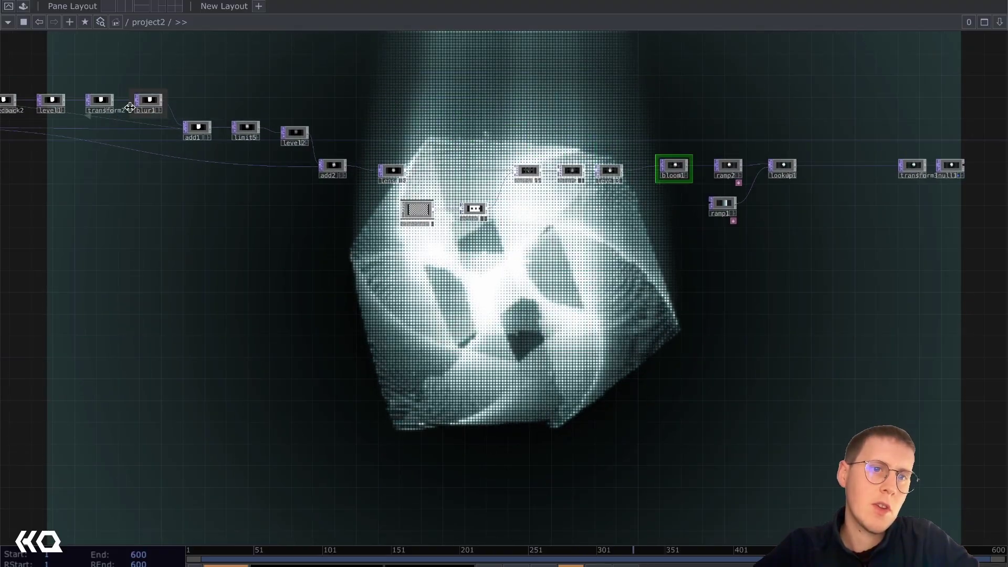
left_click_drag(163, 187, 344, 220)
right_click_drag(137, 88, 480, 175)
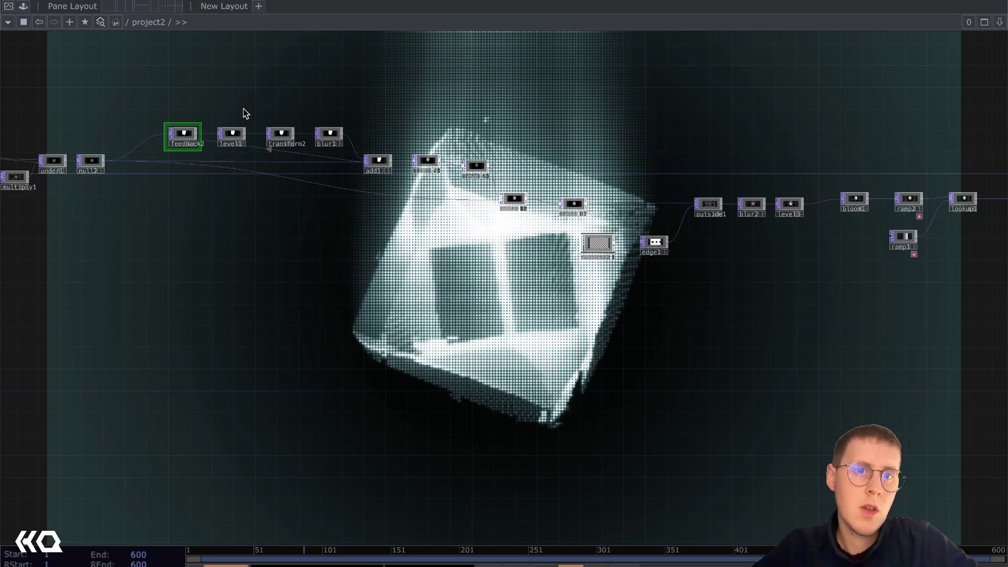
right_click_drag(252, 109, 312, 164)
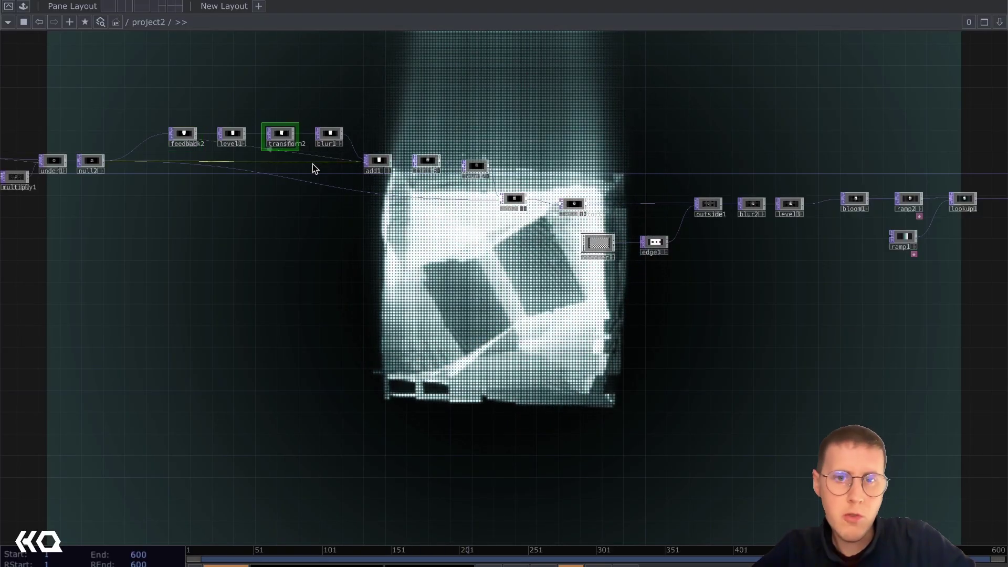
right_click_drag(443, 88, 127, 353)
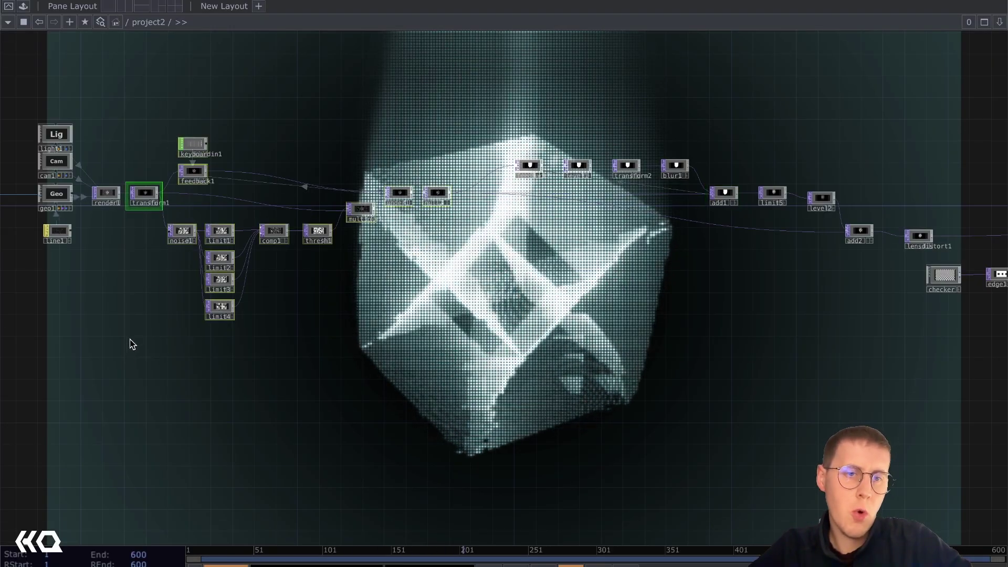
scroll(173, 186, "up", 4)
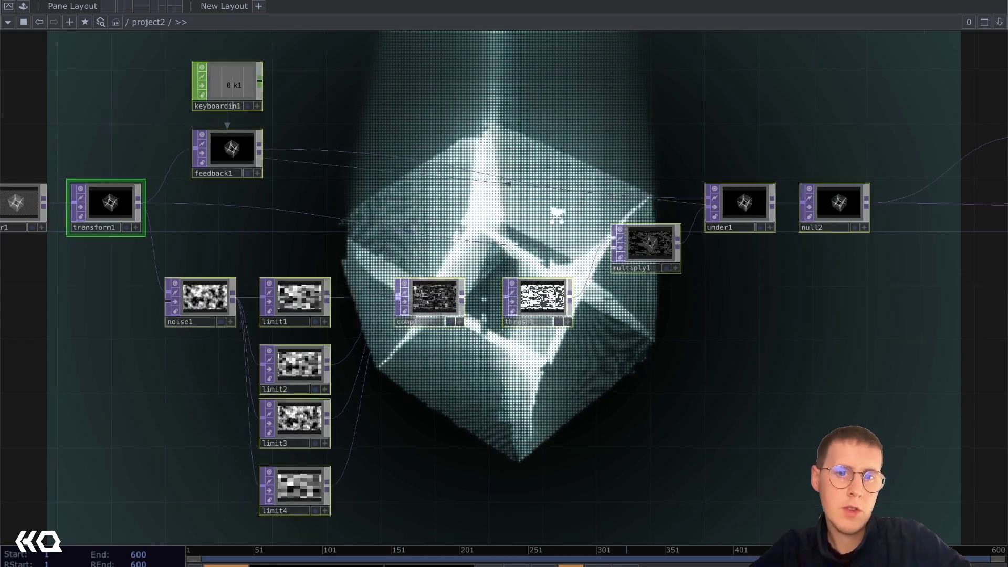
scroll(552, 214, "down", 2)
left_click_drag(840, 326, 350, 317)
scroll(830, 390, "down", 4)
left_click_drag(829, 390, 1, 280)
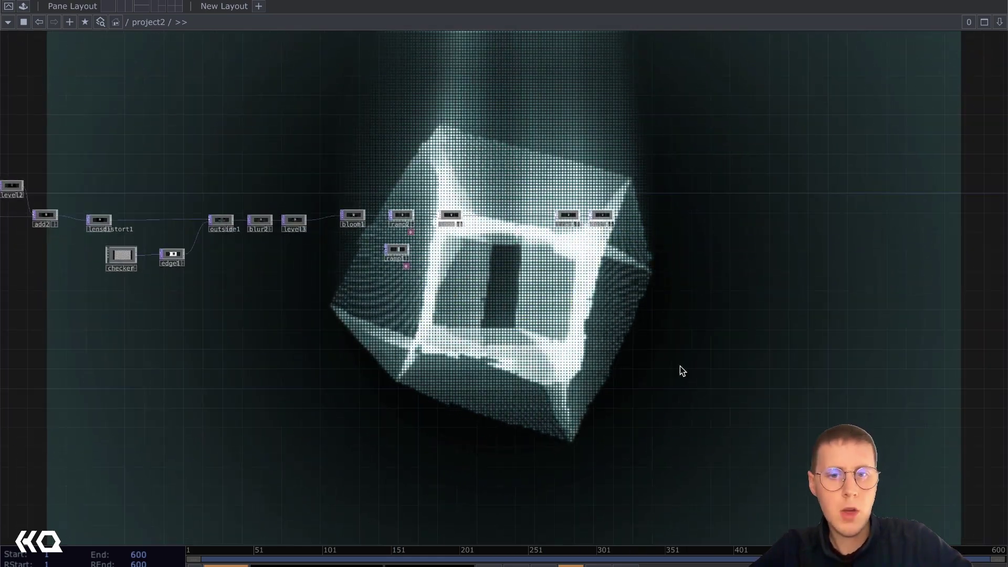
left_click_drag(669, 341, 535, 192)
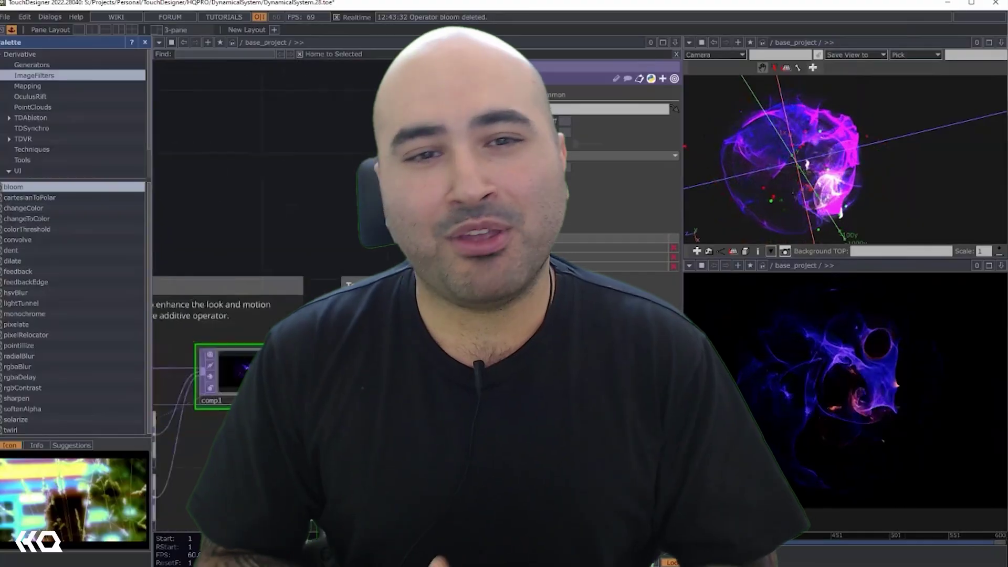
Scroll down The HQ PRO group feed to view member posts and shared .toe files.
scroll(250, 389, "up", 5)
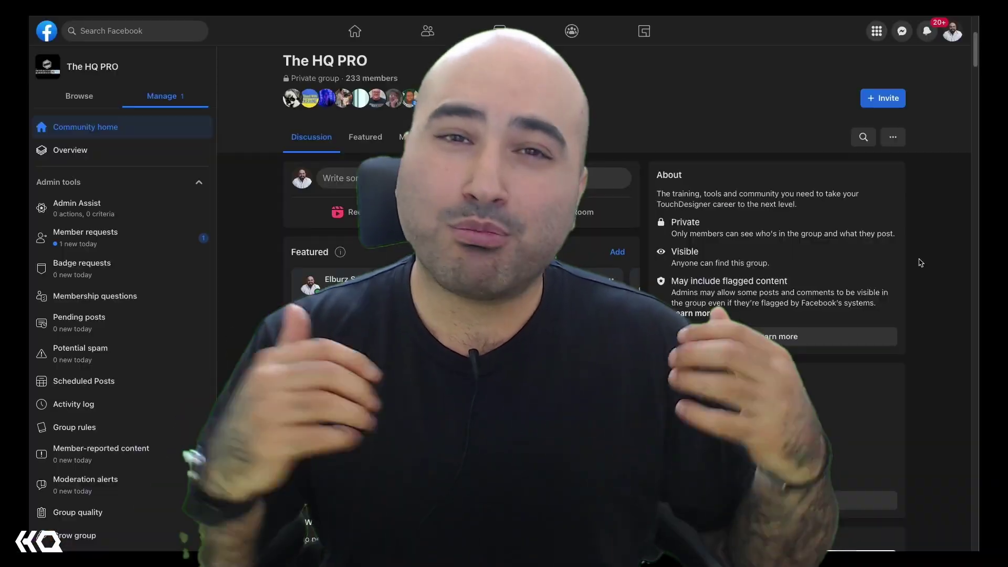
scroll(918, 260, "down", 2)
scroll(919, 262, "down", 4)
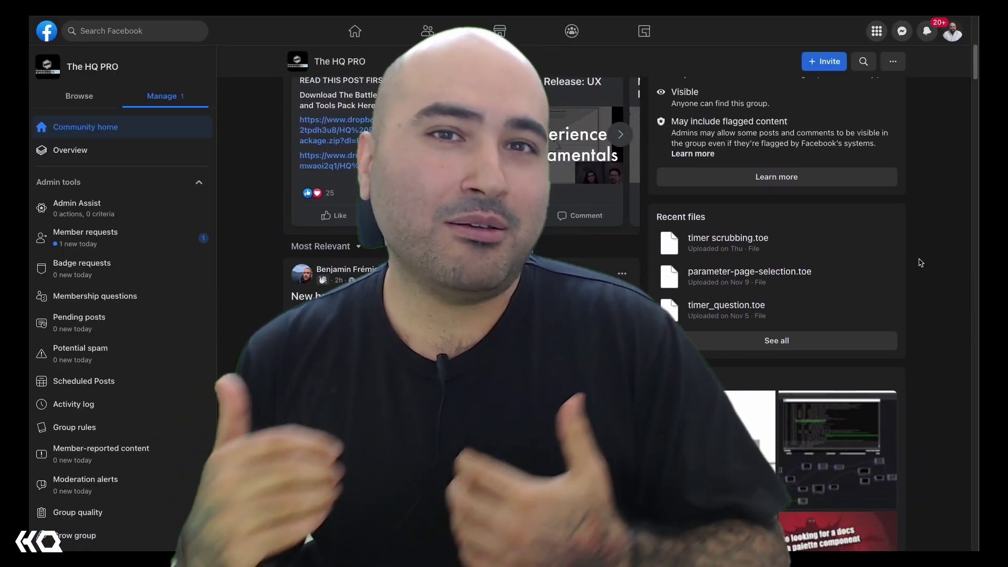
scroll(920, 261, "down", 2)
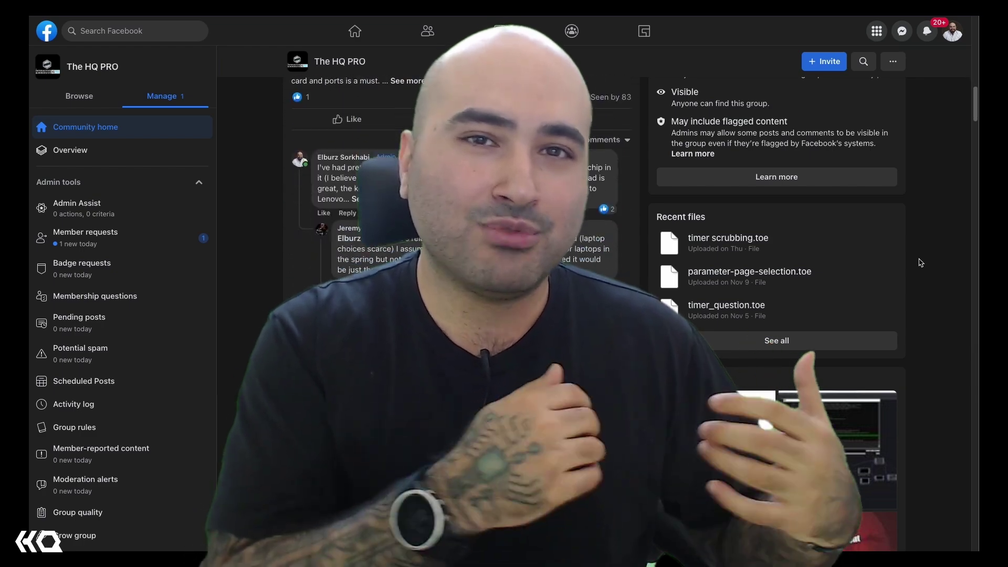
scroll(920, 262, "down", 10)
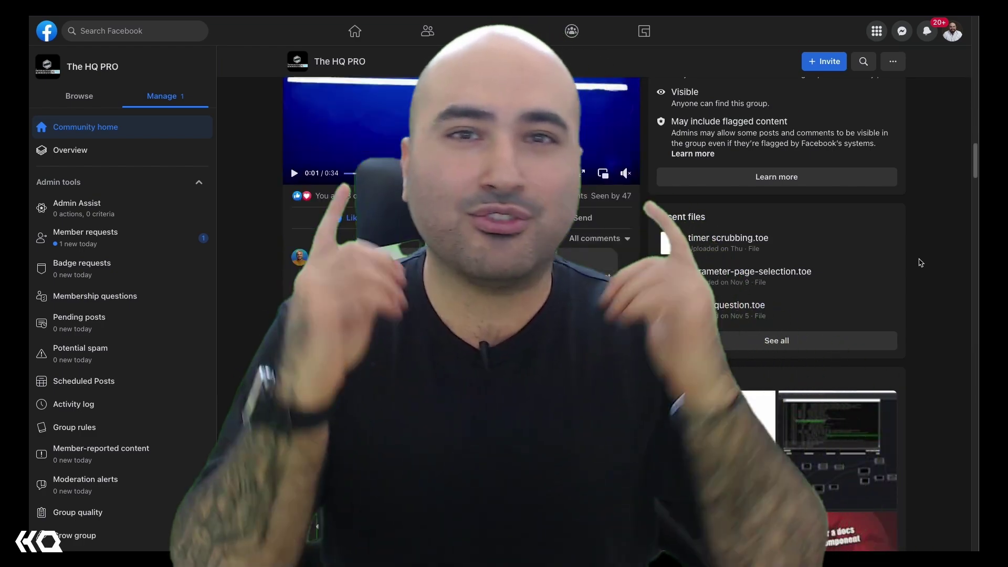
scroll(920, 261, "down", 6)
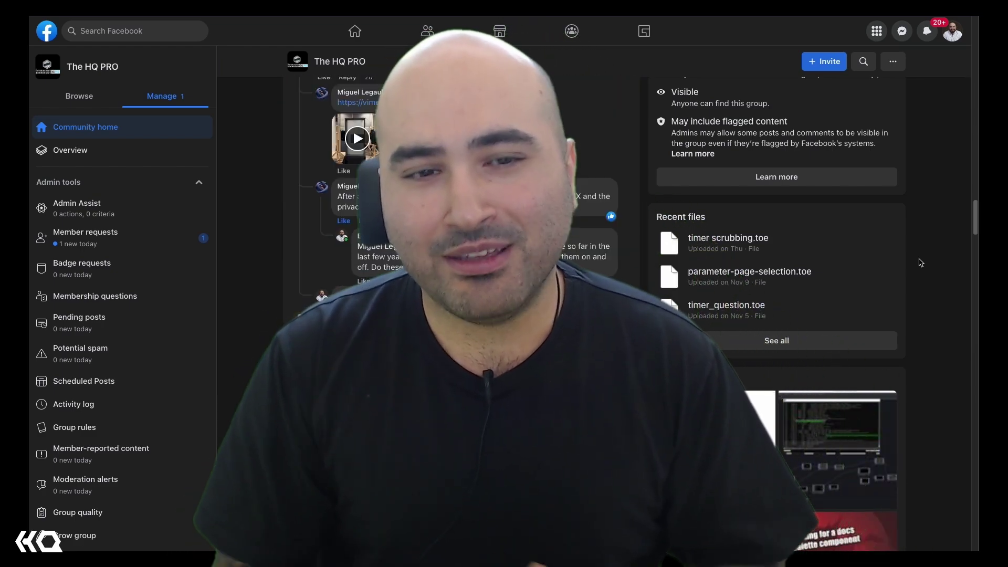